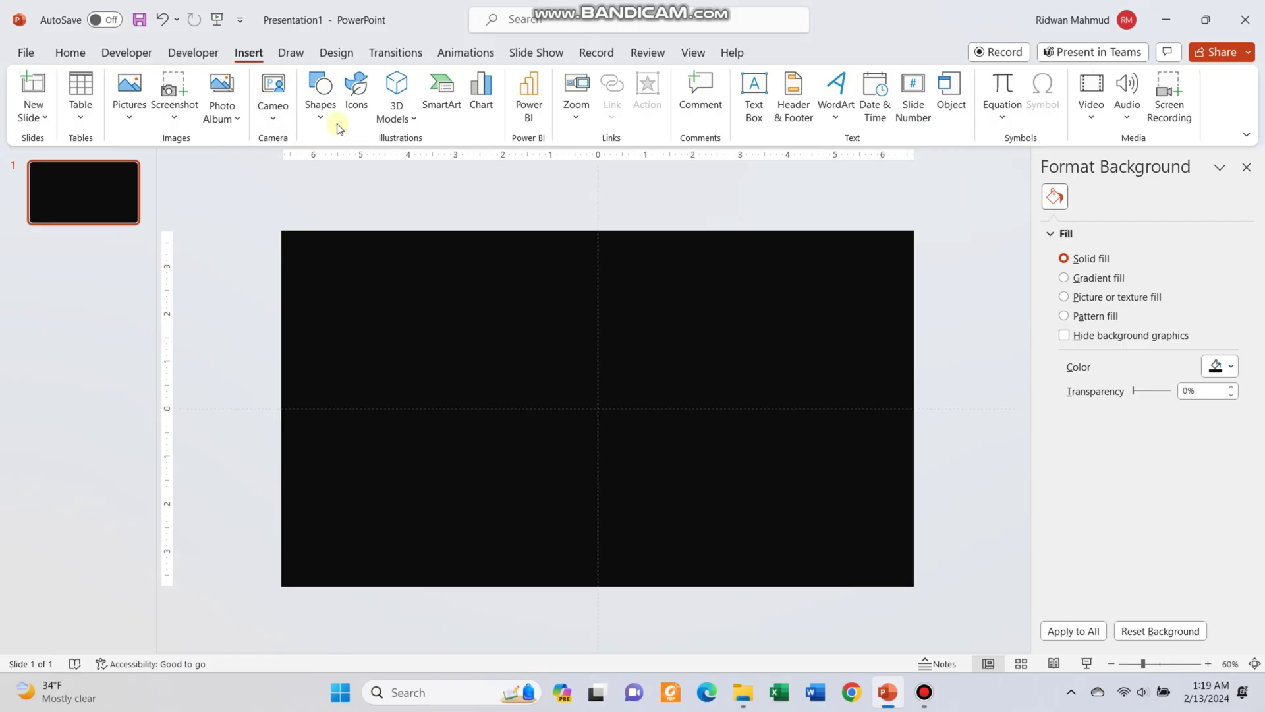
# Step: Draw a blue block arc on the slide, then thin and shorten it with its handles
pyautogui.click(330, 114)
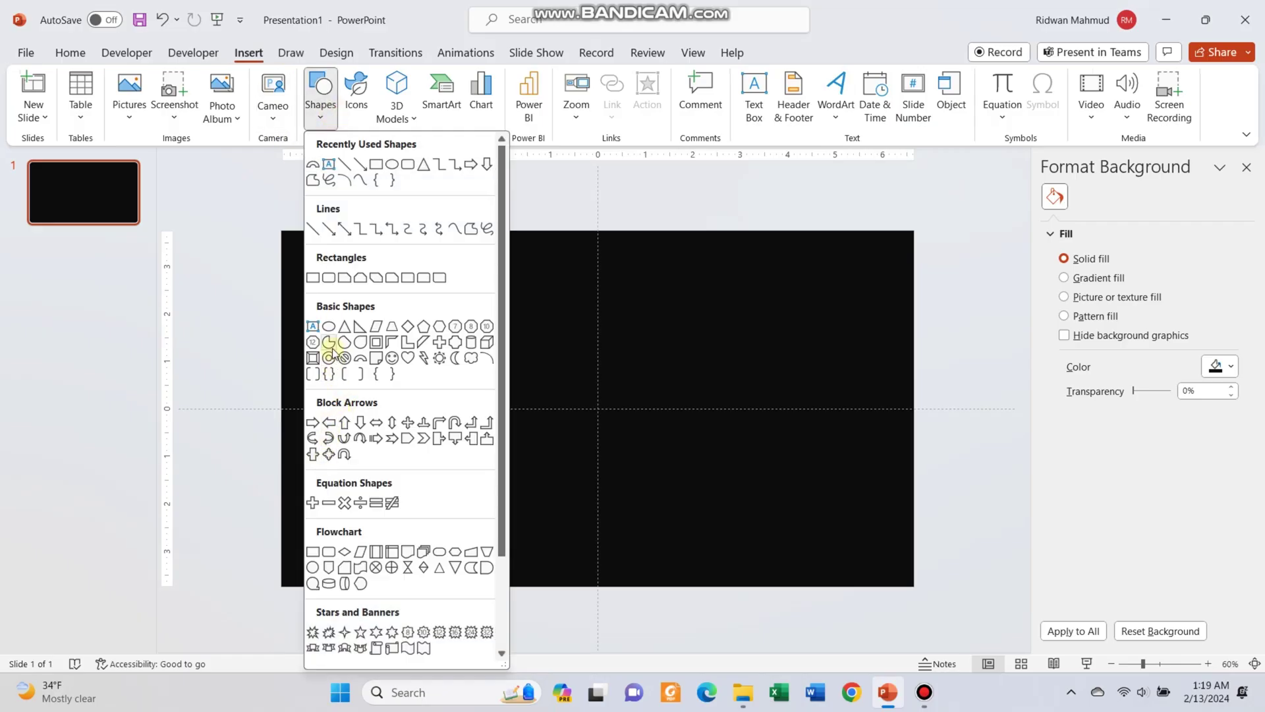
pyautogui.click(360, 358)
pyautogui.moveTo(479, 547)
pyautogui.mouseDown()
pyautogui.moveTo(768, 406)
pyautogui.moveTo(771, 255)
pyautogui.mouseUp()
pyautogui.moveTo(665, 240); pyautogui.dragTo(634, 255)
pyautogui.moveTo(668, 399); pyautogui.dragTo(710, 364)
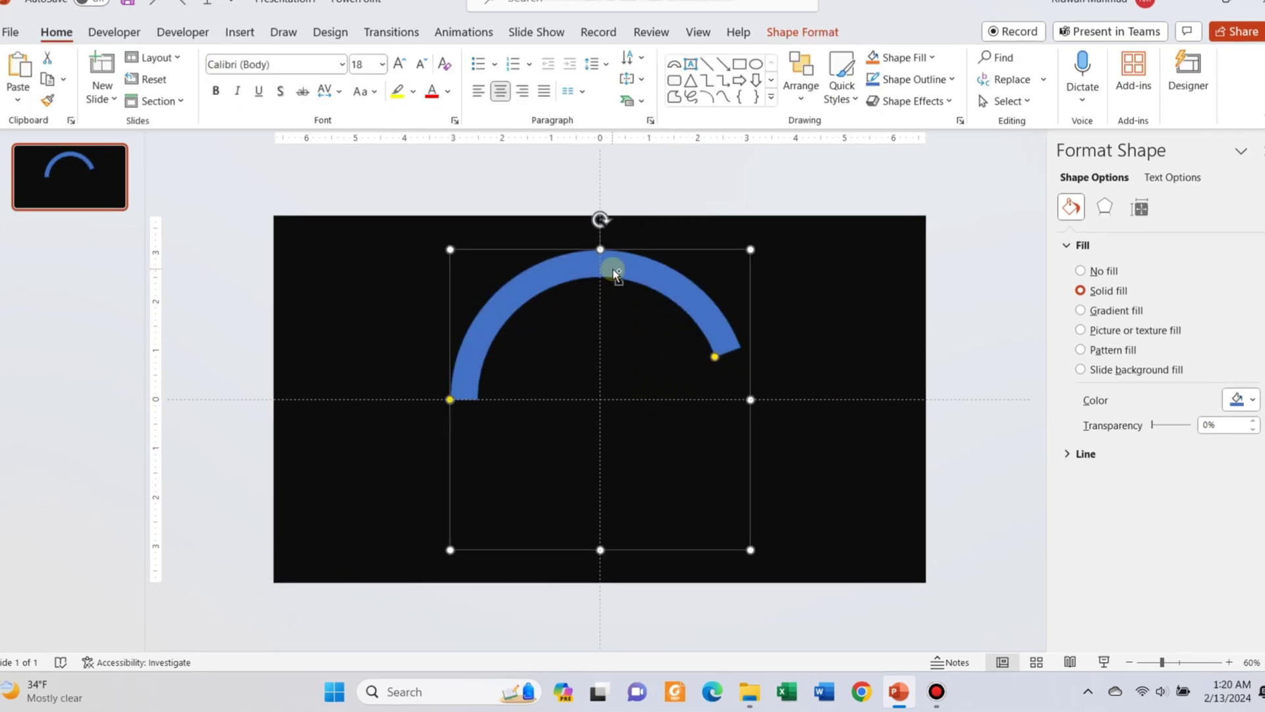
pyautogui.moveTo(612, 270); pyautogui.dragTo(723, 365)
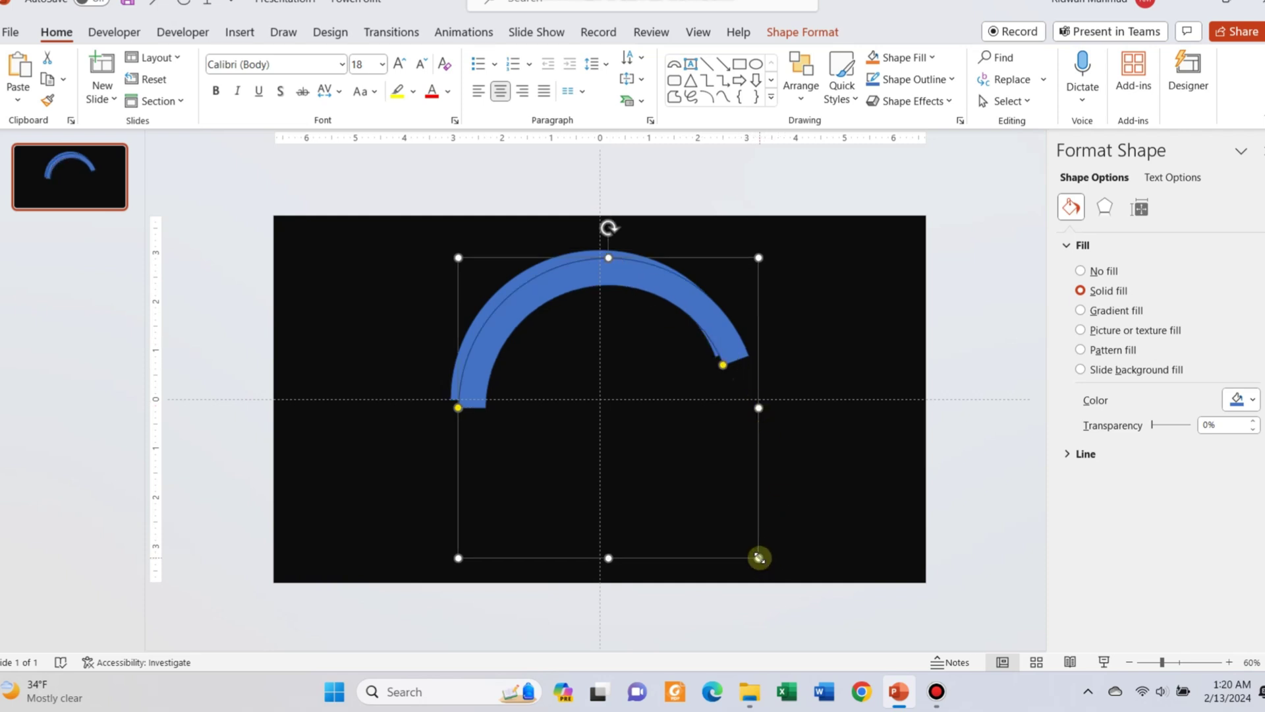
# Step: Duplicate and resize the arc into three concentric arcs, shortening the innermost one
pyautogui.moveTo(759, 558); pyautogui.dragTo(686, 457)
pyautogui.moveTo(576, 265); pyautogui.dragTo(600, 294)
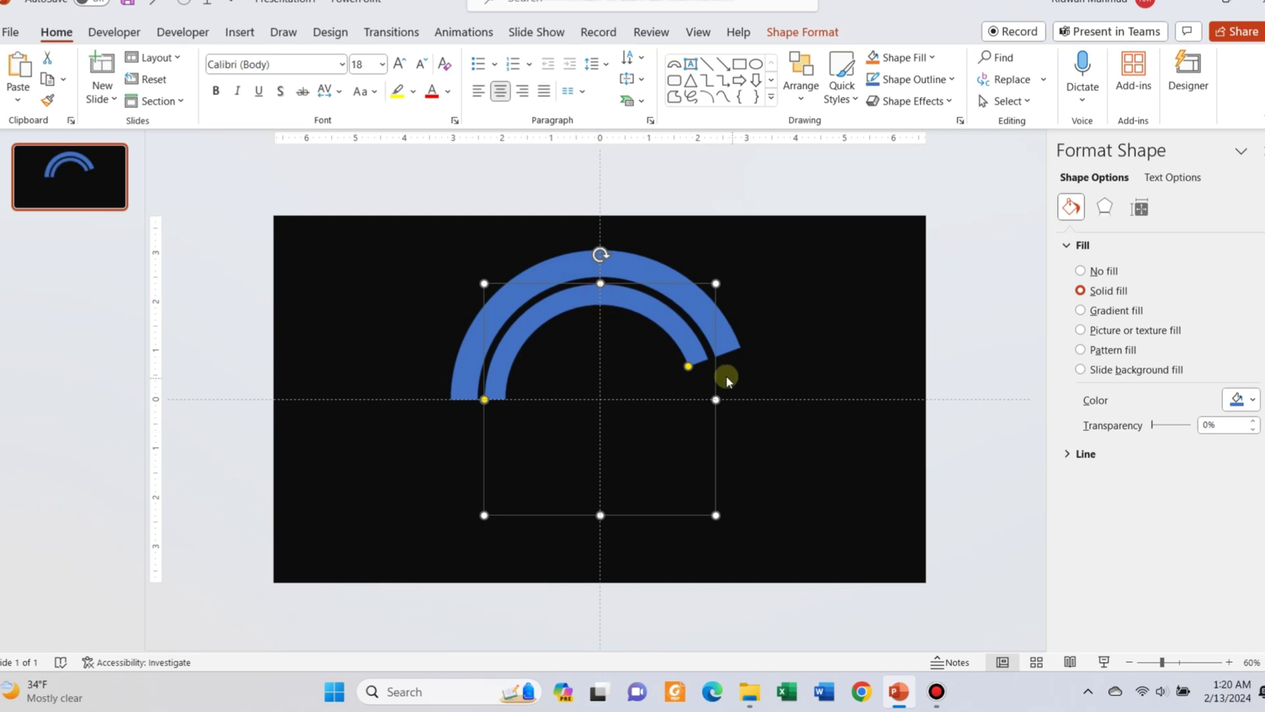
pyautogui.hotkey('ctrl', 'd')
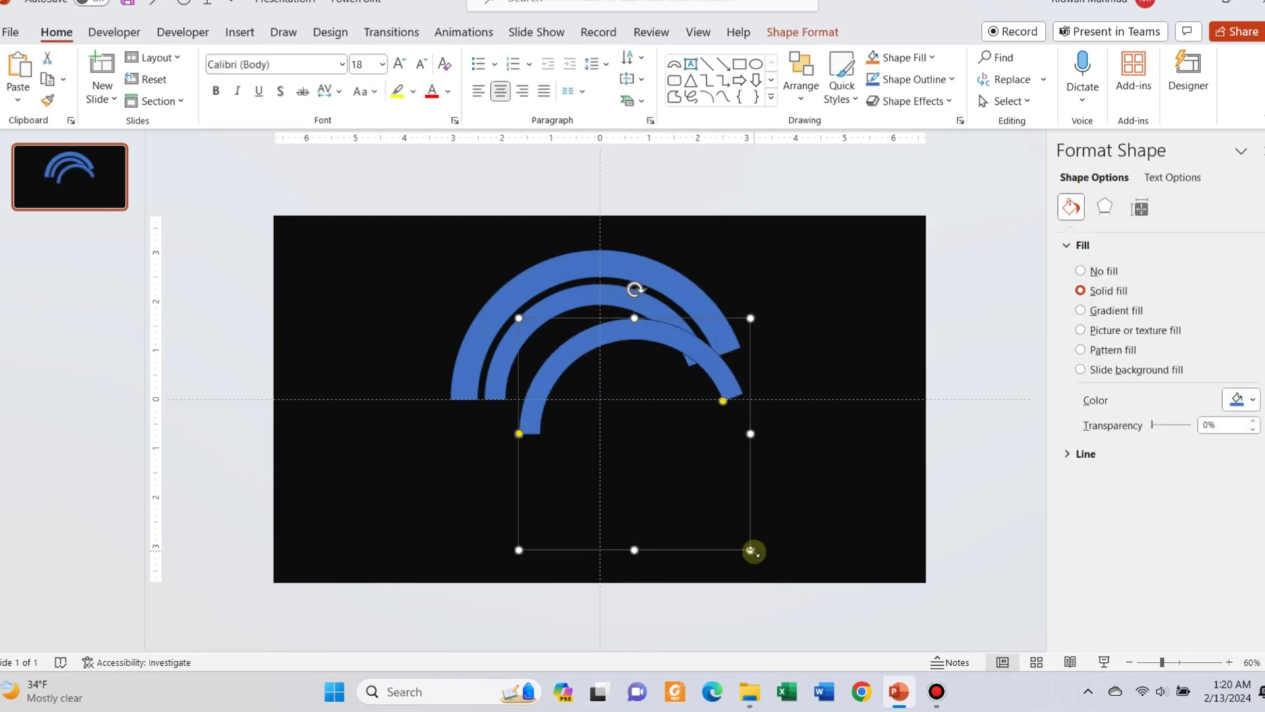
pyautogui.moveTo(753, 551); pyautogui.dragTo(868, 634)
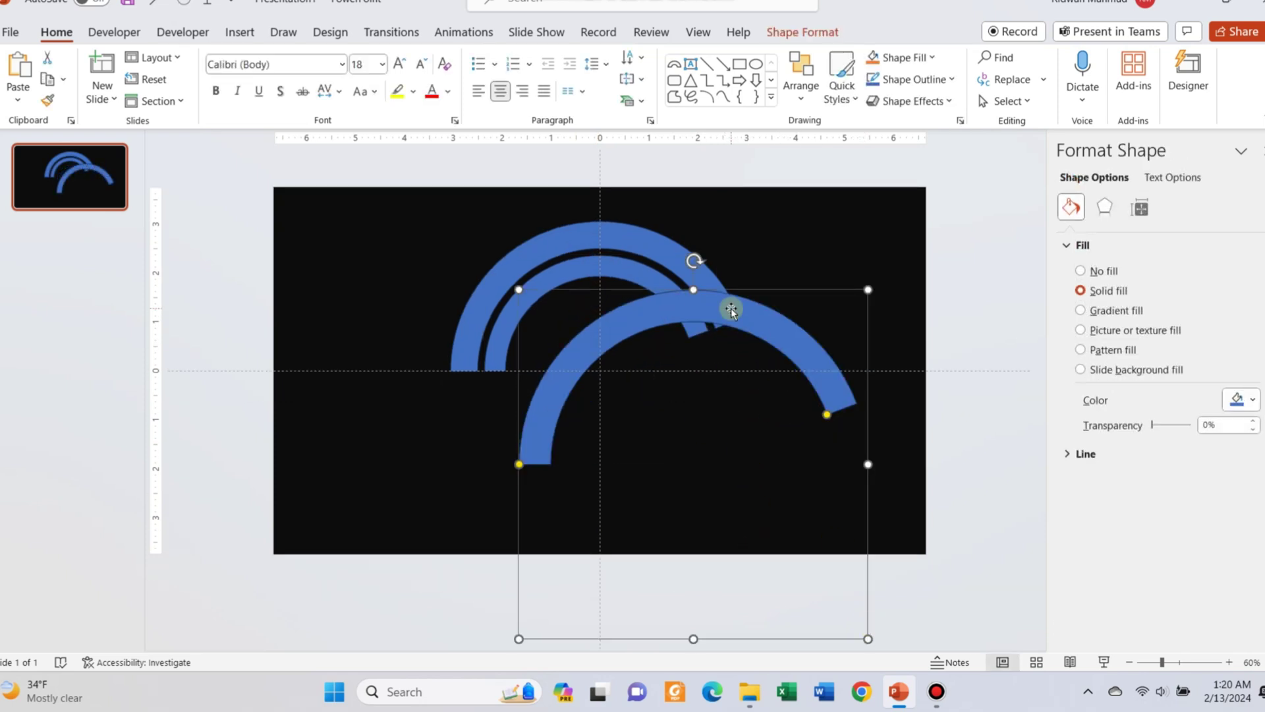
pyautogui.moveTo(732, 310); pyautogui.dragTo(630, 243)
pyautogui.click(764, 580)
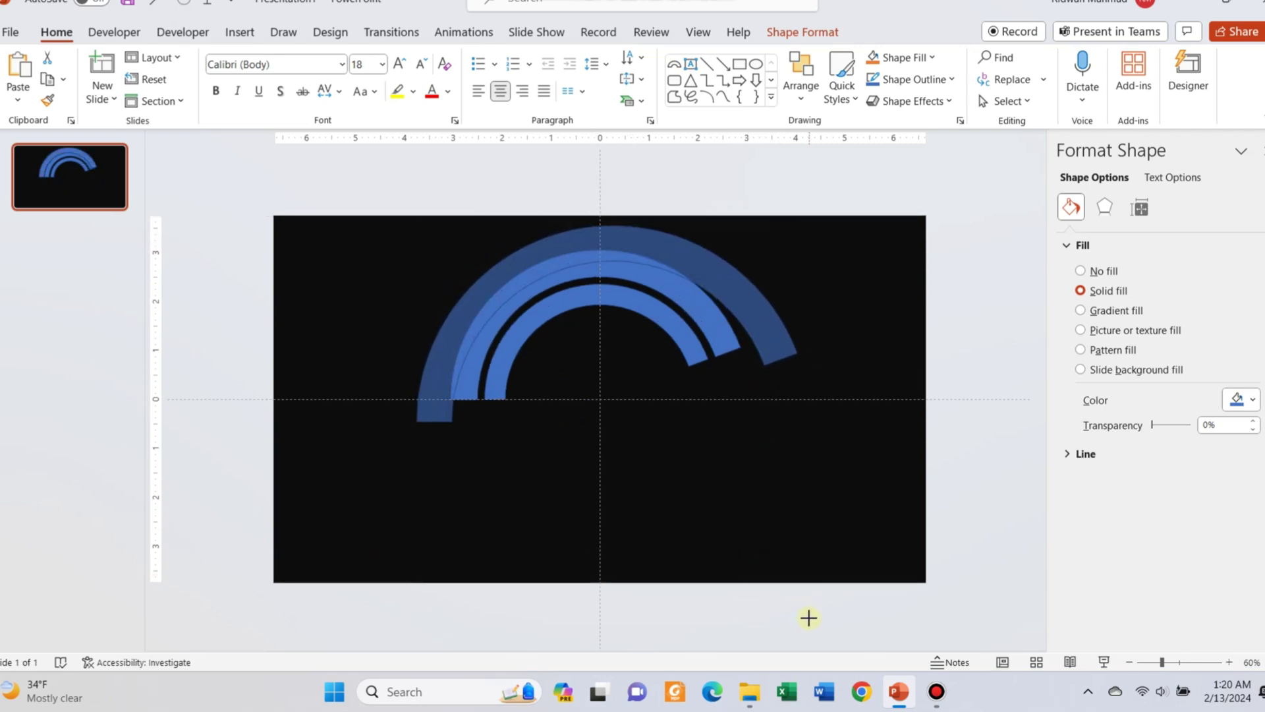
pyautogui.moveTo(751, 328); pyautogui.dragTo(740, 298)
pyautogui.click(671, 324)
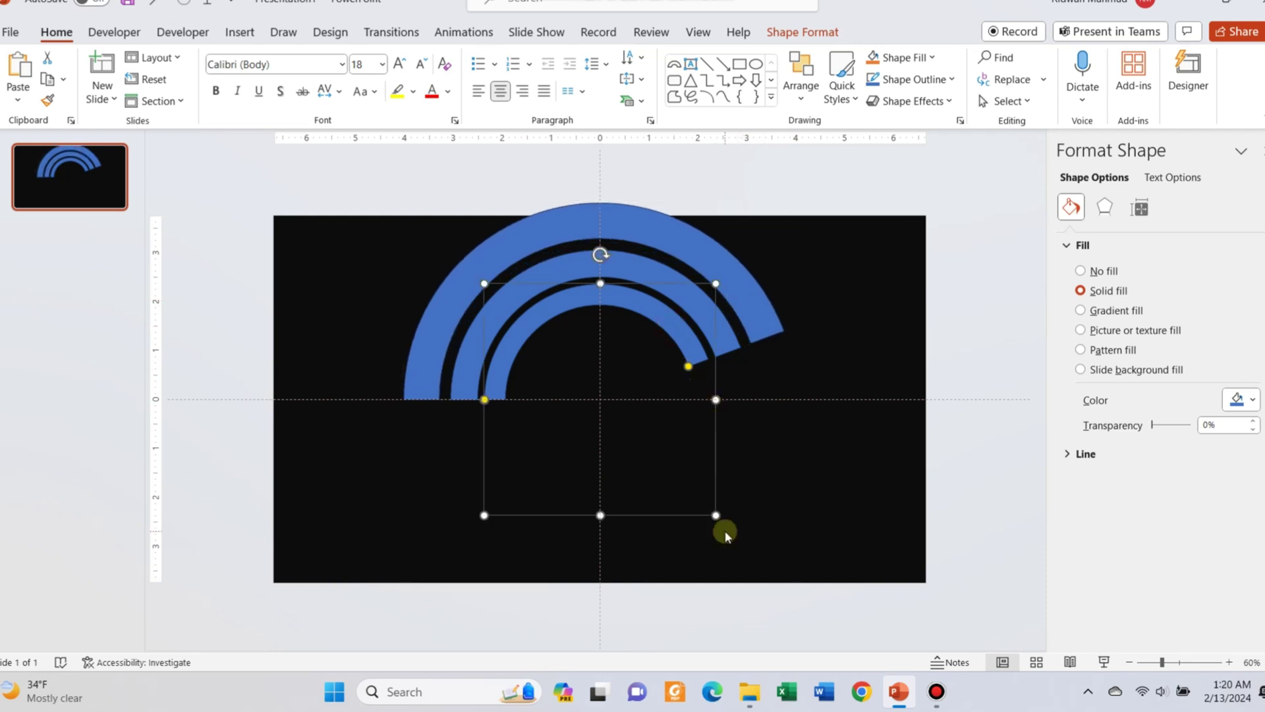
pyautogui.moveTo(717, 515)
pyautogui.mouseDown()
pyautogui.moveTo(703, 497)
pyautogui.moveTo(712, 510)
pyautogui.mouseUp()
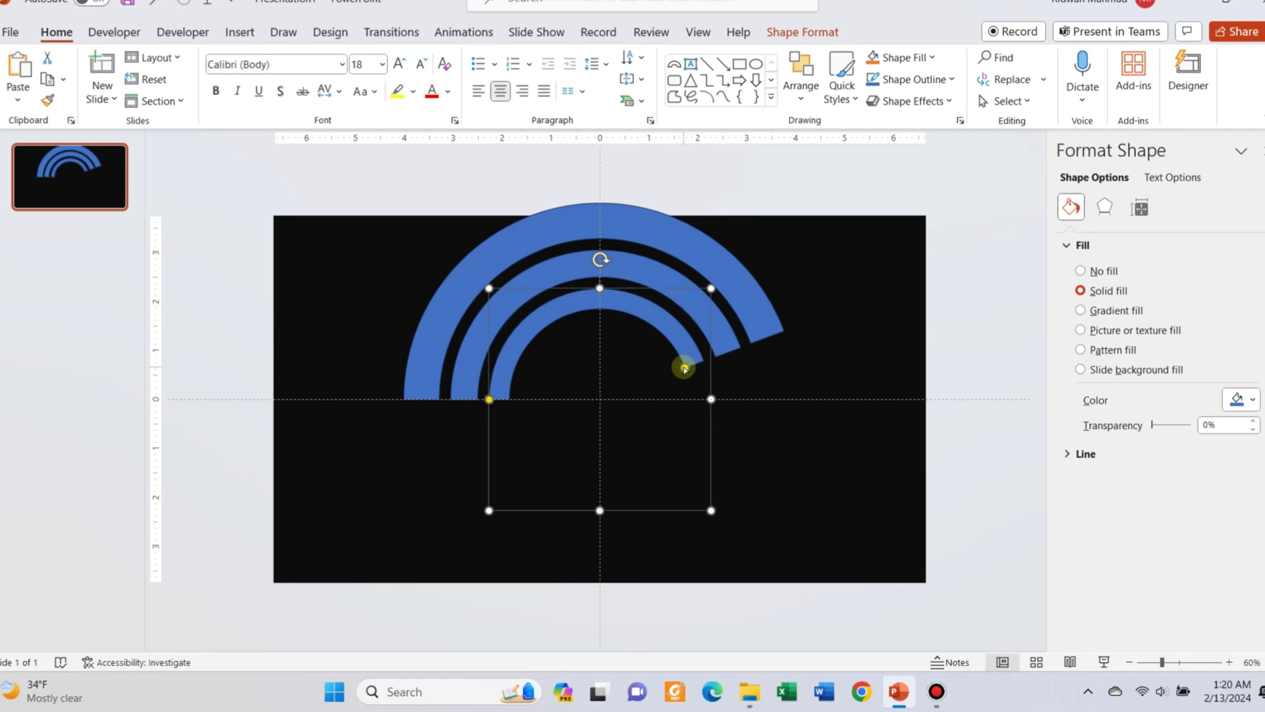
pyautogui.moveTo(685, 367); pyautogui.dragTo(638, 321)
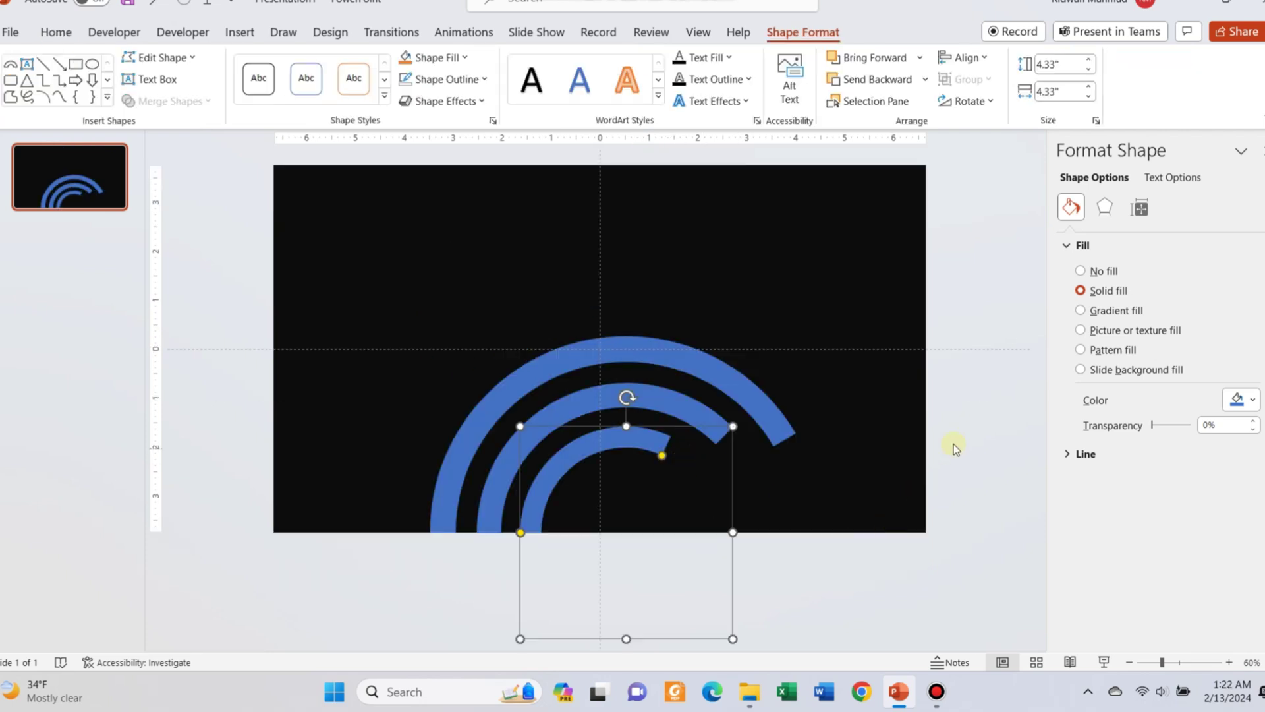
# Step: Move the arcs down to the slide's bottom edge and extend one into a full half circle
pyautogui.click(955, 448)
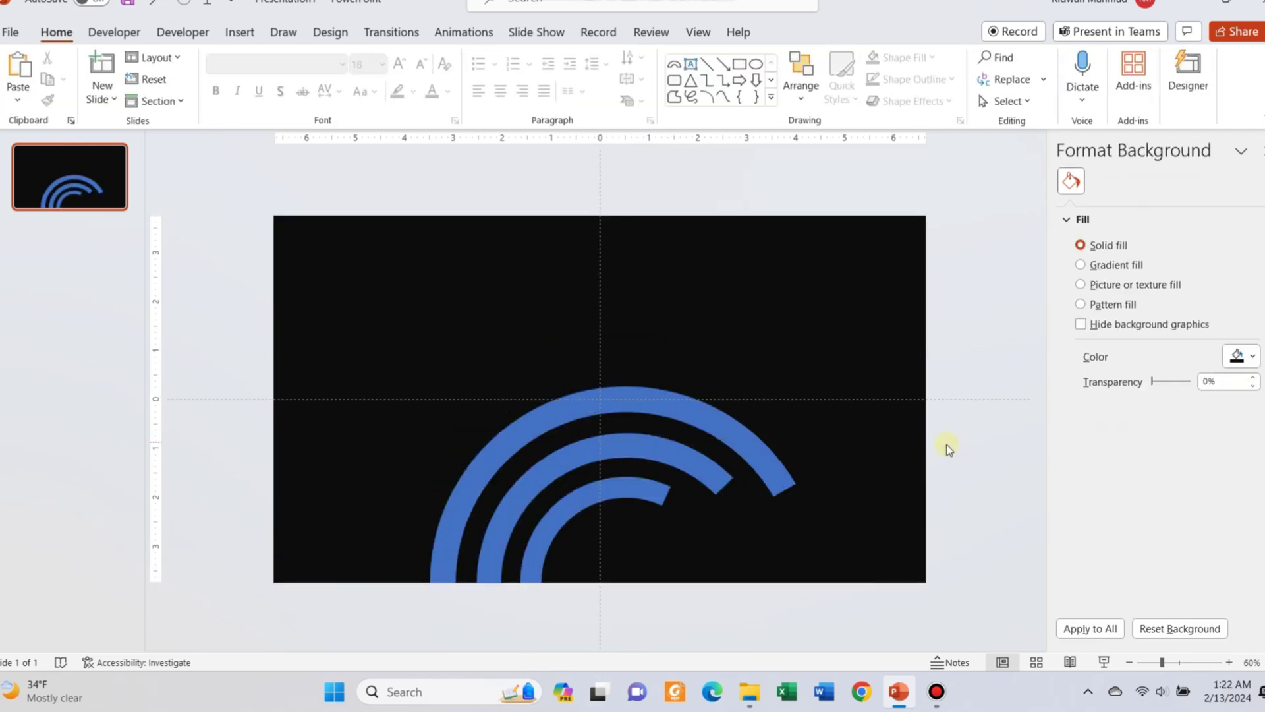
pyautogui.click(713, 437)
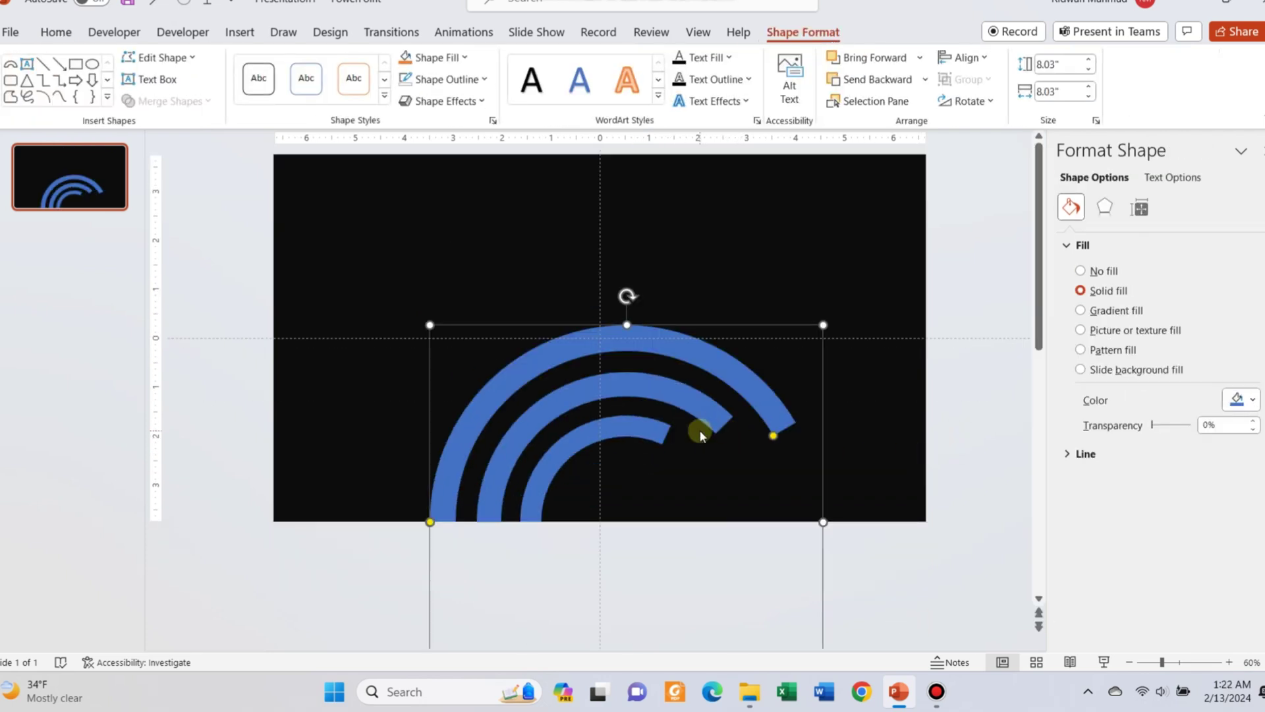
pyautogui.scroll(-2, 698, 429)
pyautogui.moveTo(686, 273); pyautogui.dragTo(681, 405)
pyautogui.scroll(-2, 714, 446)
pyautogui.moveTo(715, 457); pyautogui.dragTo(731, 525)
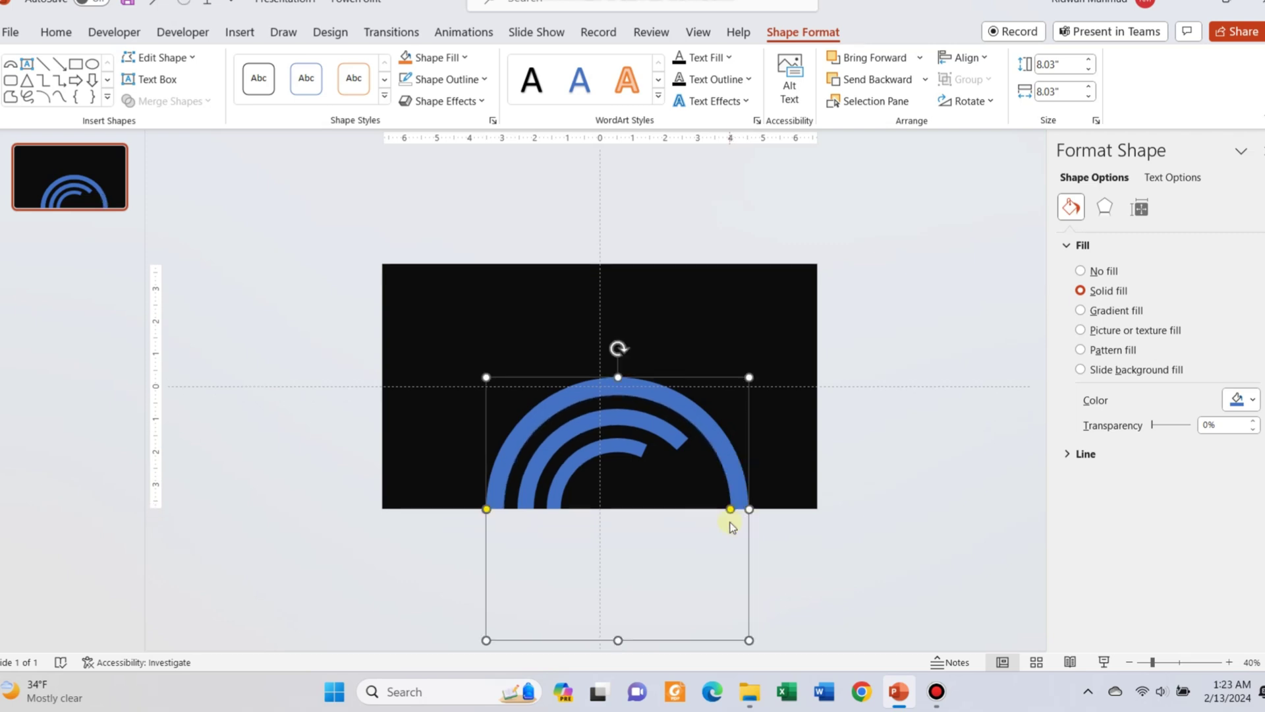
# Step: Make the half-circle track no fill with a dark green outline, and fill the outer arc dark green
pyautogui.click(465, 57)
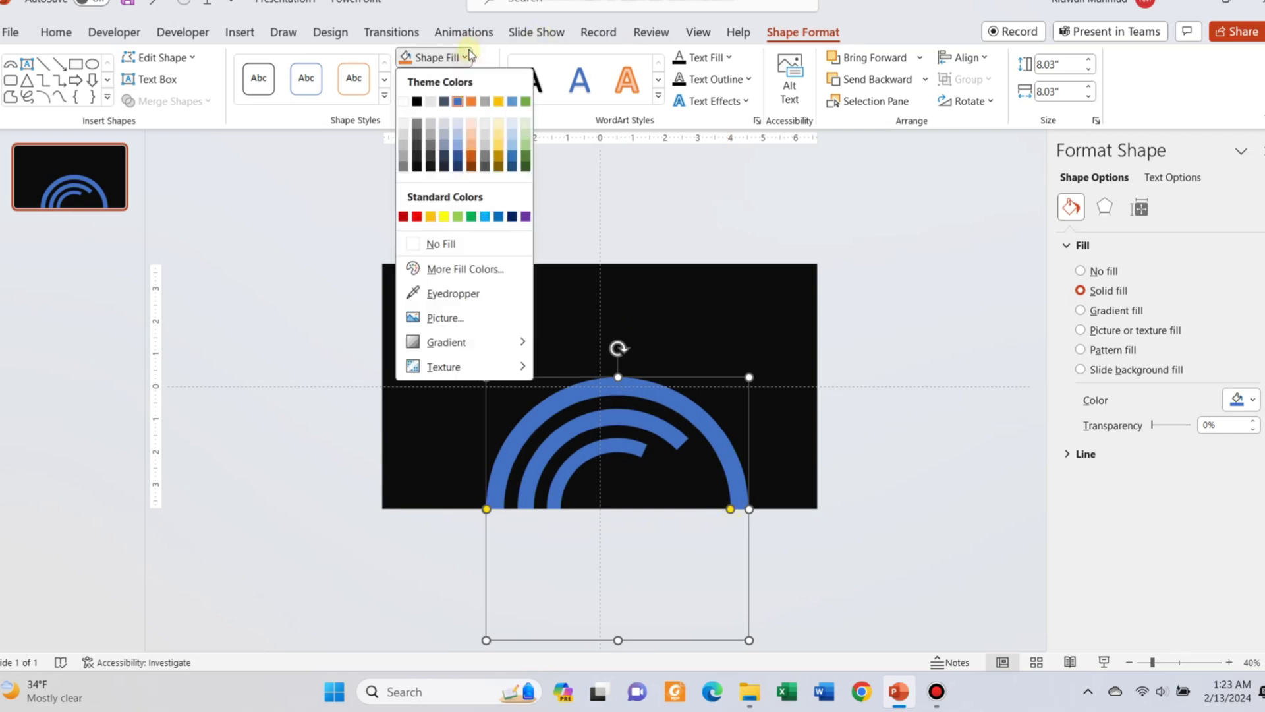
pyautogui.click(472, 244)
pyautogui.click(456, 81)
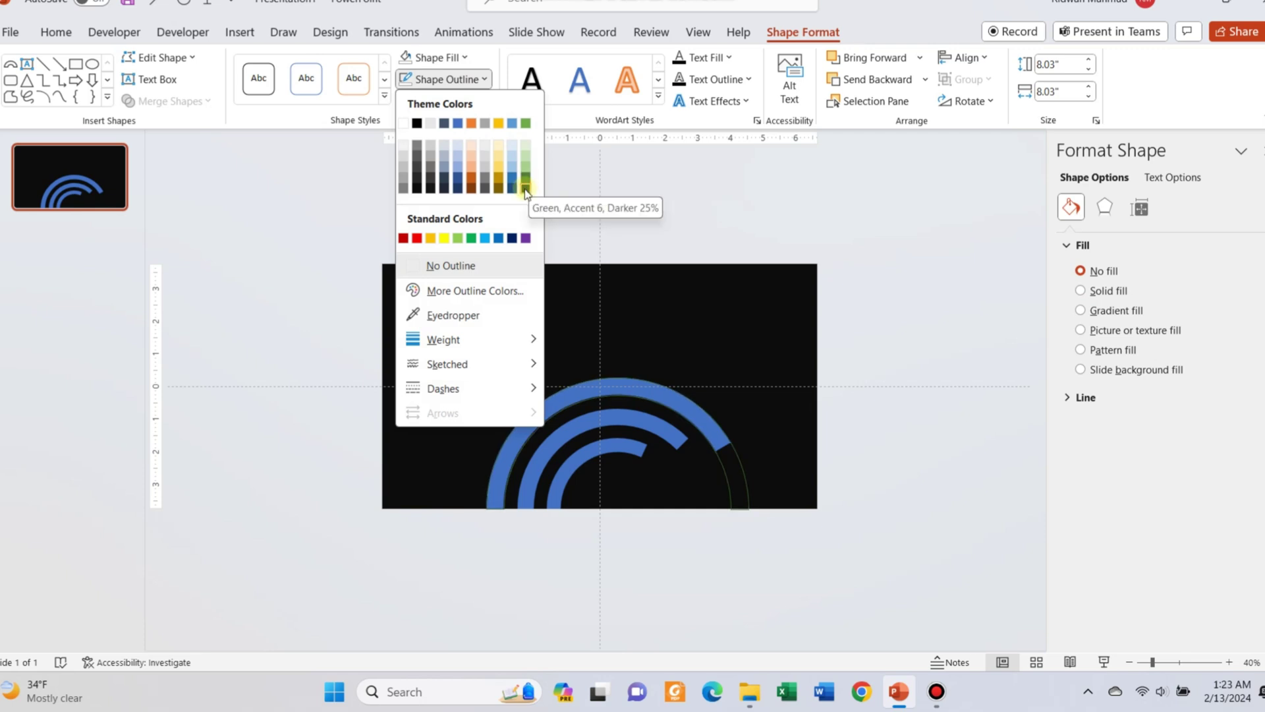
pyautogui.click(526, 182)
pyautogui.click(576, 395)
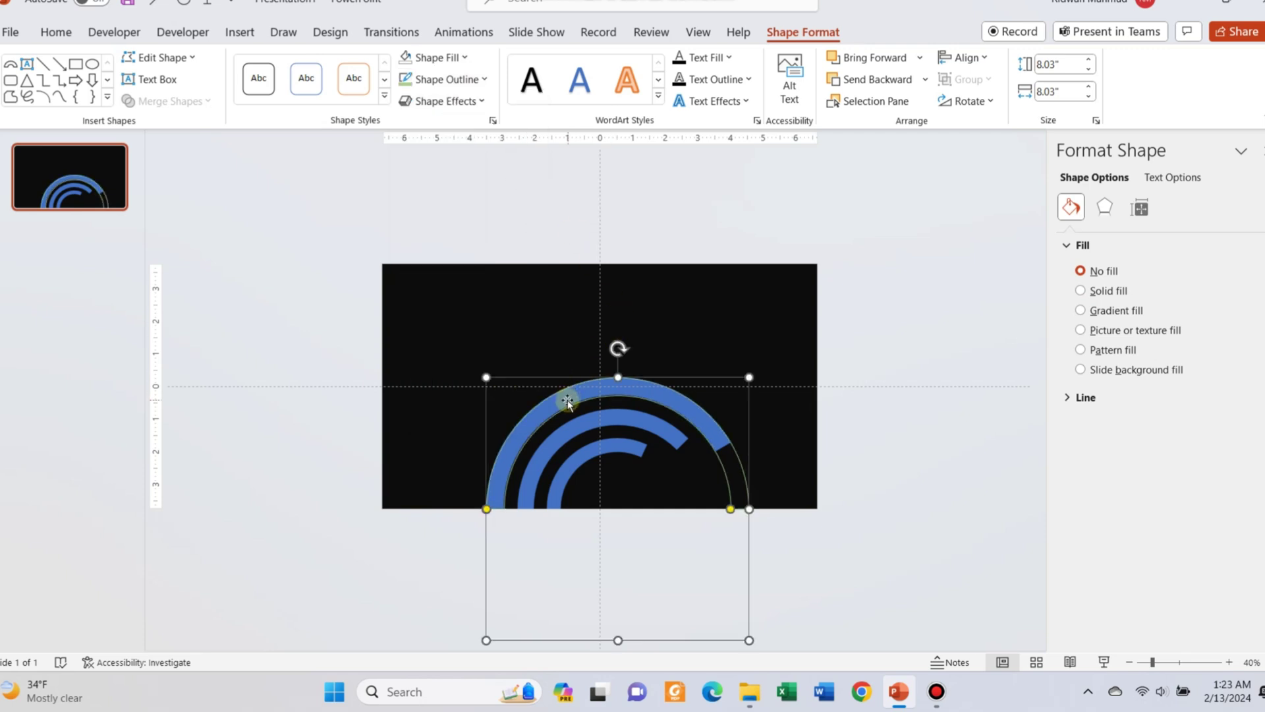
pyautogui.rightClick(687, 417)
pyautogui.click(697, 407)
pyautogui.rightClick(700, 410)
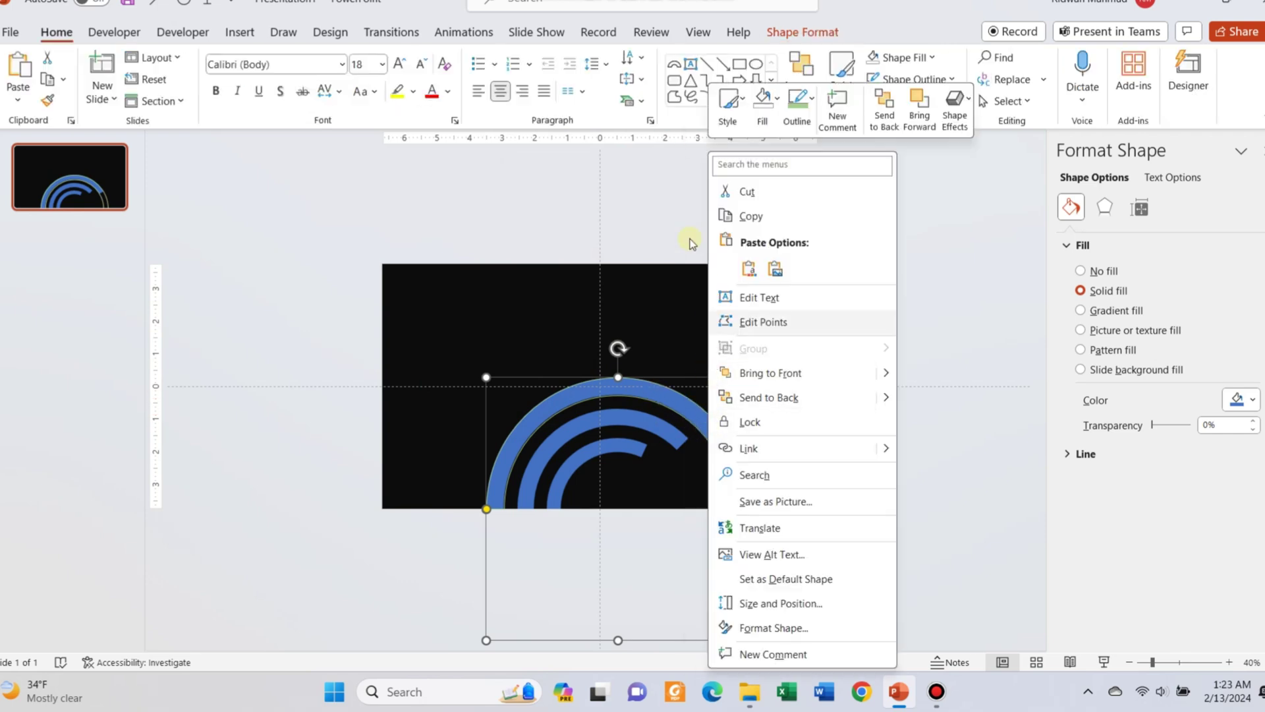
pyautogui.click(904, 57)
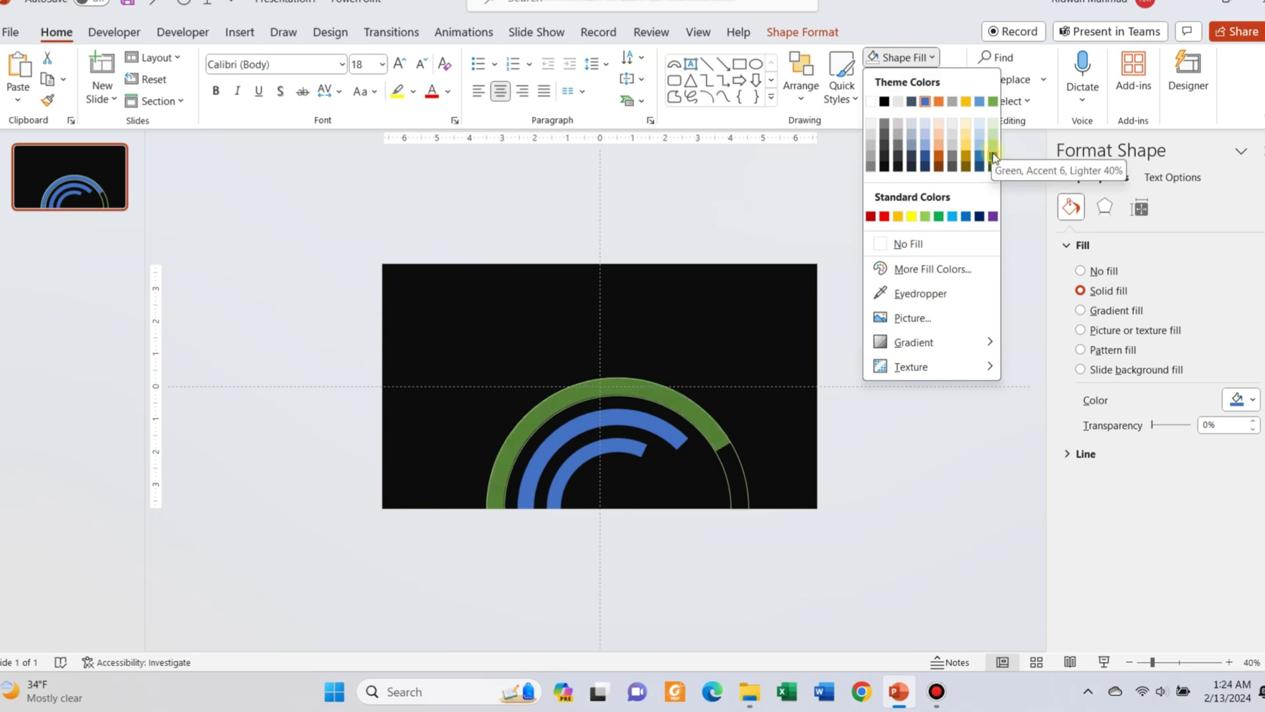
pyautogui.click(993, 158)
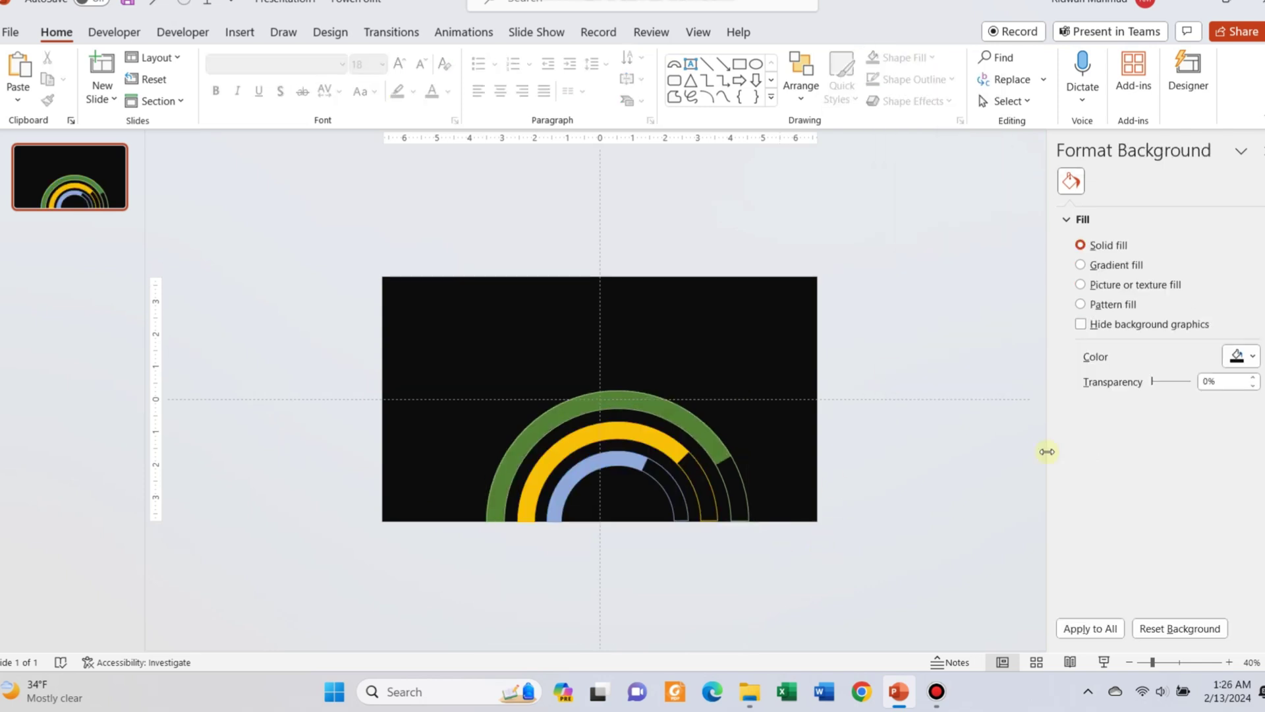
# Step: Shorten the light blue and yellow arcs by dragging their adjustment handles
pyautogui.click(639, 464)
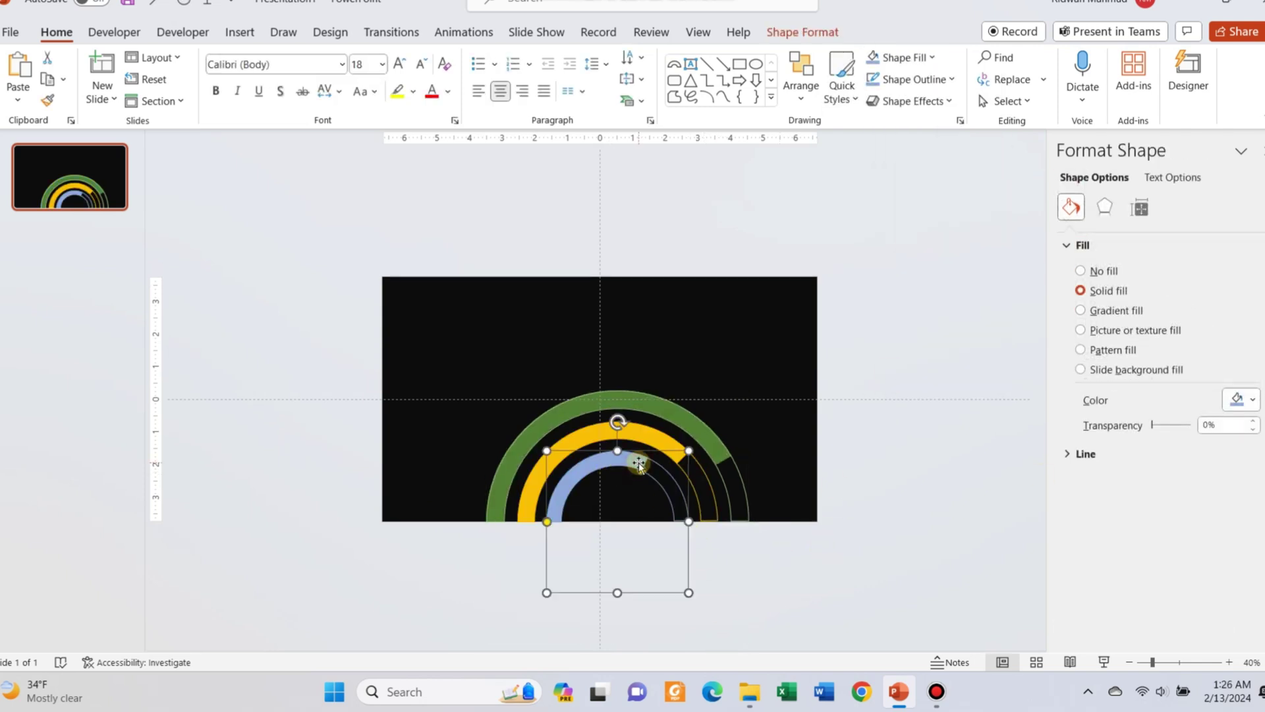
pyautogui.moveTo(641, 470); pyautogui.dragTo(597, 470)
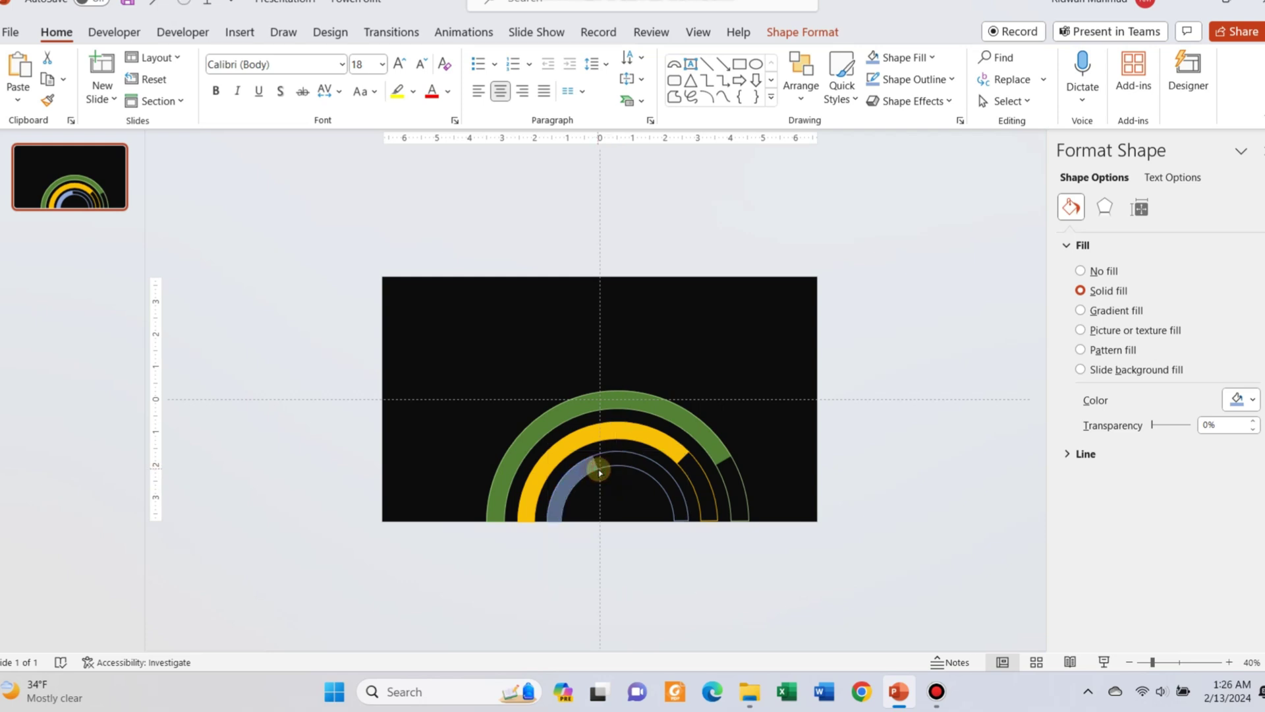
pyautogui.click(667, 441)
pyautogui.moveTo(678, 465); pyautogui.dragTo(652, 445)
pyautogui.click(837, 472)
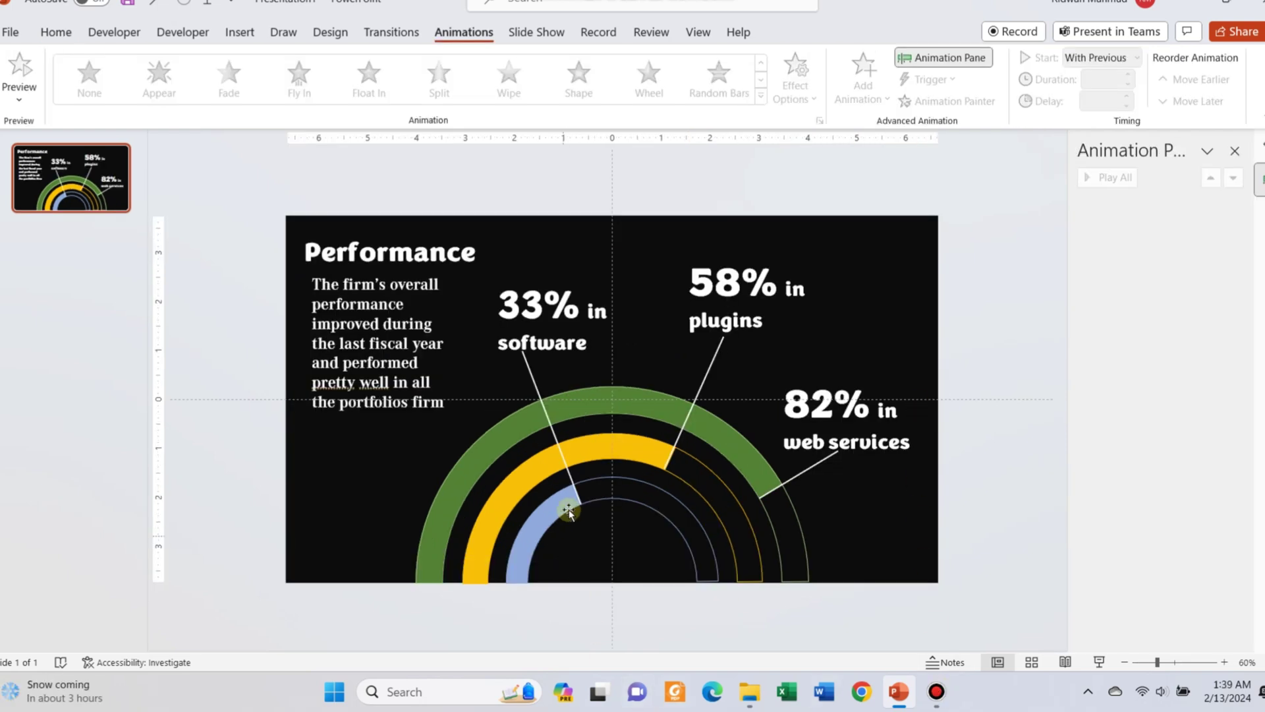
# Step: Give the light blue arc a Wipe entrance from the left
pyautogui.click(564, 511)
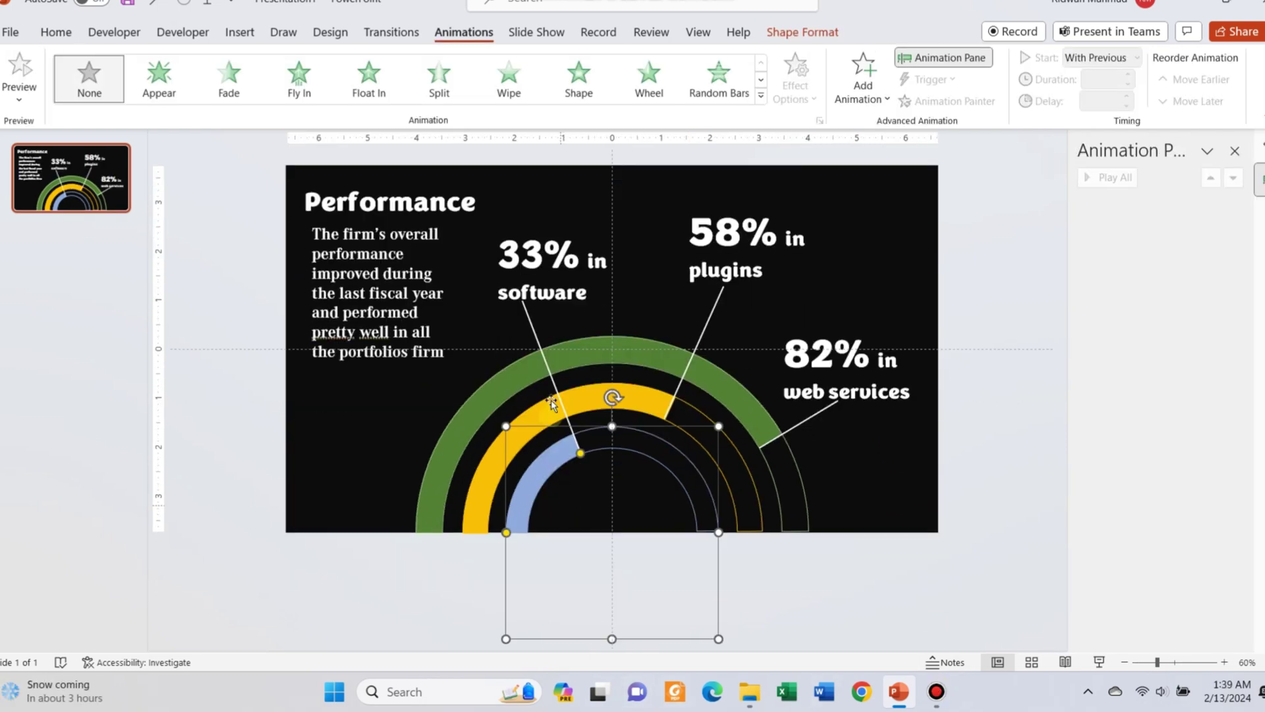
pyautogui.click(761, 94)
pyautogui.click(421, 191)
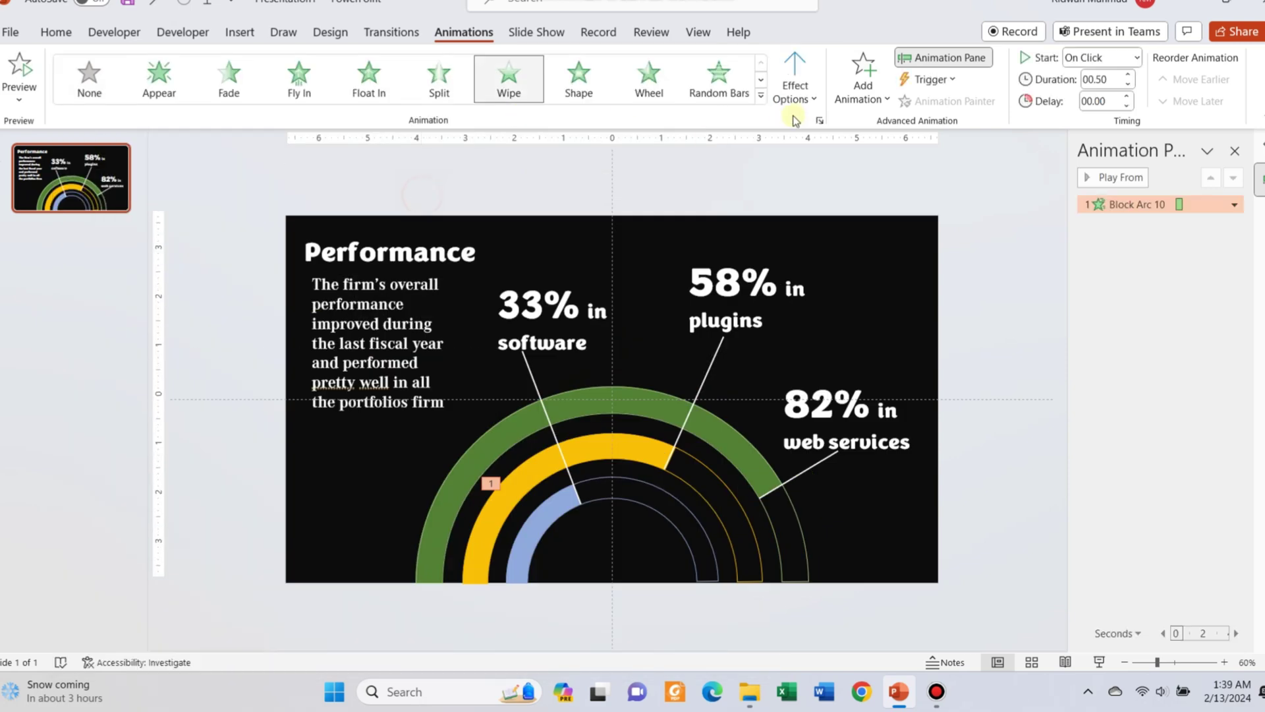
pyautogui.click(794, 99)
pyautogui.click(821, 212)
# Step: Add a Fade entrance to the 33% connector line and label, reviewing them in the Animation Pane
pyautogui.click(556, 439)
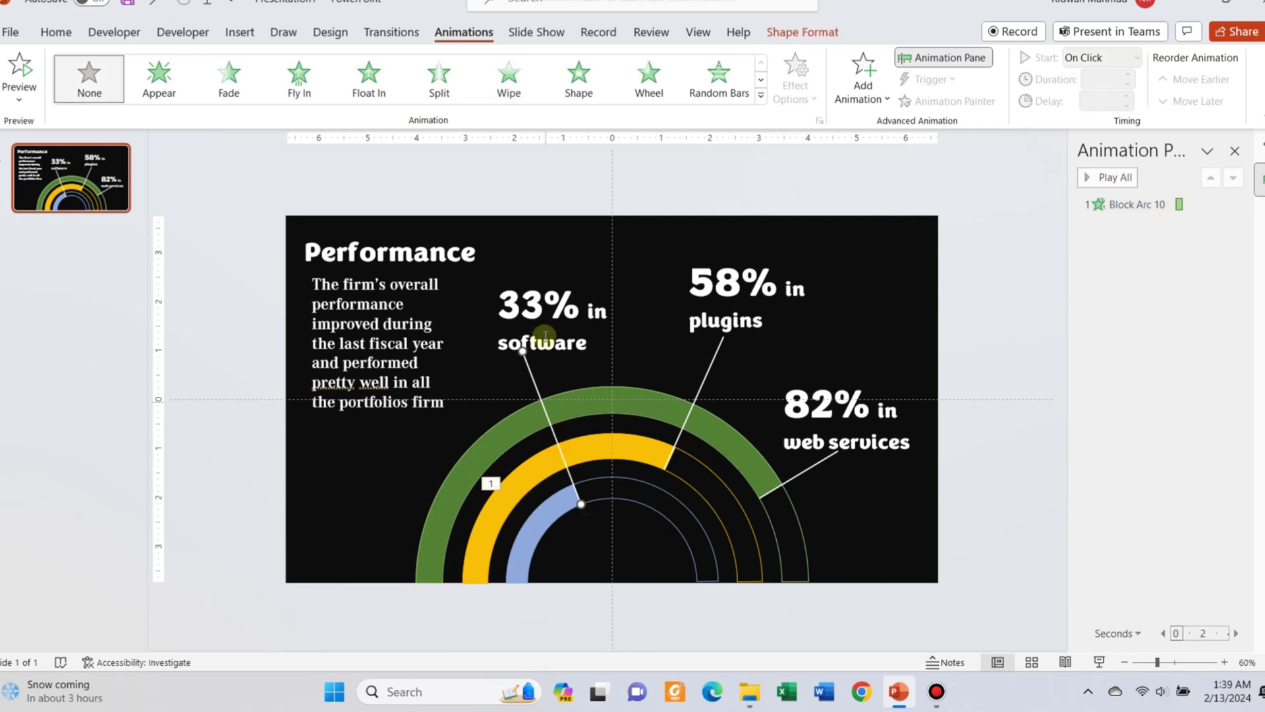
pyautogui.keyDown('shift'); pyautogui.click(547, 330); pyautogui.keyUp('shift')
pyautogui.click(229, 86)
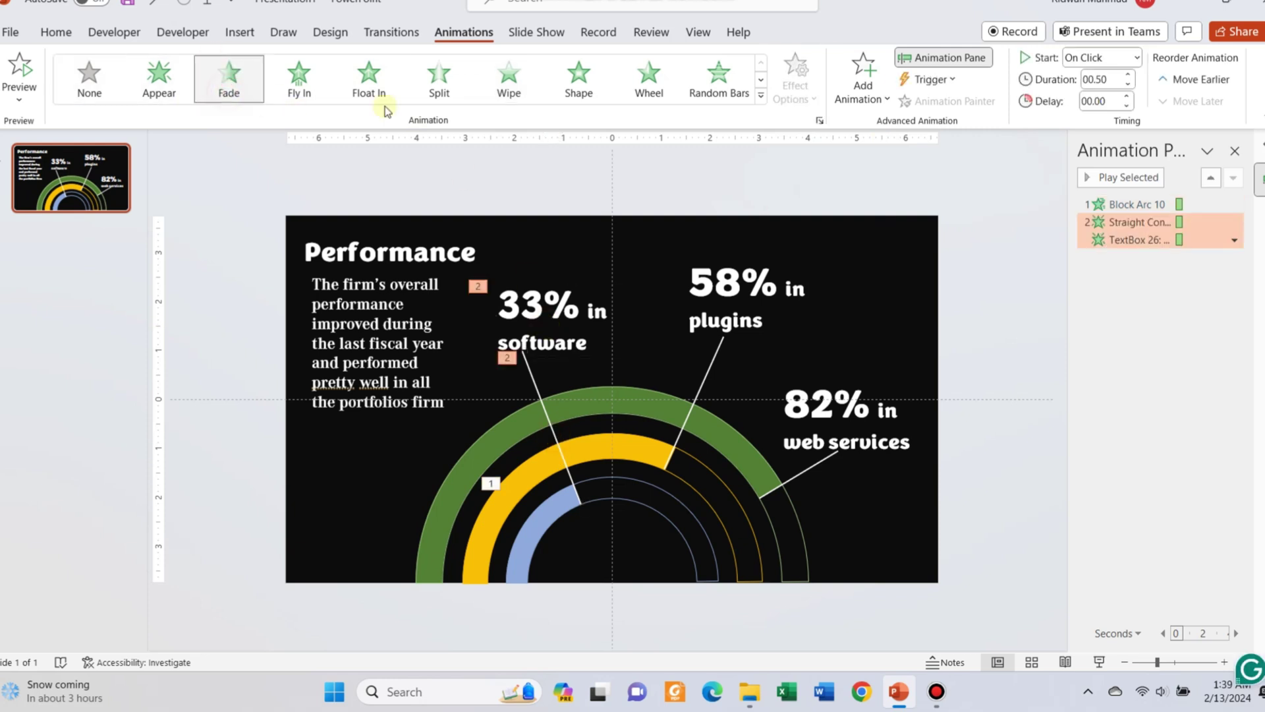
pyautogui.click(1150, 207)
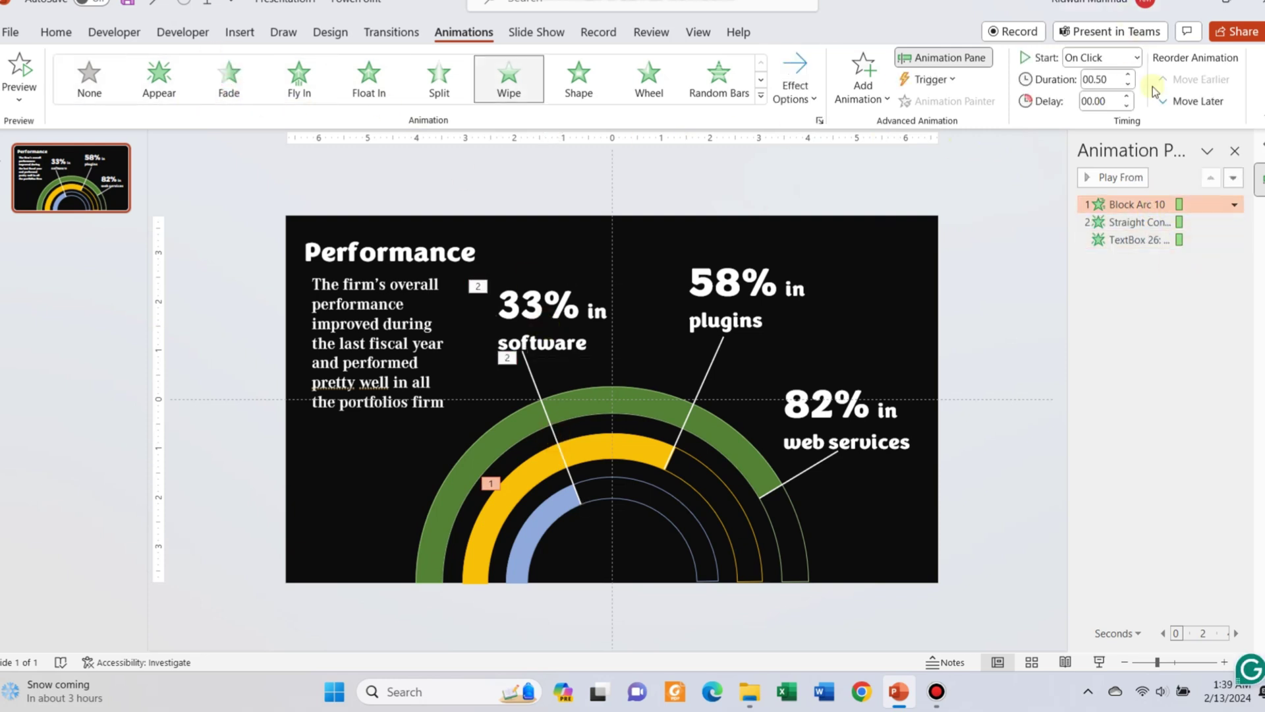
pyautogui.click(1155, 222)
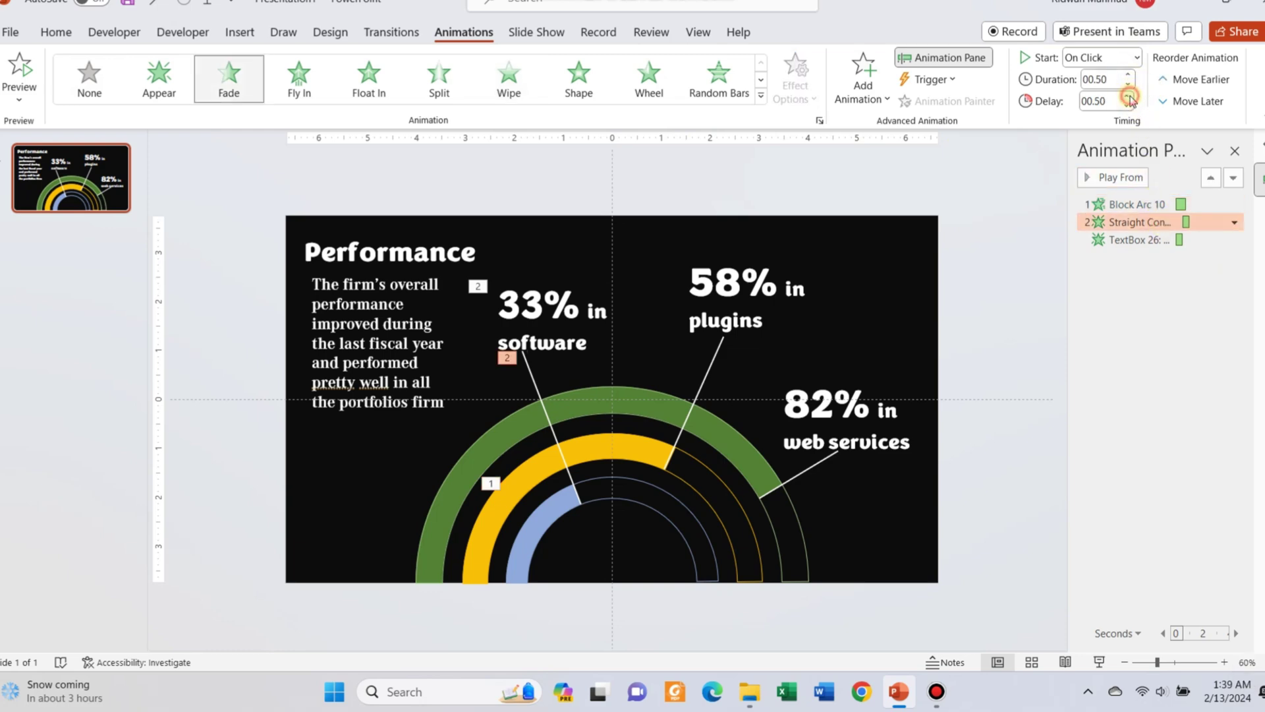
pyautogui.click(1139, 240)
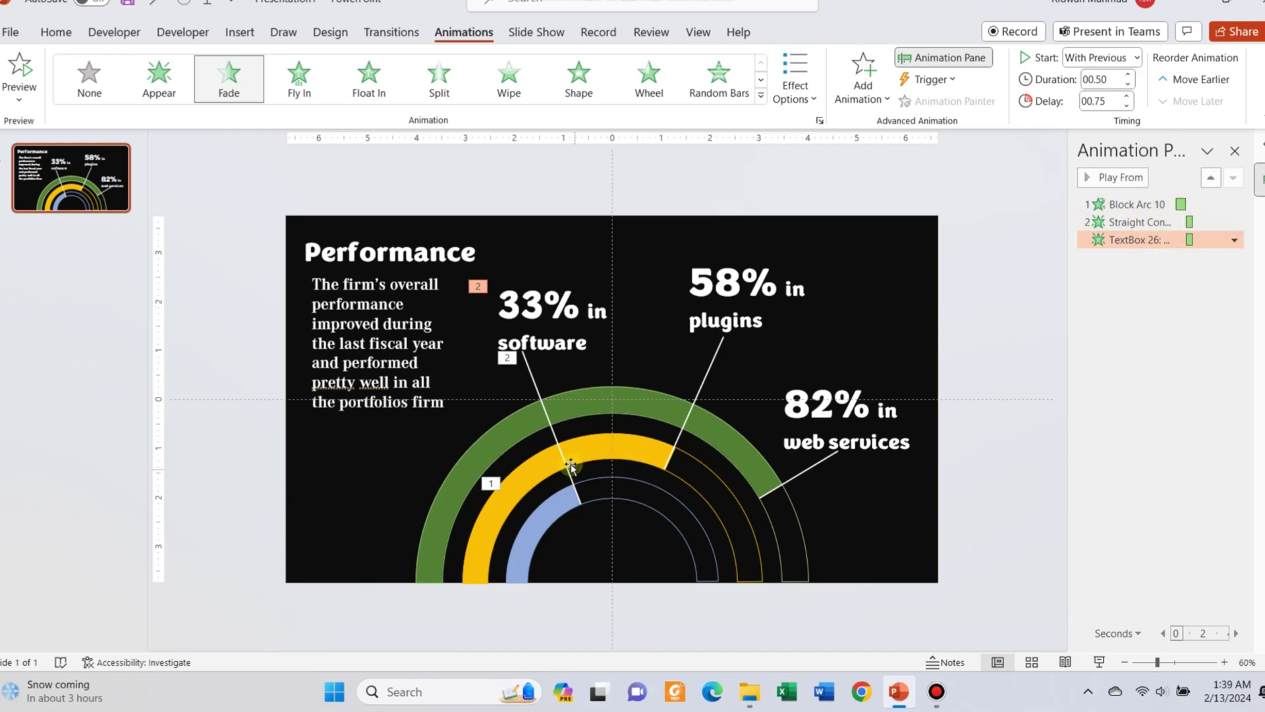
pyautogui.click(537, 520)
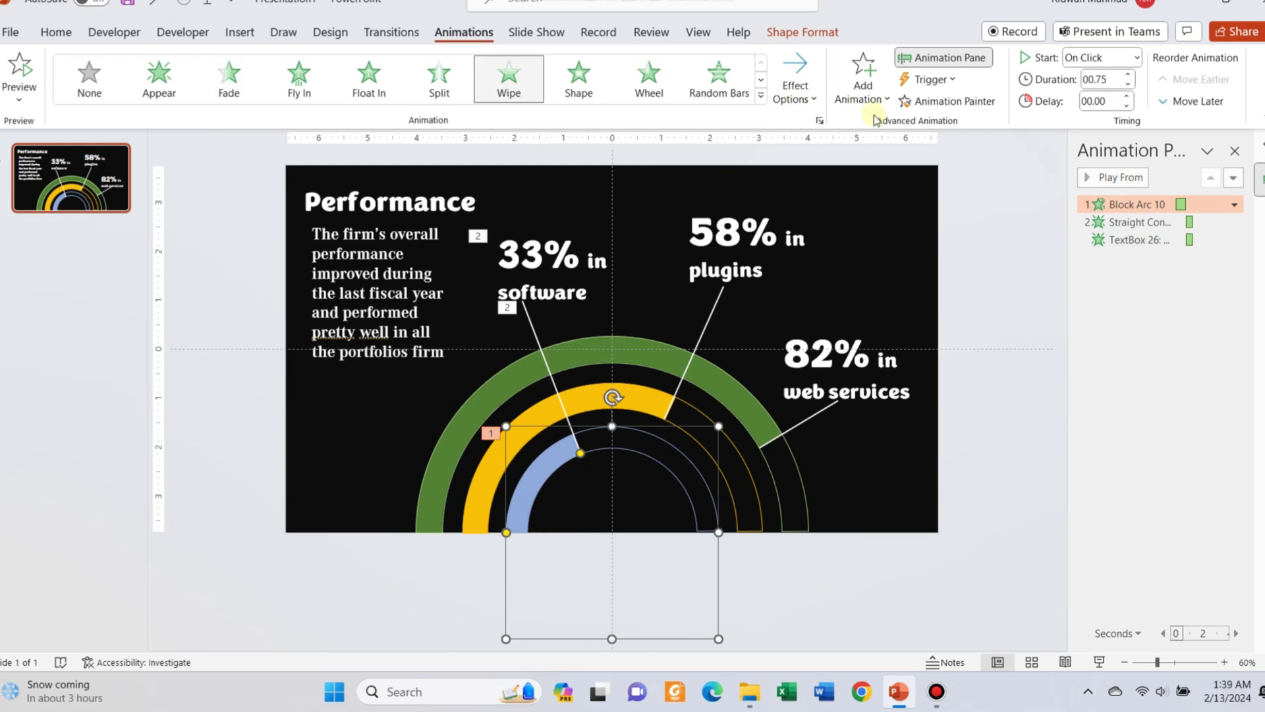
# Step: Copy the Wipe to the yellow arc and fade in the 58% line and label after 0.75 s
pyautogui.click(952, 101)
pyautogui.click(587, 403)
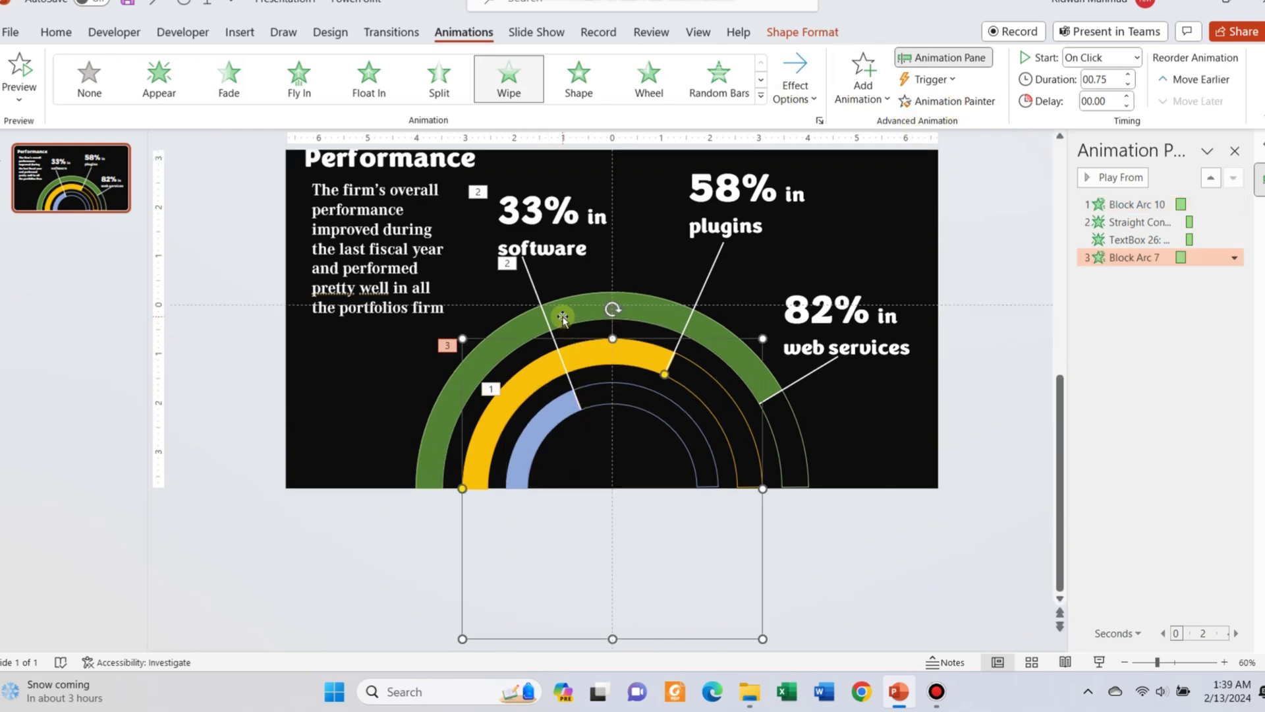
pyautogui.click(528, 274)
pyautogui.click(697, 390)
pyautogui.keyDown('shift'); pyautogui.click(704, 298); pyautogui.keyUp('shift')
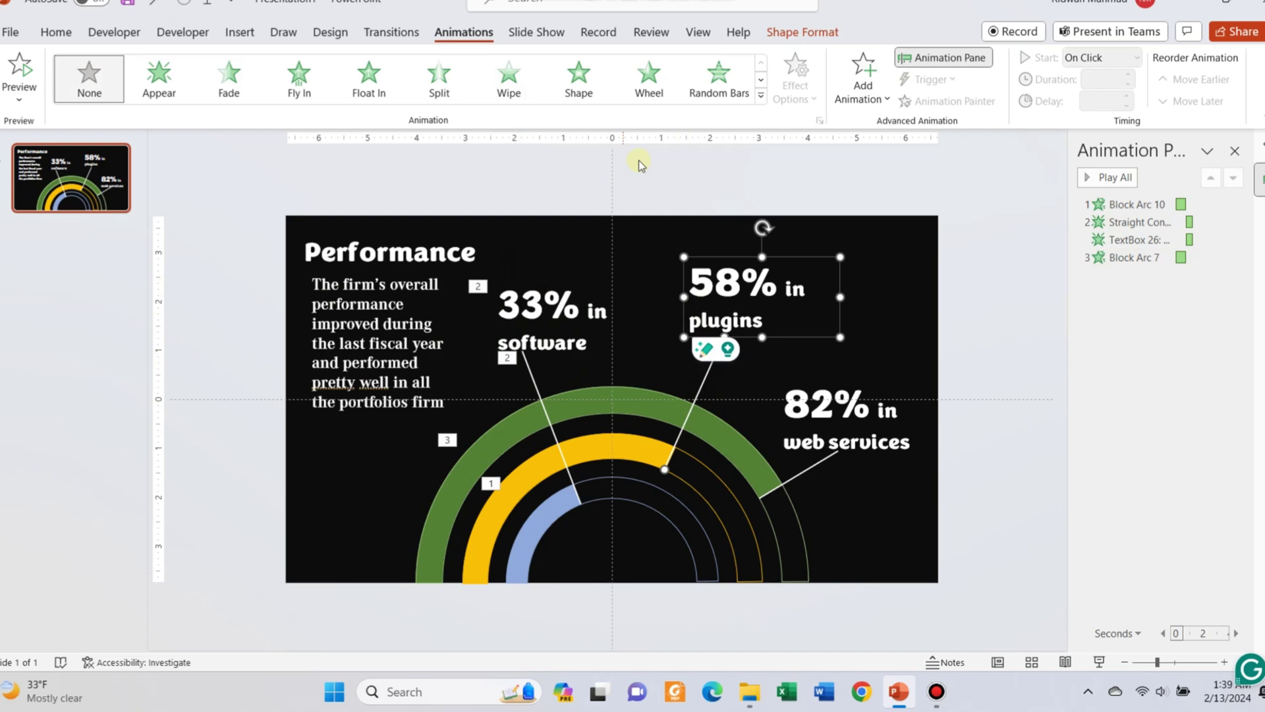
pyautogui.click(228, 78)
pyautogui.click(1177, 274)
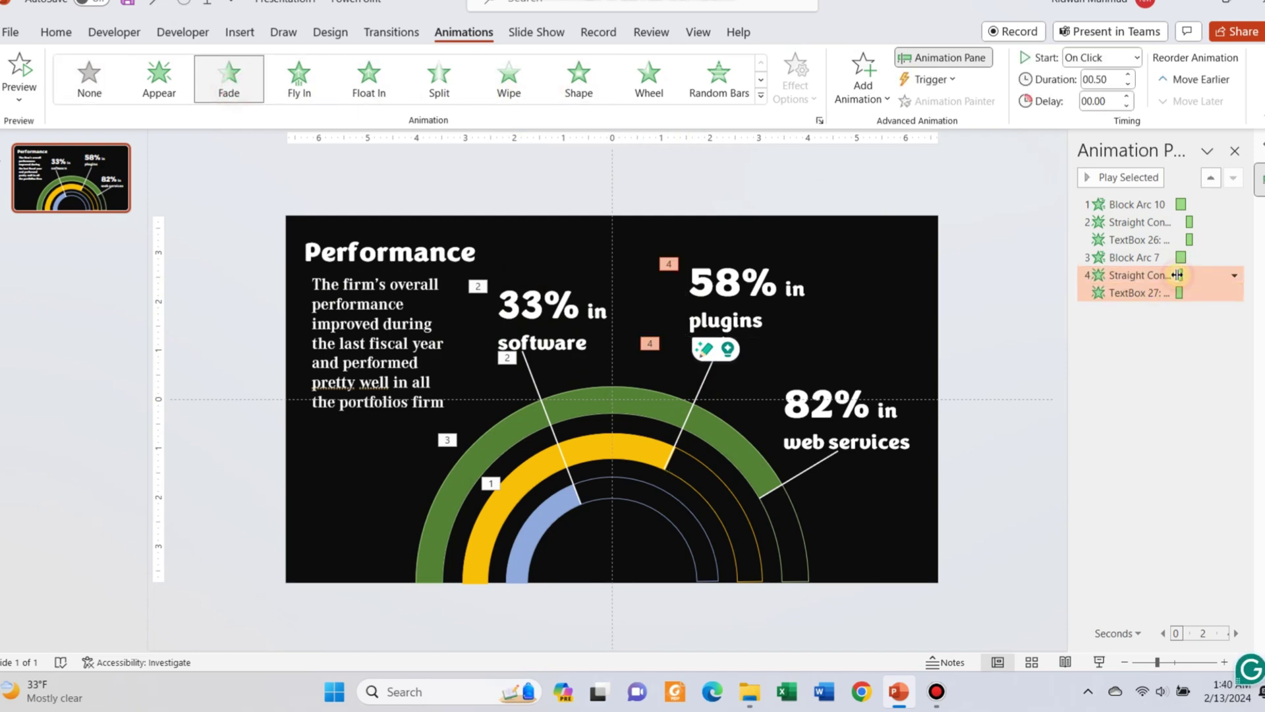
pyautogui.click(1128, 97)
pyautogui.click(1128, 98)
pyautogui.click(1128, 98)
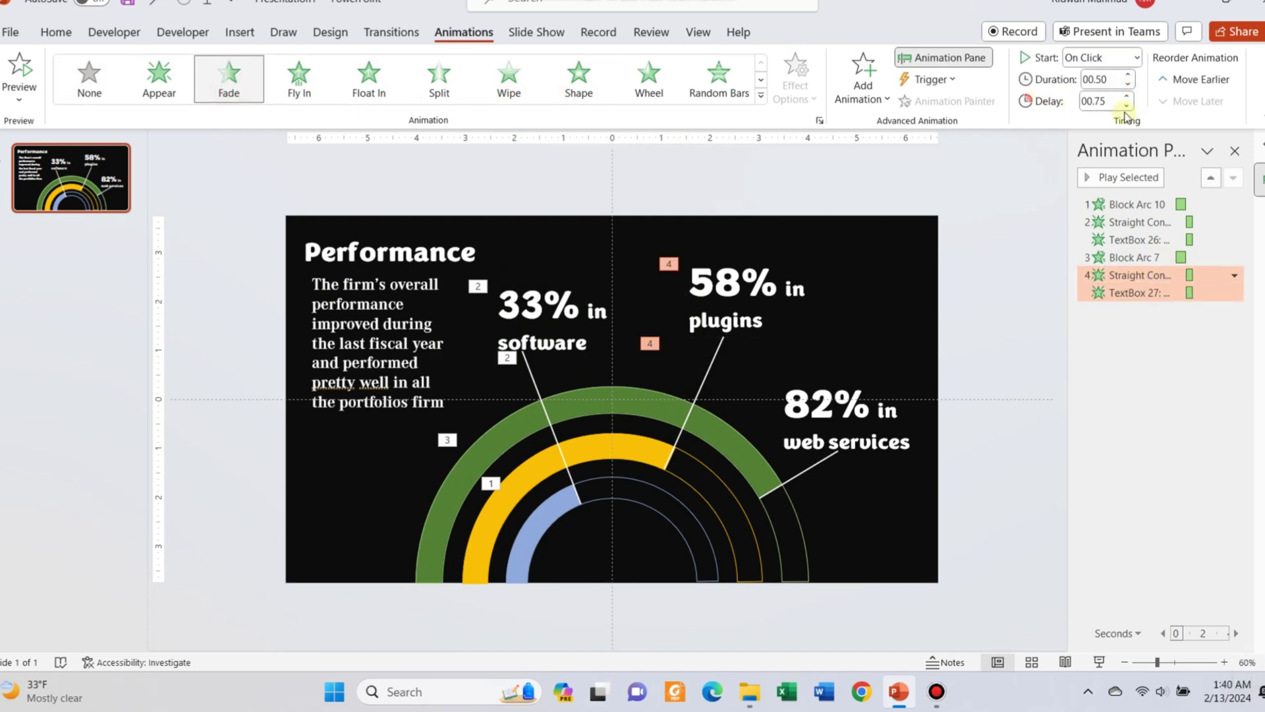
pyautogui.click(1192, 292)
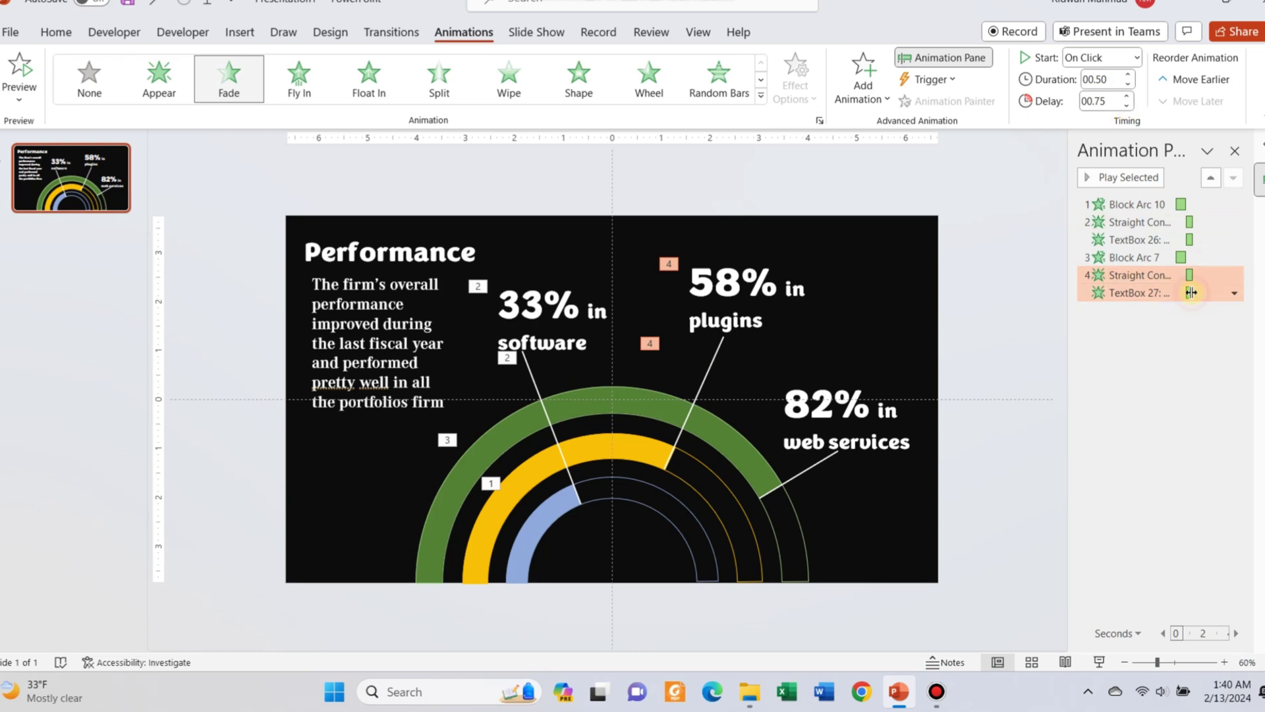
pyautogui.click(1124, 97)
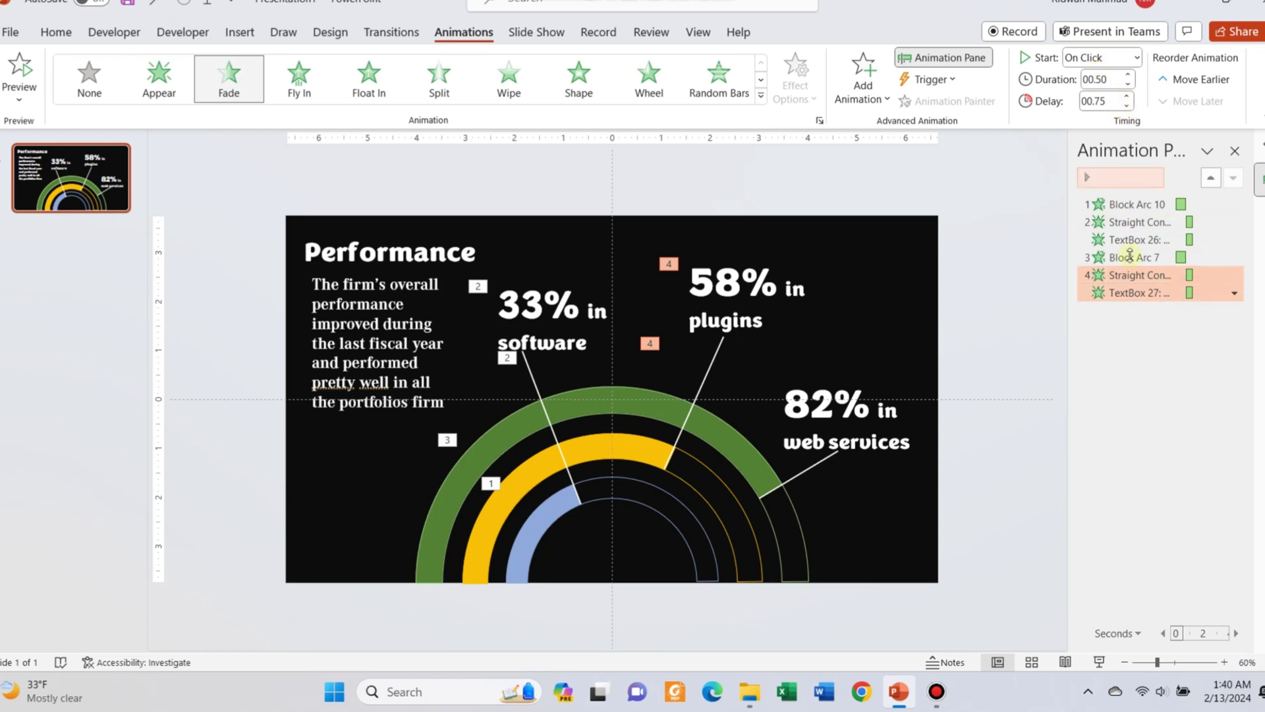
# Step: Copy the Wipe to the green arc and fade in the 82% label and line after 0.75 s
pyautogui.click(599, 449)
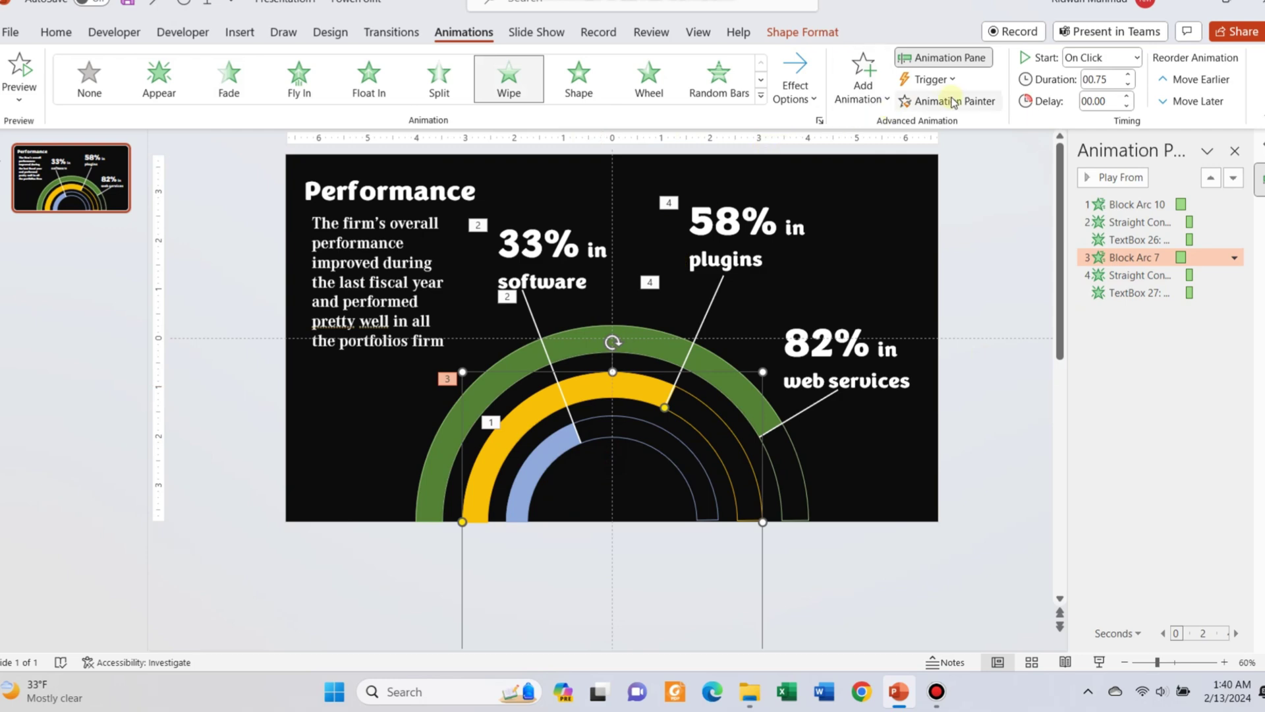
pyautogui.click(949, 101)
pyautogui.click(744, 390)
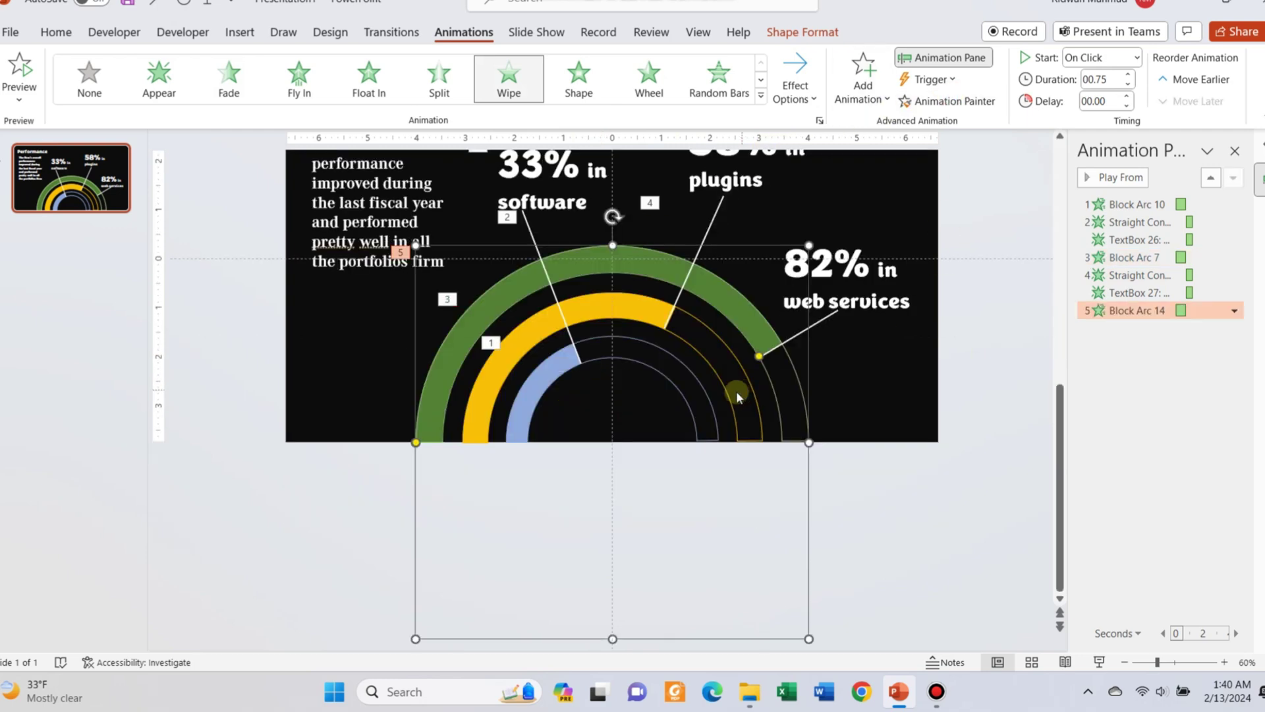
pyautogui.click(826, 318)
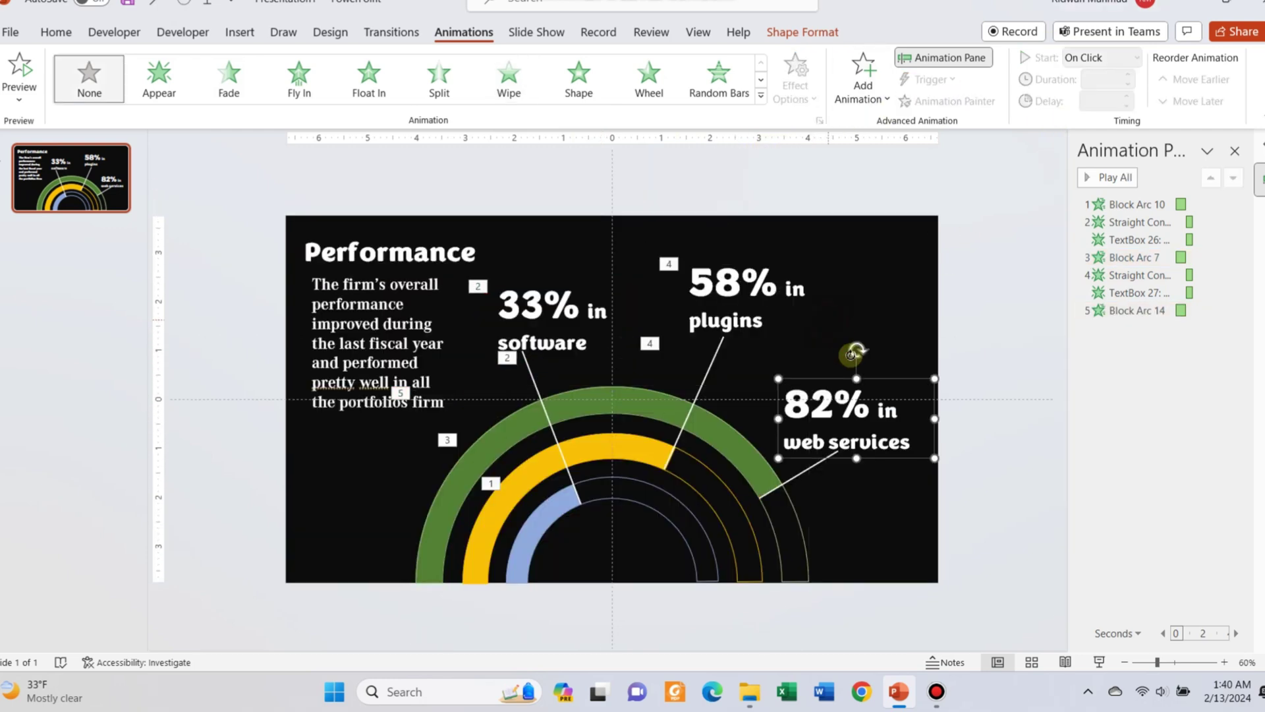
pyautogui.keyDown('shift'); pyautogui.click(812, 466); pyautogui.keyUp('shift')
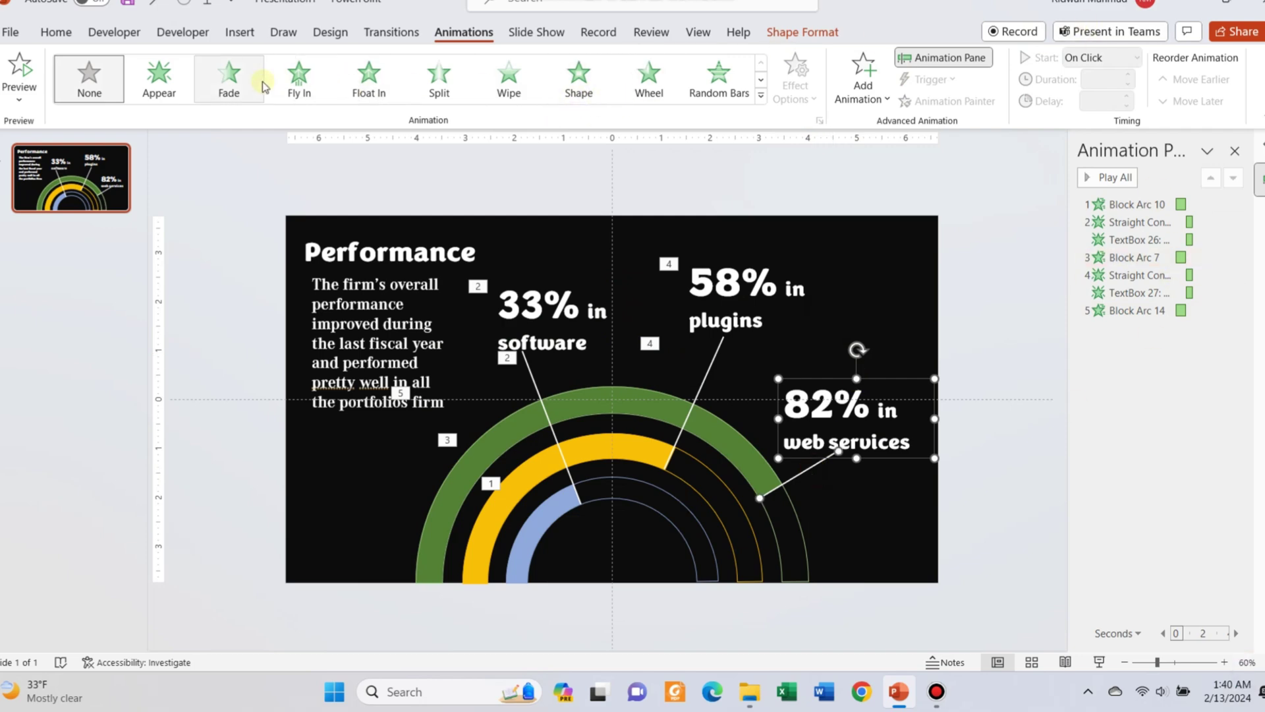
pyautogui.click(229, 80)
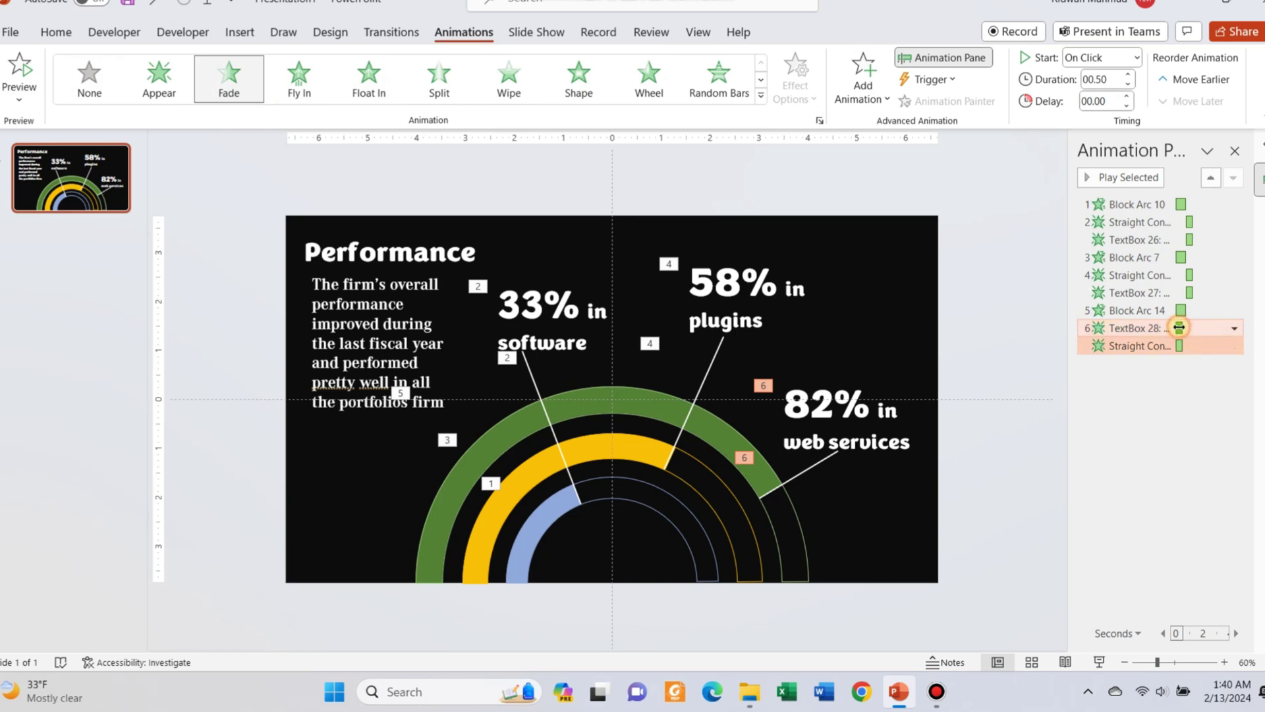
pyautogui.click(1128, 96)
# Step: Set the 33% and 58% line animations to start With Previous
pyautogui.click(1189, 224)
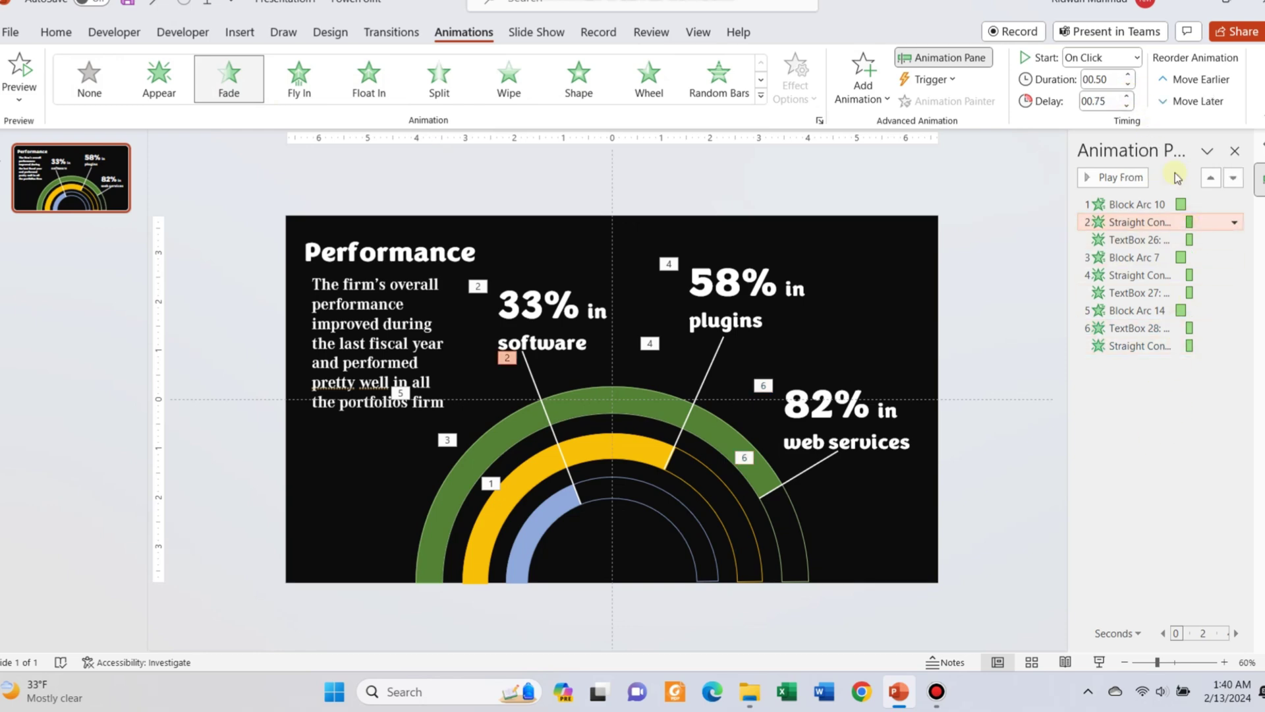
pyautogui.click(1120, 58)
pyautogui.click(1102, 96)
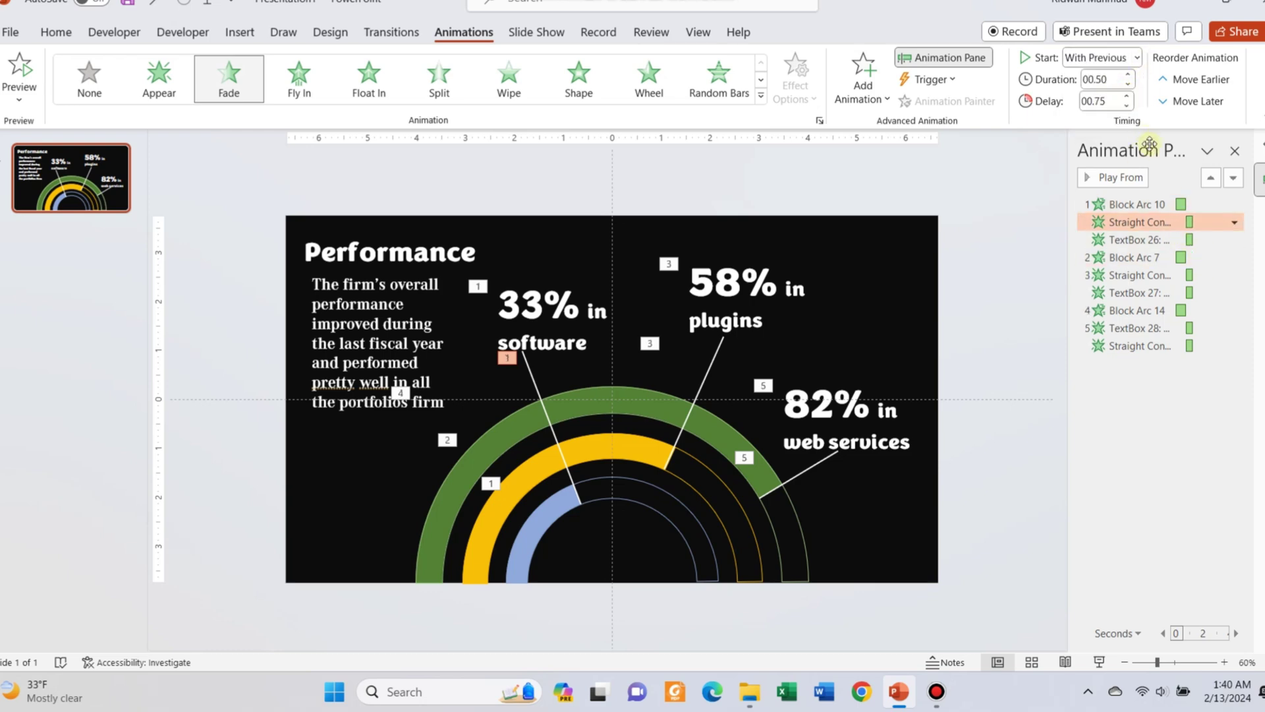
pyautogui.click(1189, 239)
pyautogui.click(1189, 275)
pyautogui.click(1120, 58)
pyautogui.click(1120, 100)
pyautogui.click(1128, 97)
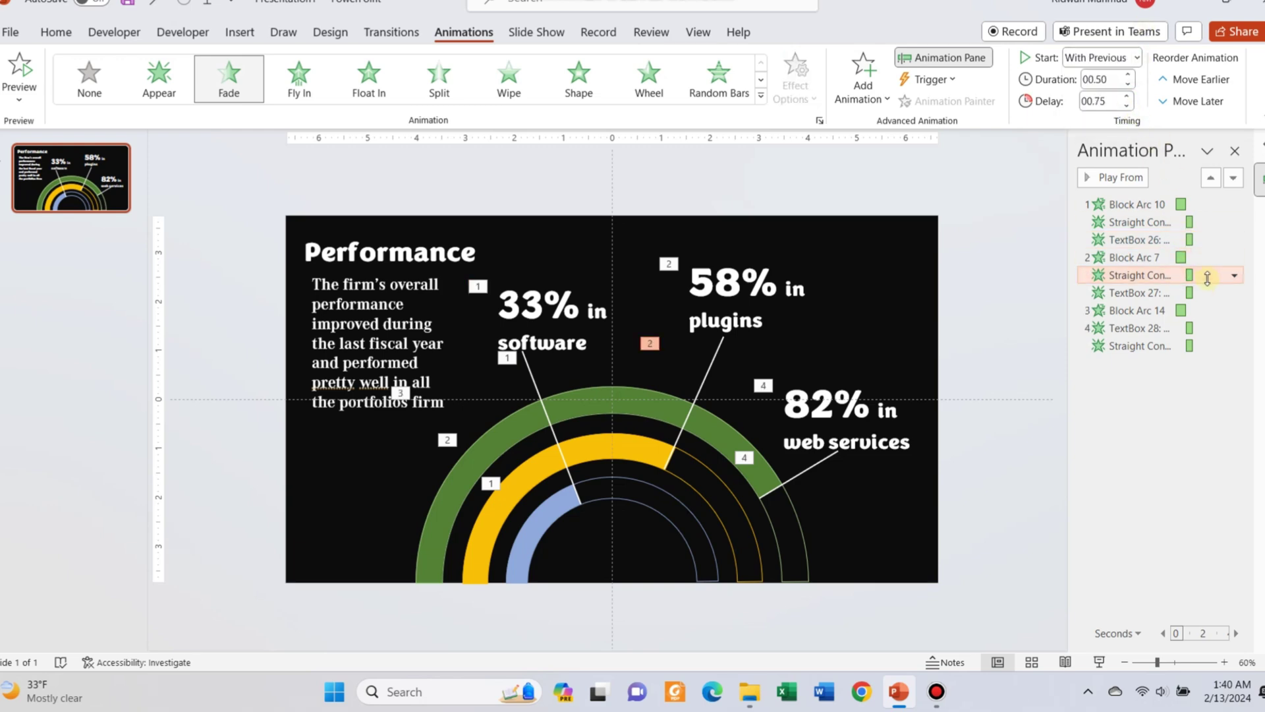
# Step: Set the 82% label animation to start With Previous alongside the green arc
pyautogui.click(1190, 292)
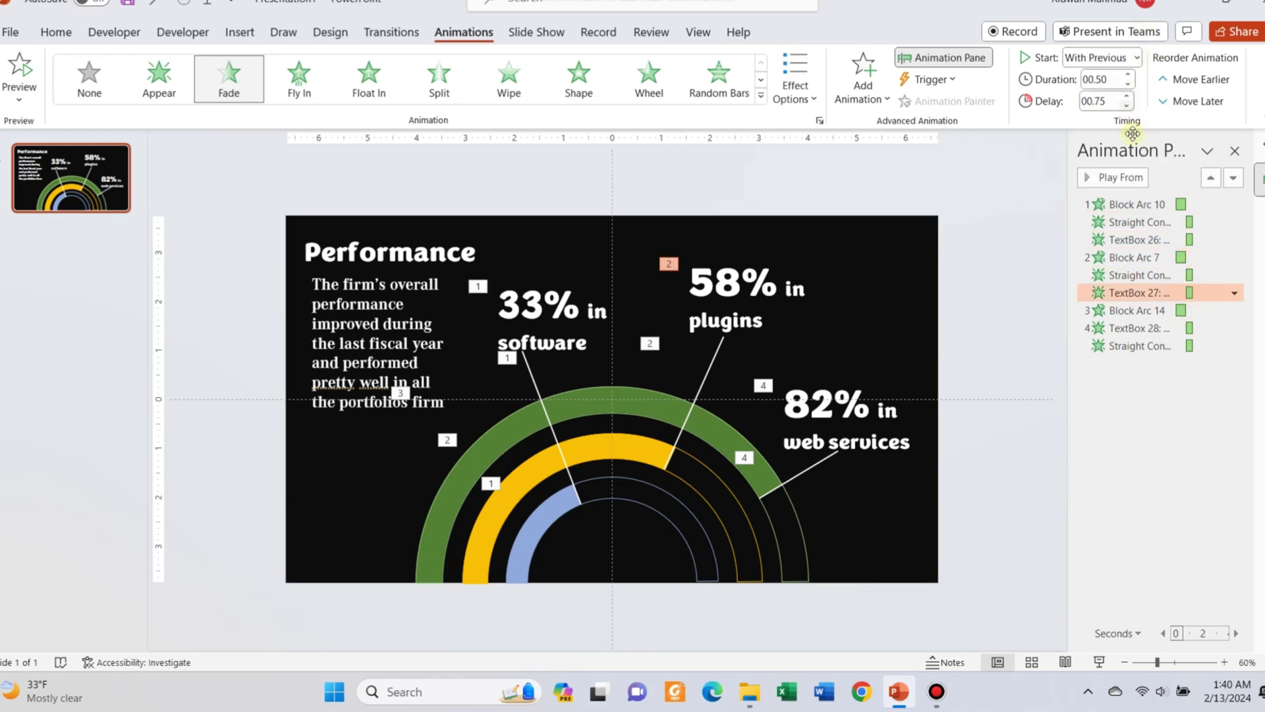
pyautogui.click(1190, 329)
pyautogui.click(1102, 58)
pyautogui.click(1120, 101)
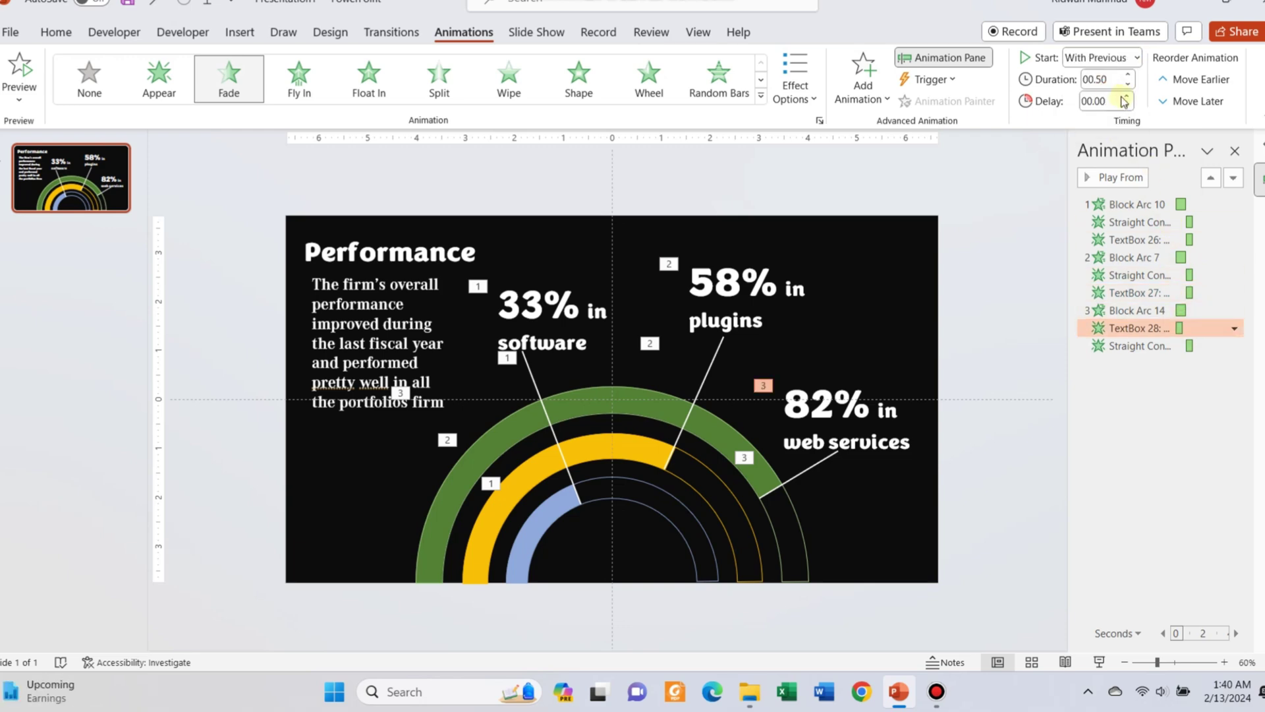
pyautogui.click(1192, 346)
pyautogui.click(1223, 421)
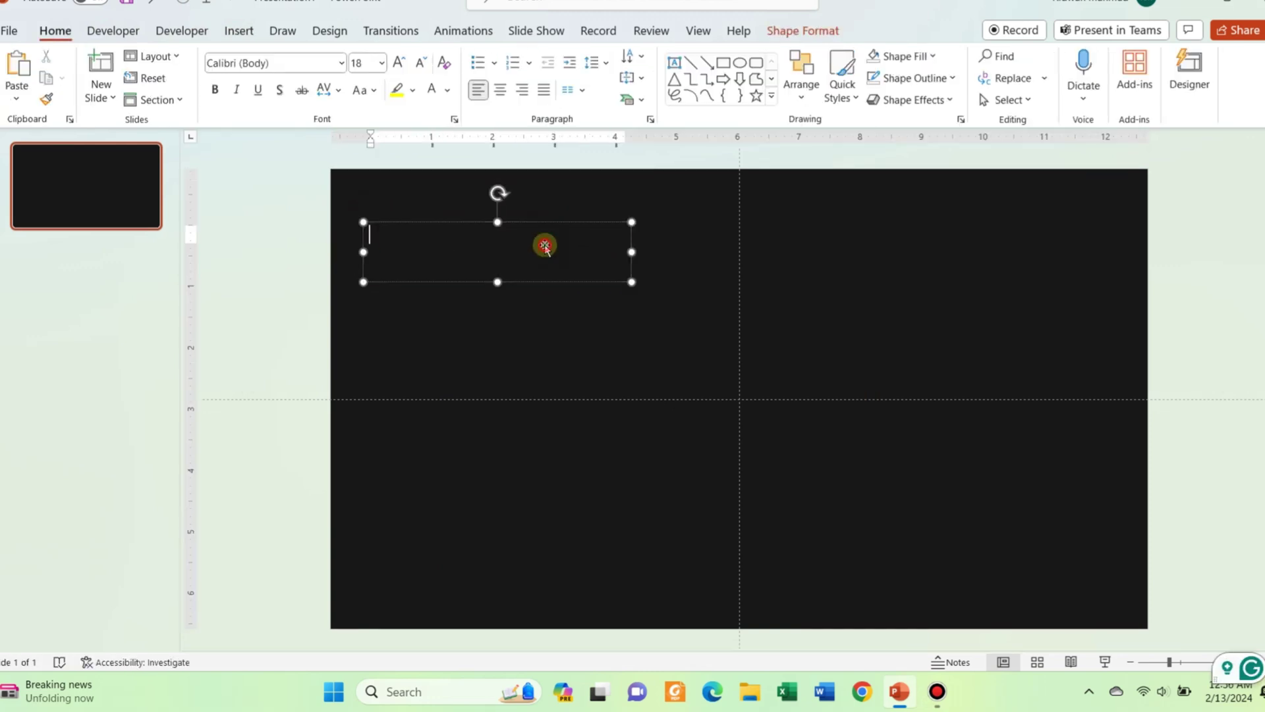
# Step: Type 'Services' into the new text box
pyautogui.write('Services')
# Step: Format the Services heading as white 44 pt Comic Sans MS and nudge it into place
pyautogui.hotkey('ctrl', 'a')
pyautogui.click(264, 62)
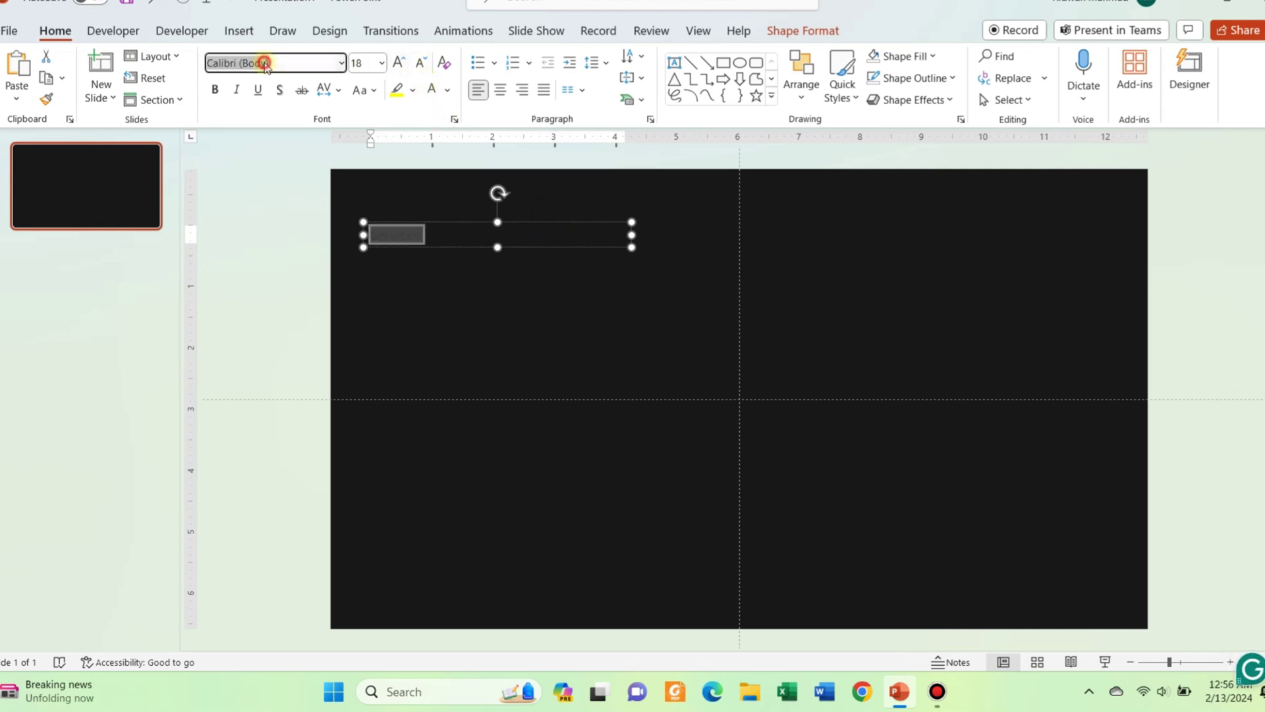
pyautogui.press('Return')
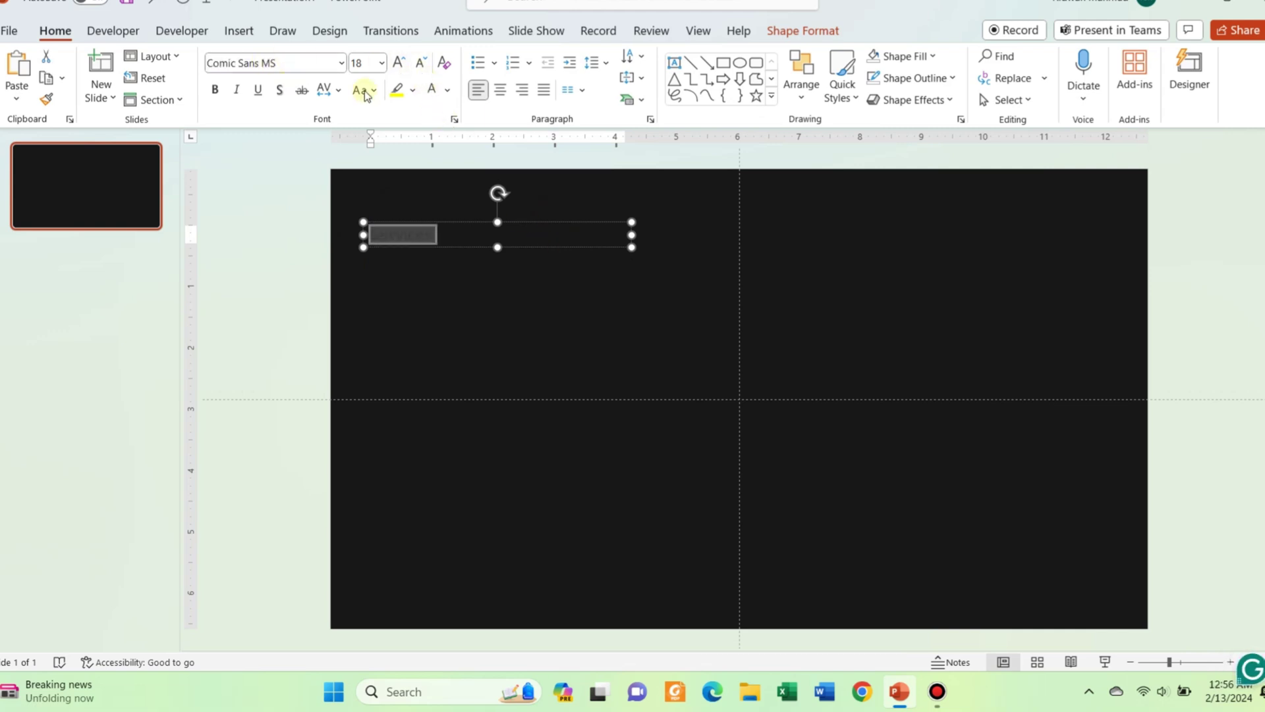
pyautogui.click(455, 90)
pyautogui.click(431, 132)
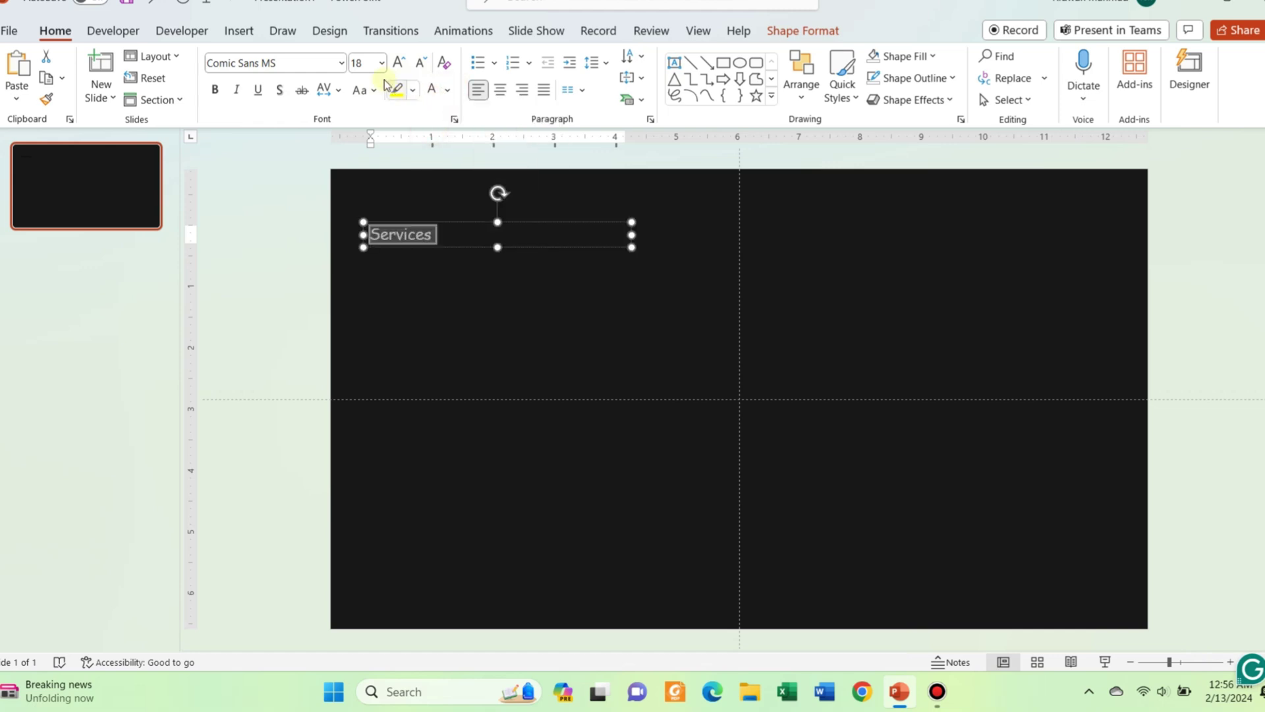
pyautogui.write('44')
pyautogui.press('Return')
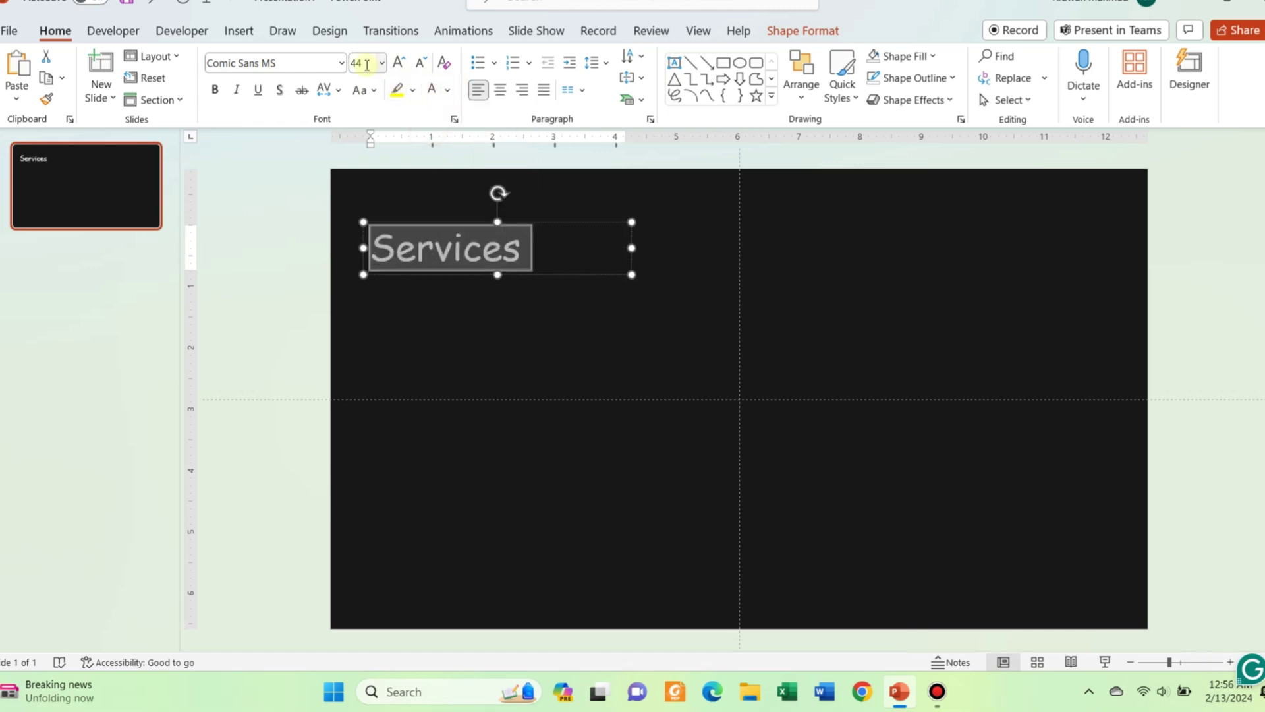
pyautogui.moveTo(518, 219); pyautogui.dragTo(528, 217)
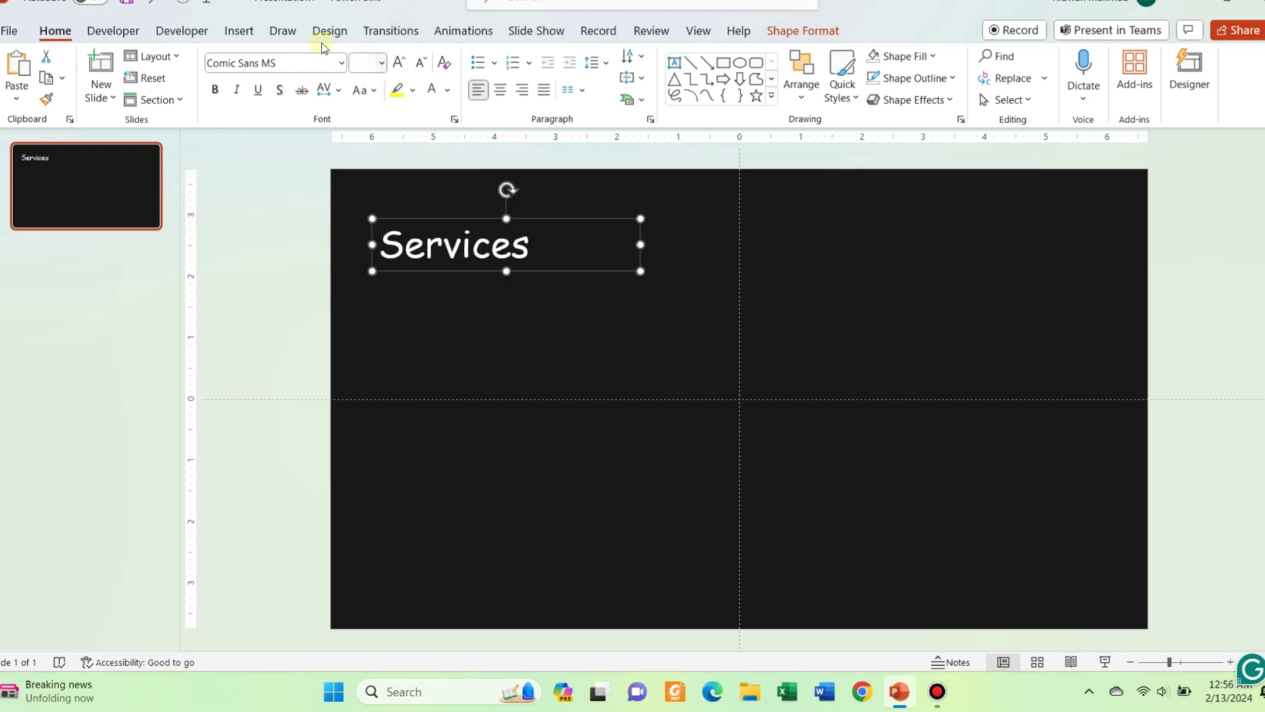
# Step: Draw a yellow pen underline beneath Services, redrawing it once
pyautogui.click(284, 31)
pyautogui.click(186, 74)
pyautogui.click(197, 87)
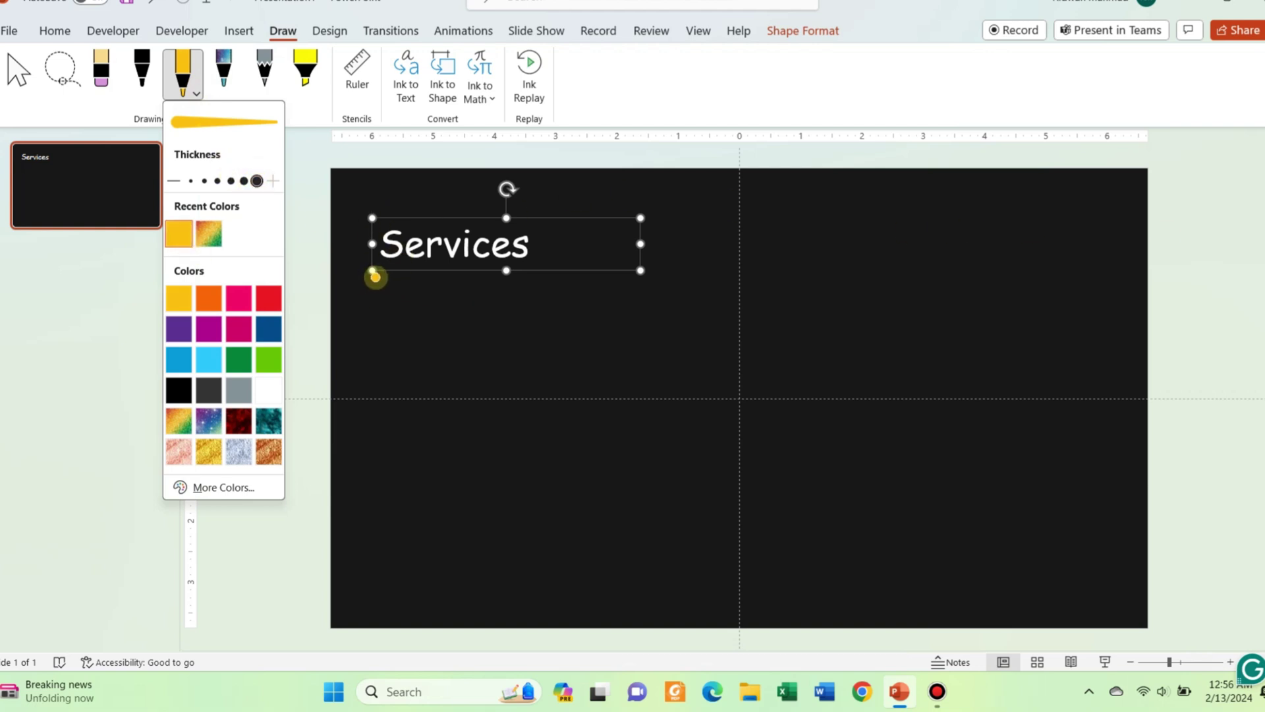
pyautogui.moveTo(375, 276); pyautogui.dragTo(573, 262)
pyautogui.hotkey('ctrl', 'z')
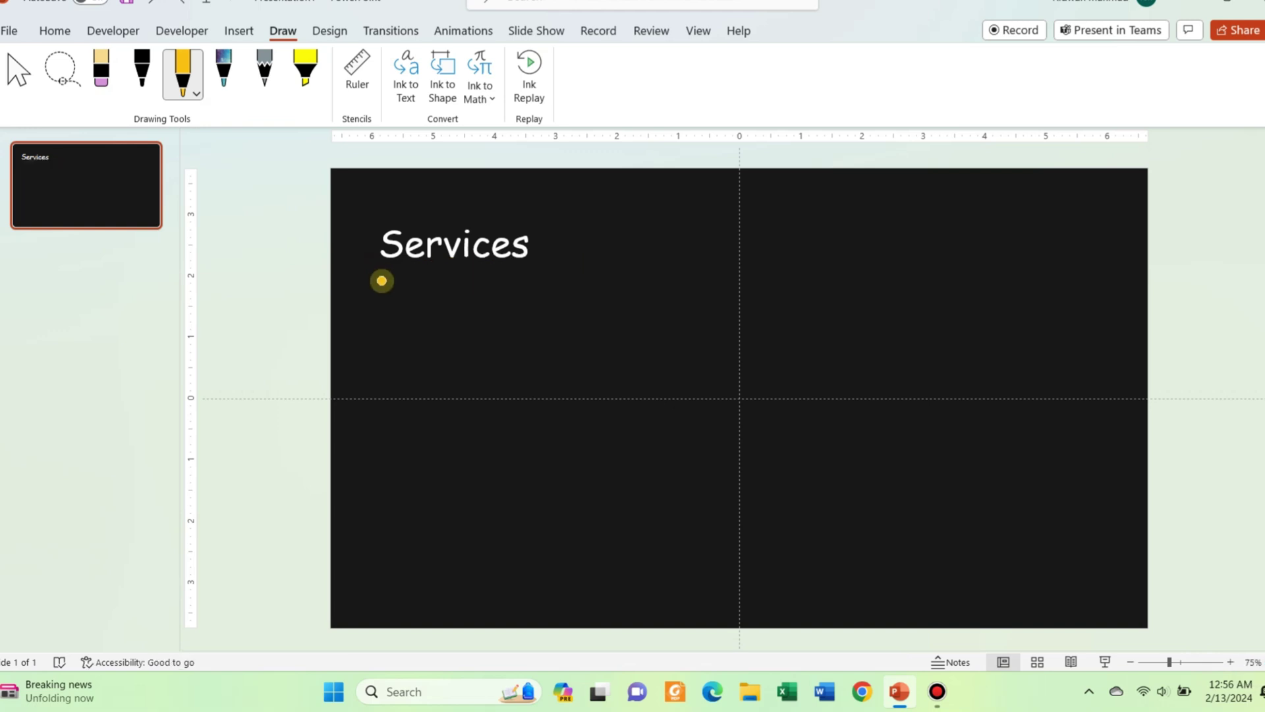
pyautogui.moveTo(376, 280); pyautogui.dragTo(581, 262)
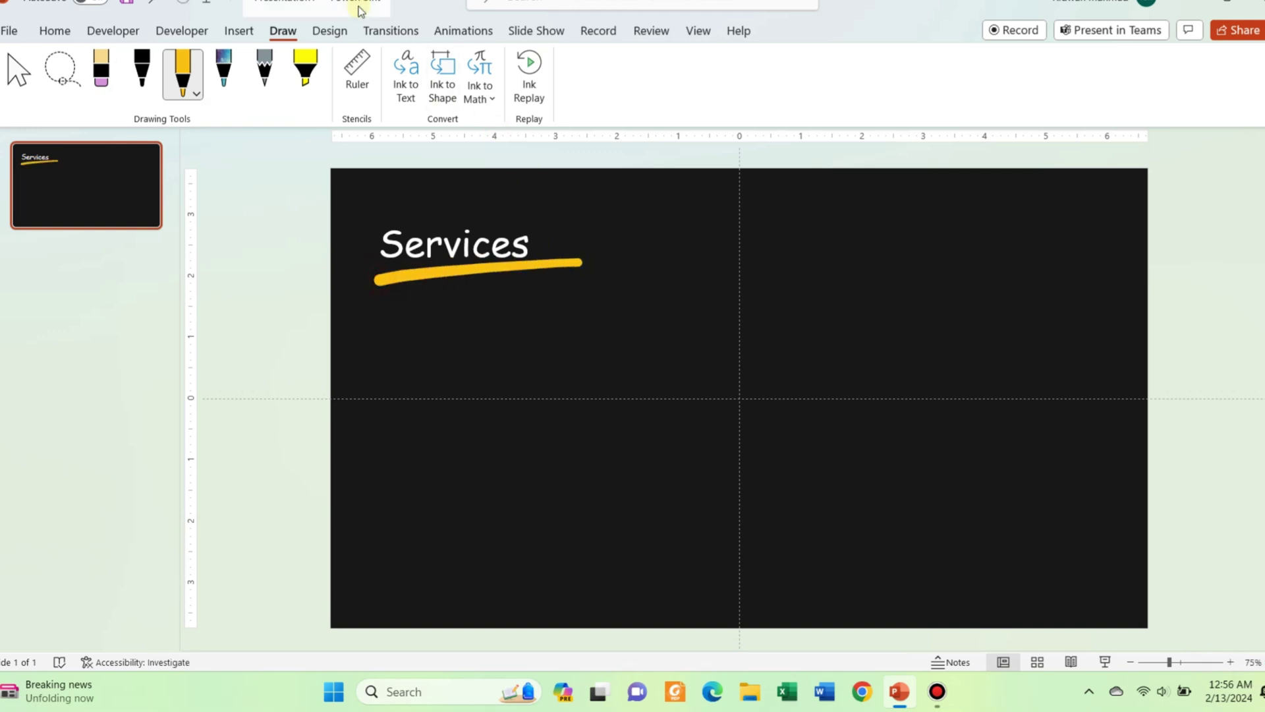
# Step: Draw a rectangle band across the top of the slide and set its outline
pyautogui.click(239, 30)
pyautogui.click(761, 66)
pyautogui.click(316, 73)
pyautogui.click(344, 148)
pyautogui.moveTo(331, 166)
pyautogui.mouseDown()
pyautogui.moveTo(536, 291)
pyautogui.moveTo(1147, 286)
pyautogui.mouseUp()
pyautogui.click(460, 77)
pyautogui.click(460, 266)
# Step: Fill the rectangle with the slide's black via the eyedropper and send it to back
pyautogui.click(441, 58)
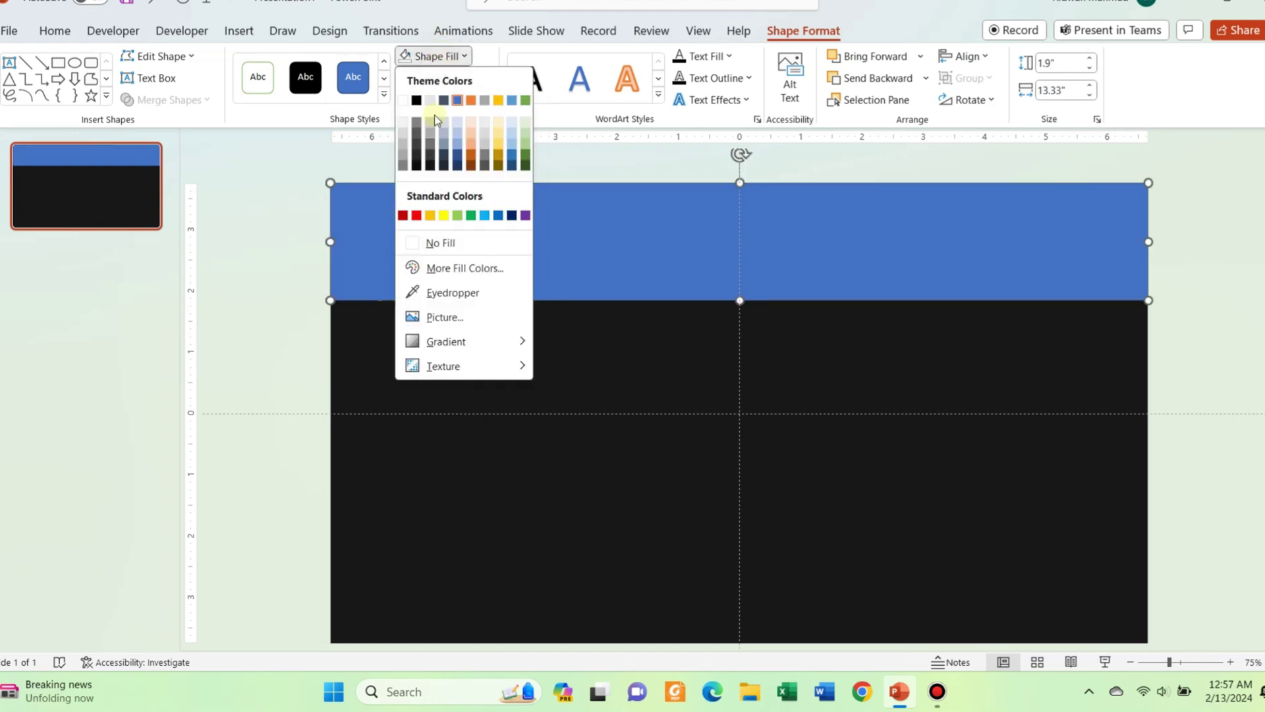
pyautogui.click(461, 293)
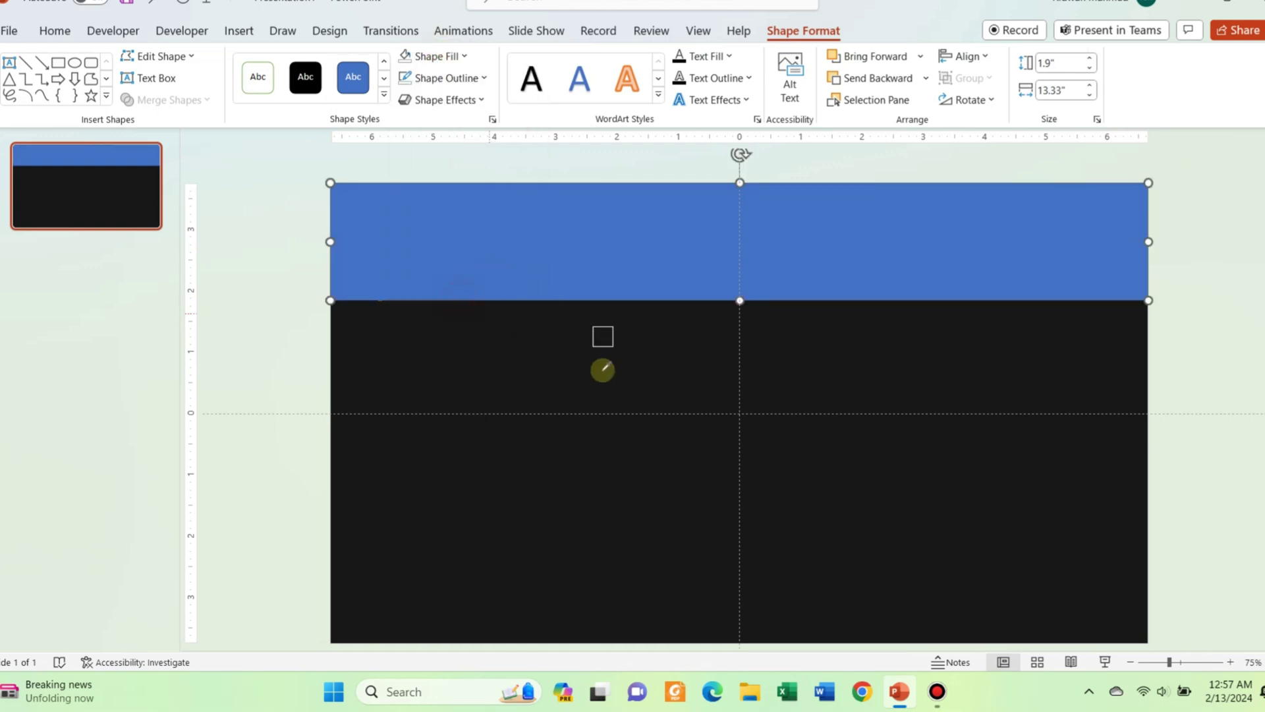
pyautogui.click(626, 344)
pyautogui.rightClick(493, 264)
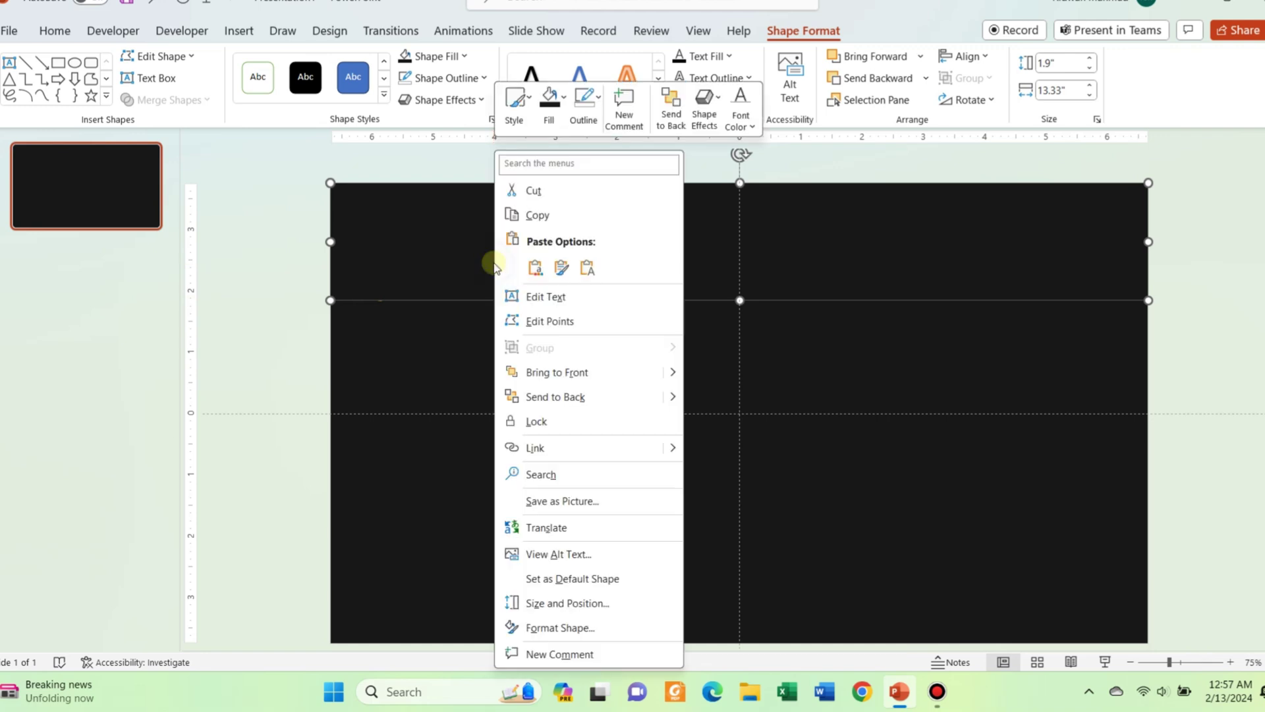
pyautogui.click(563, 395)
pyautogui.click(1192, 283)
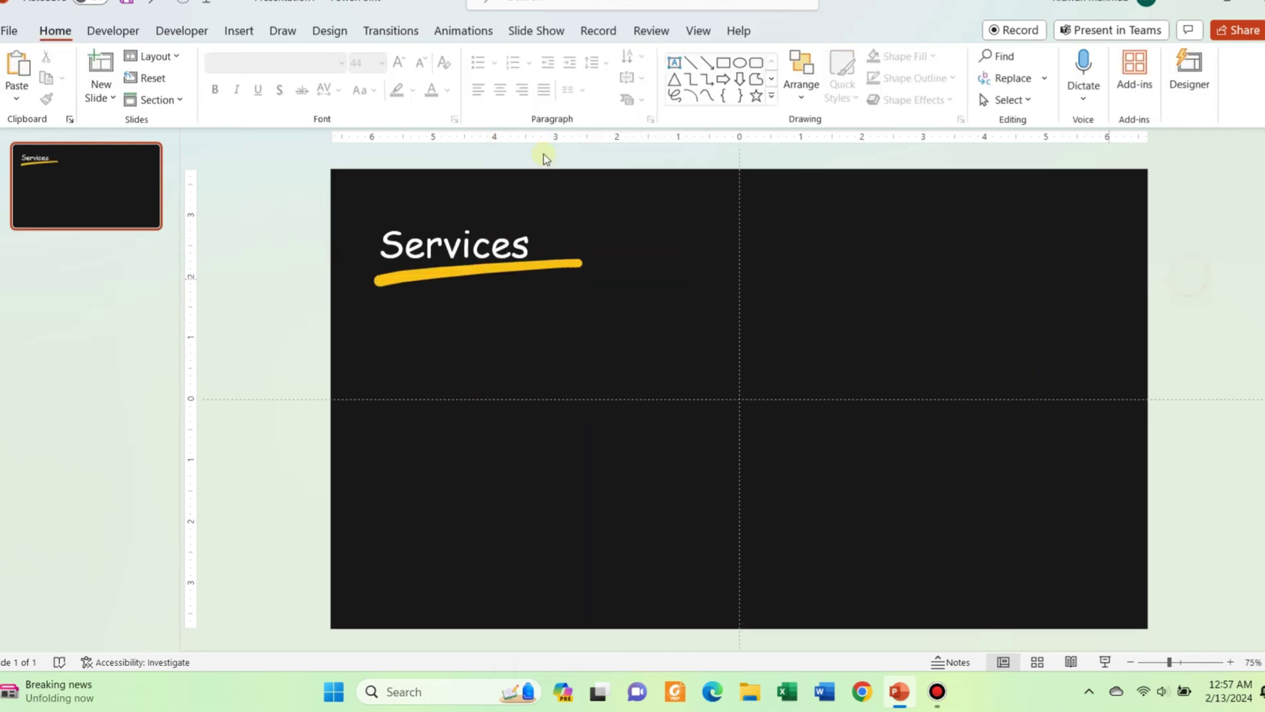
# Step: Draw a text box below Services and set its bulleted Lorem ipsum text to Comic Sans MS
pyautogui.click(238, 31)
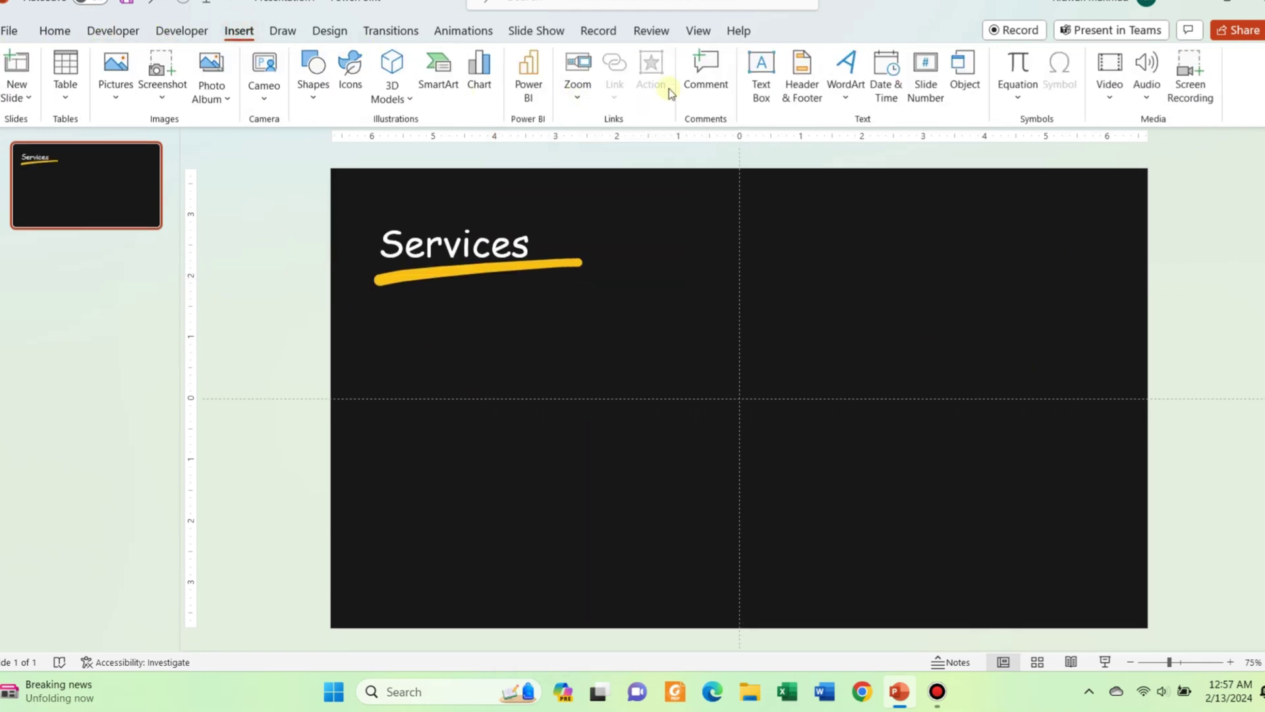
pyautogui.click(762, 77)
pyautogui.moveTo(381, 293); pyautogui.dragTo(575, 561)
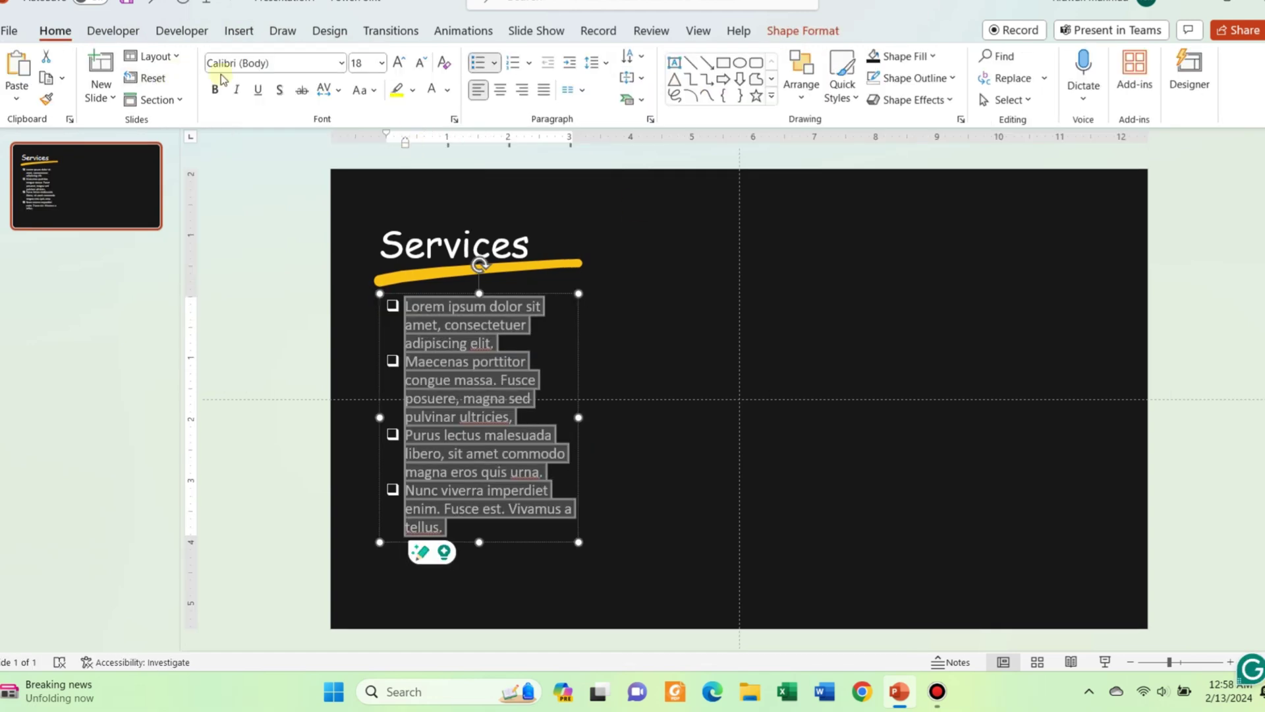
pyautogui.click(253, 62)
pyautogui.press('Return')
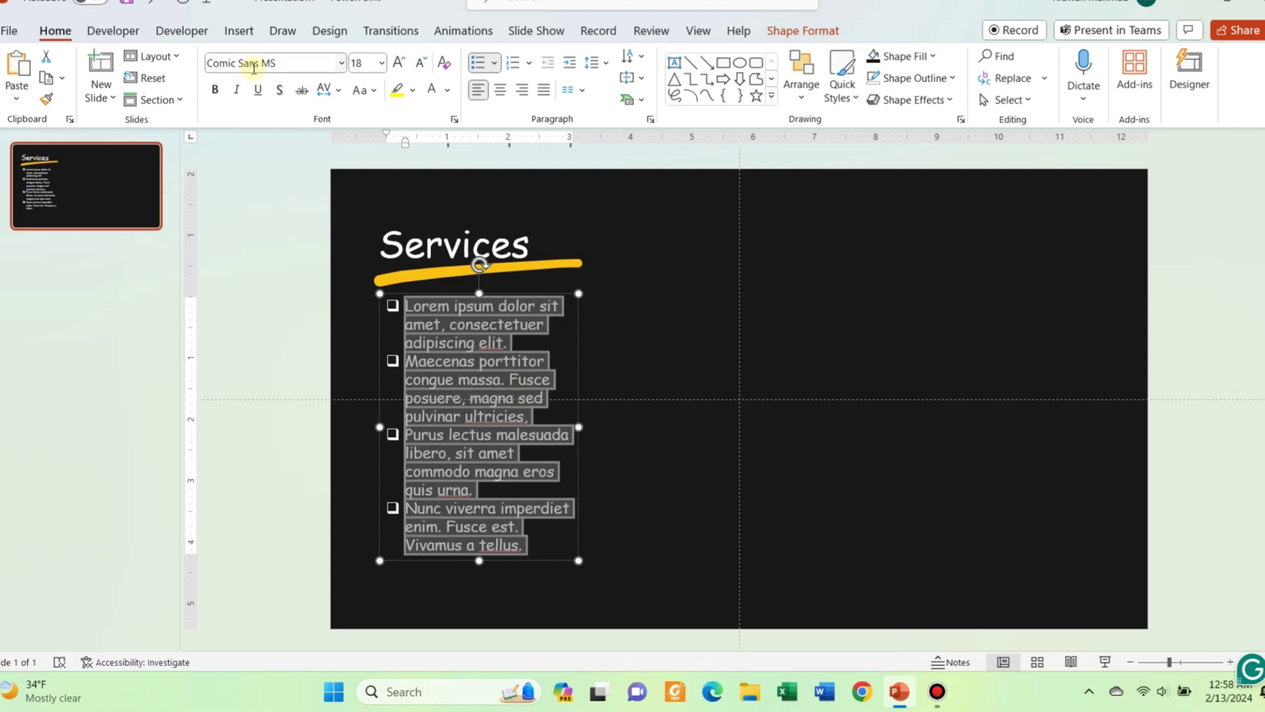
pyautogui.click(439, 220)
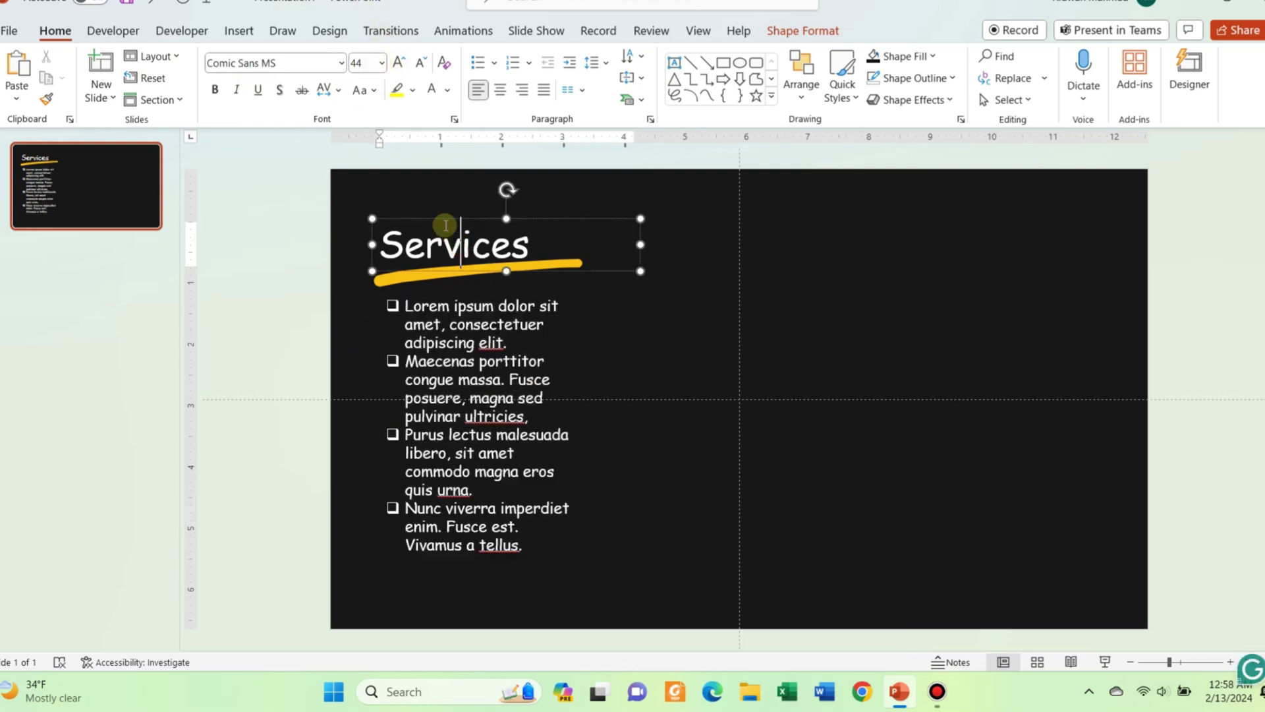
# Step: Give the Services heading a Wipe entrance from the left
pyautogui.click(465, 31)
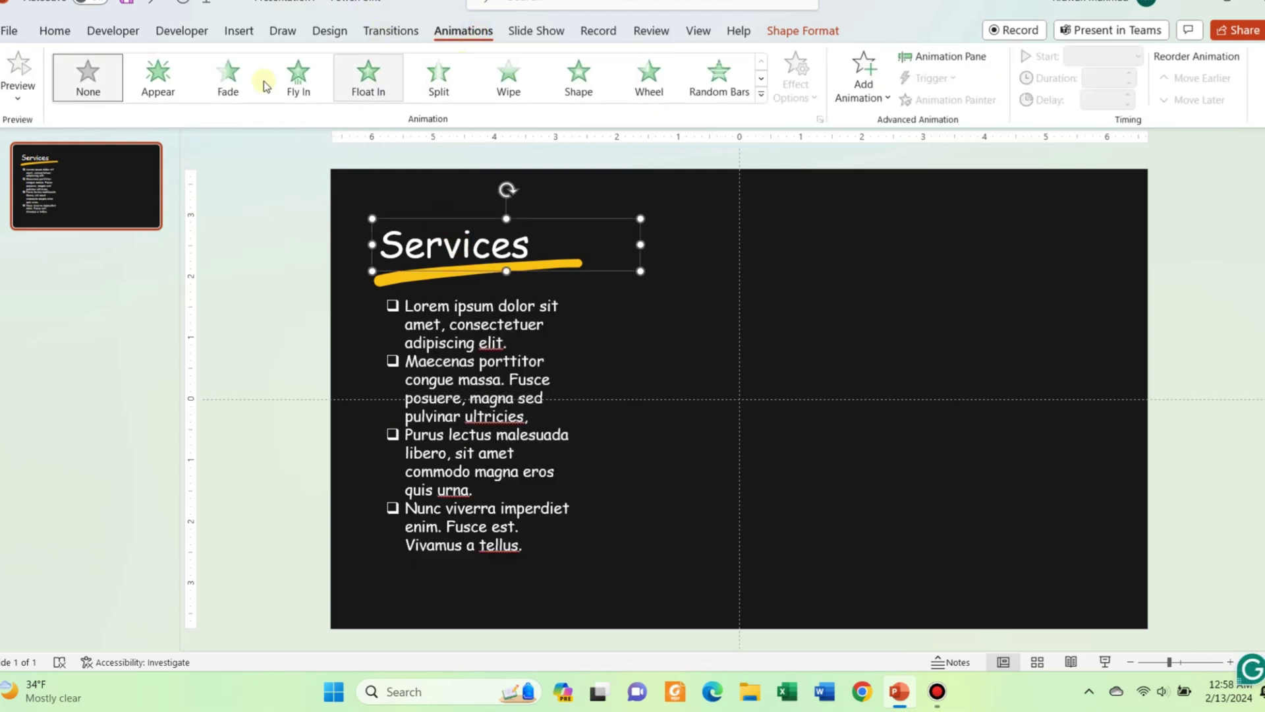
pyautogui.click(755, 106)
pyautogui.click(438, 177)
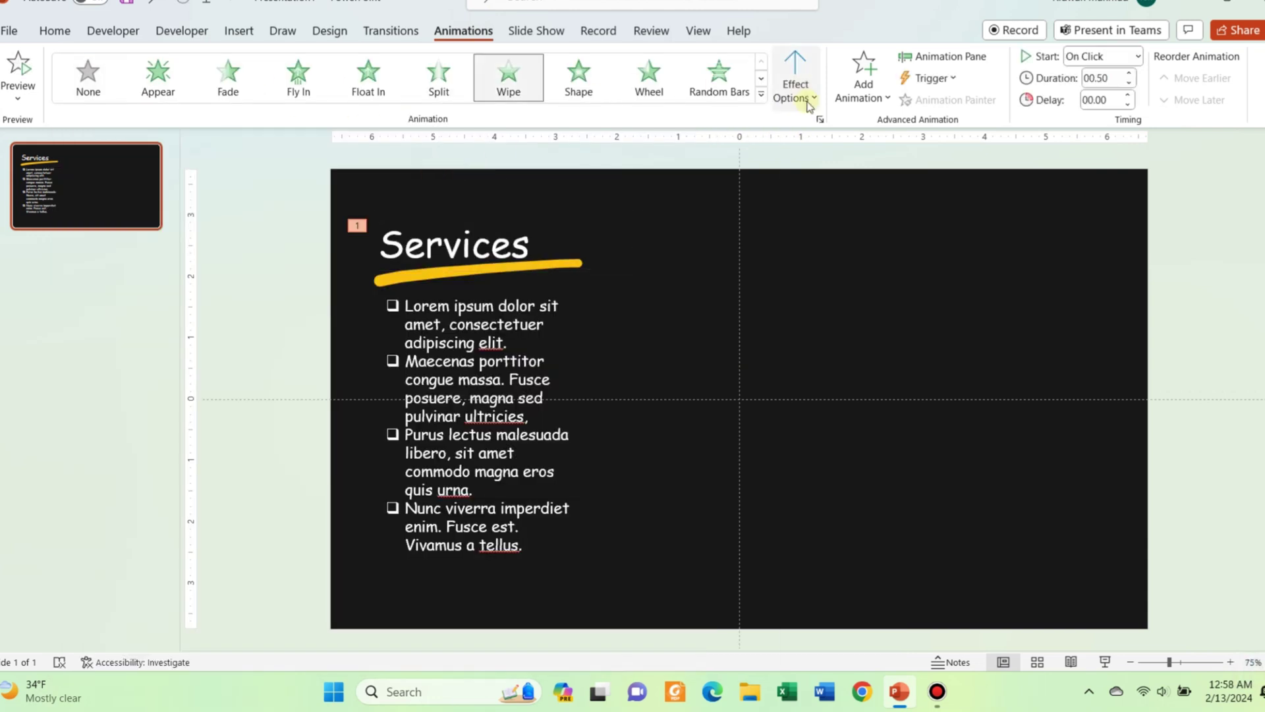
pyautogui.click(795, 80)
pyautogui.click(833, 200)
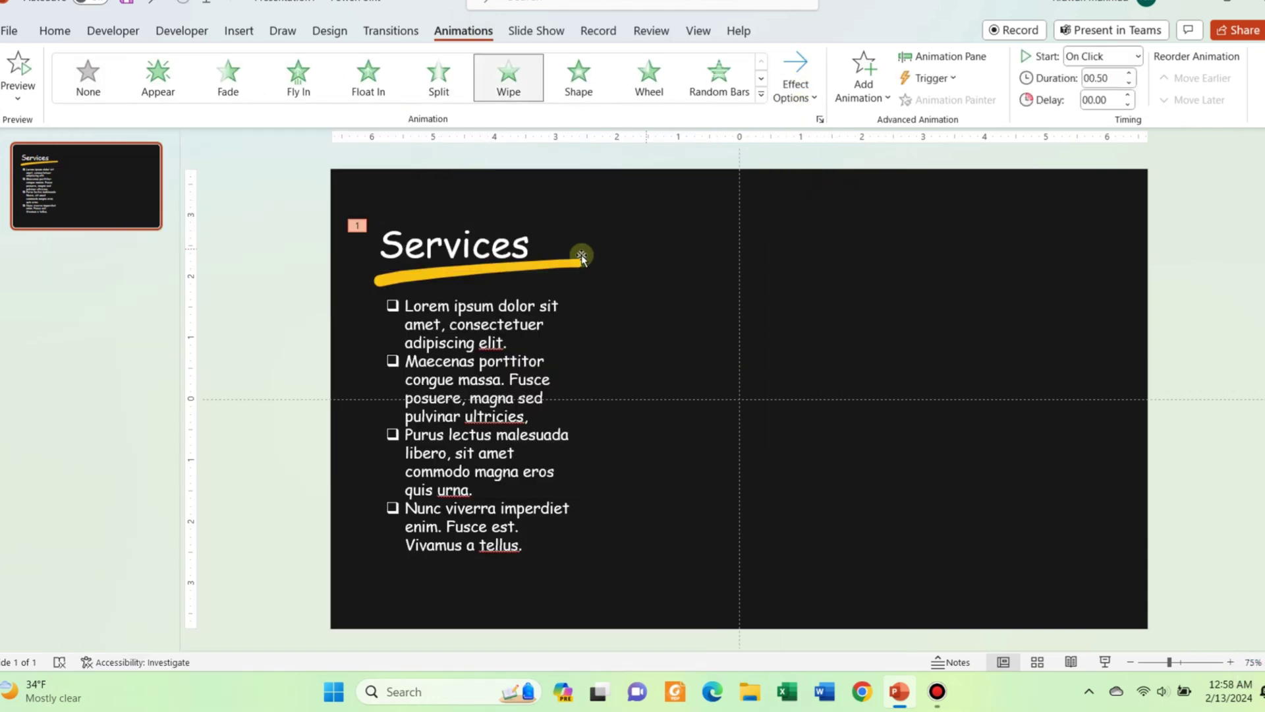
# Step: Apply the Replay animation to the yellow ink underline, then zoom the slide view out
pyautogui.click(437, 277)
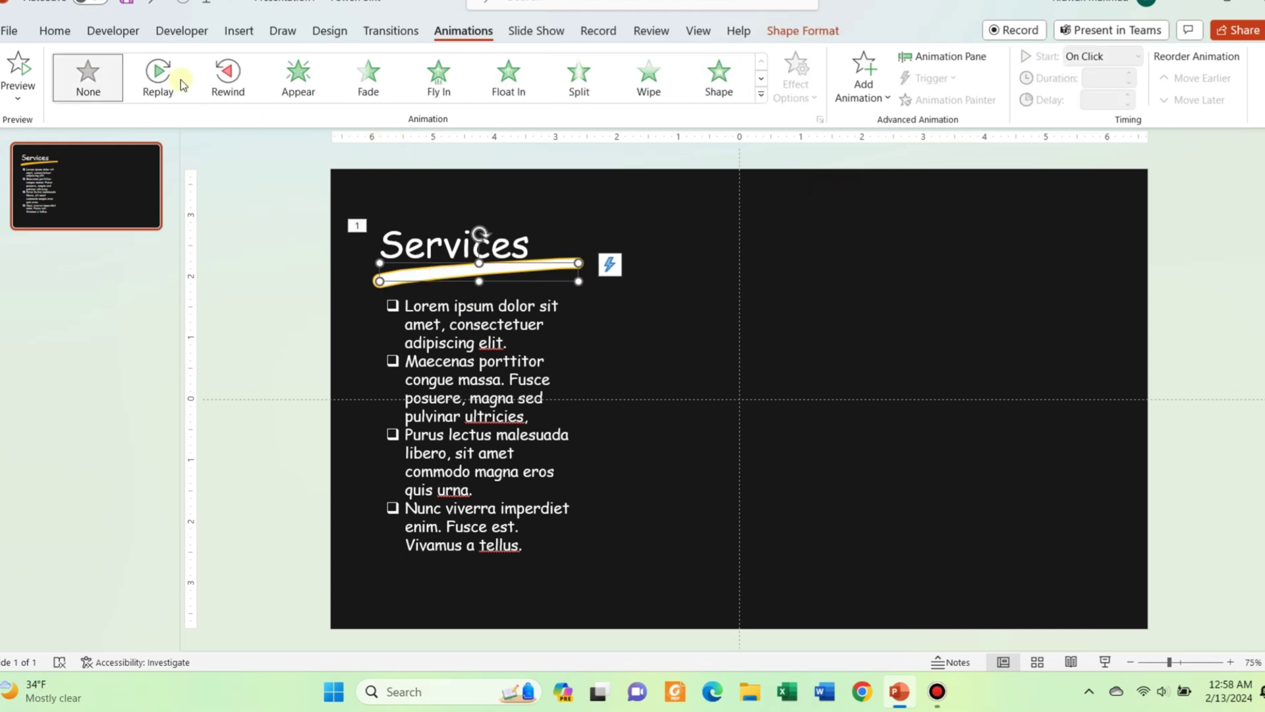
pyautogui.click(158, 77)
pyautogui.click(405, 302)
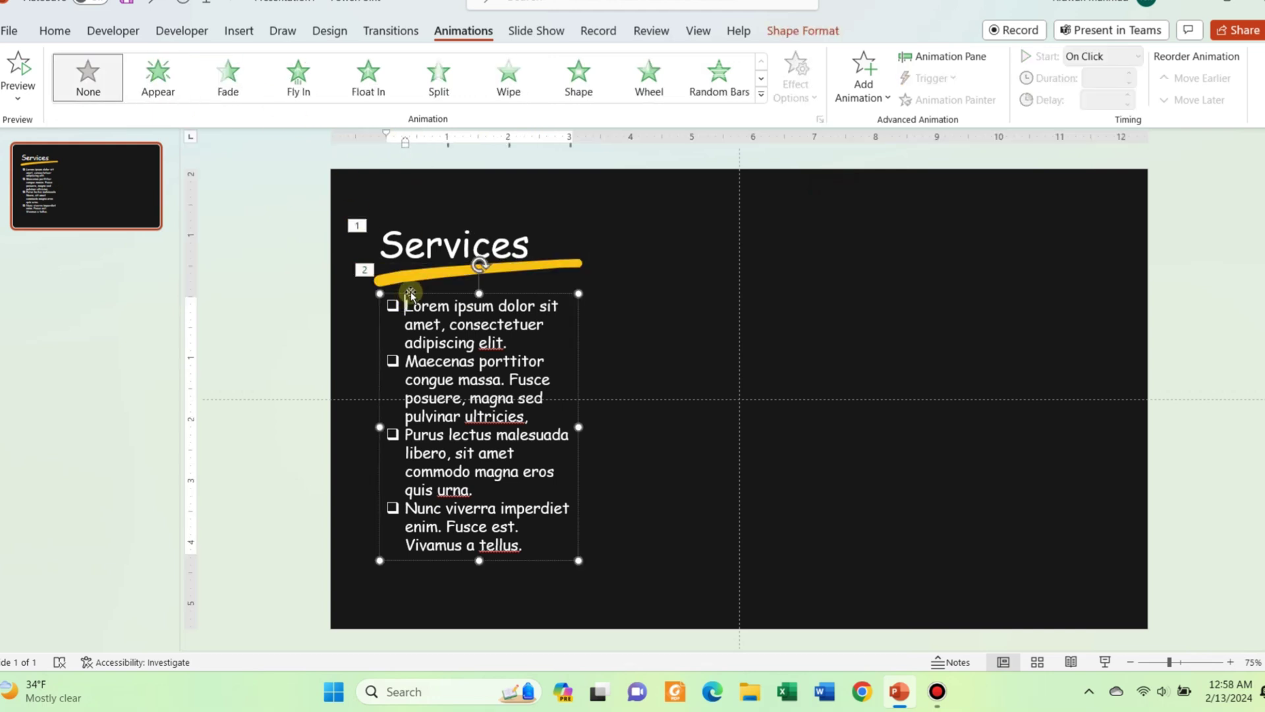
pyautogui.click(1131, 663)
pyautogui.click(1131, 663)
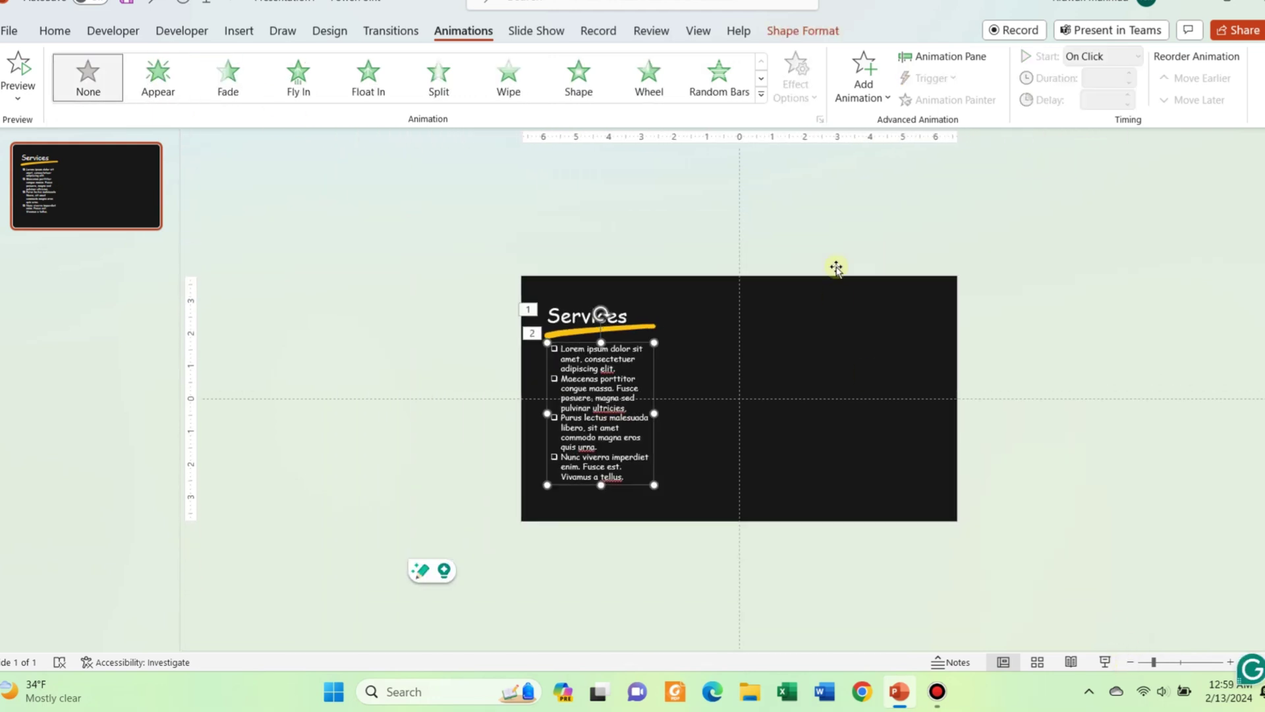
pyautogui.click(635, 345)
# Step: Apply the Down motion path to the bulleted Lorem ipsum text box
pyautogui.click(761, 94)
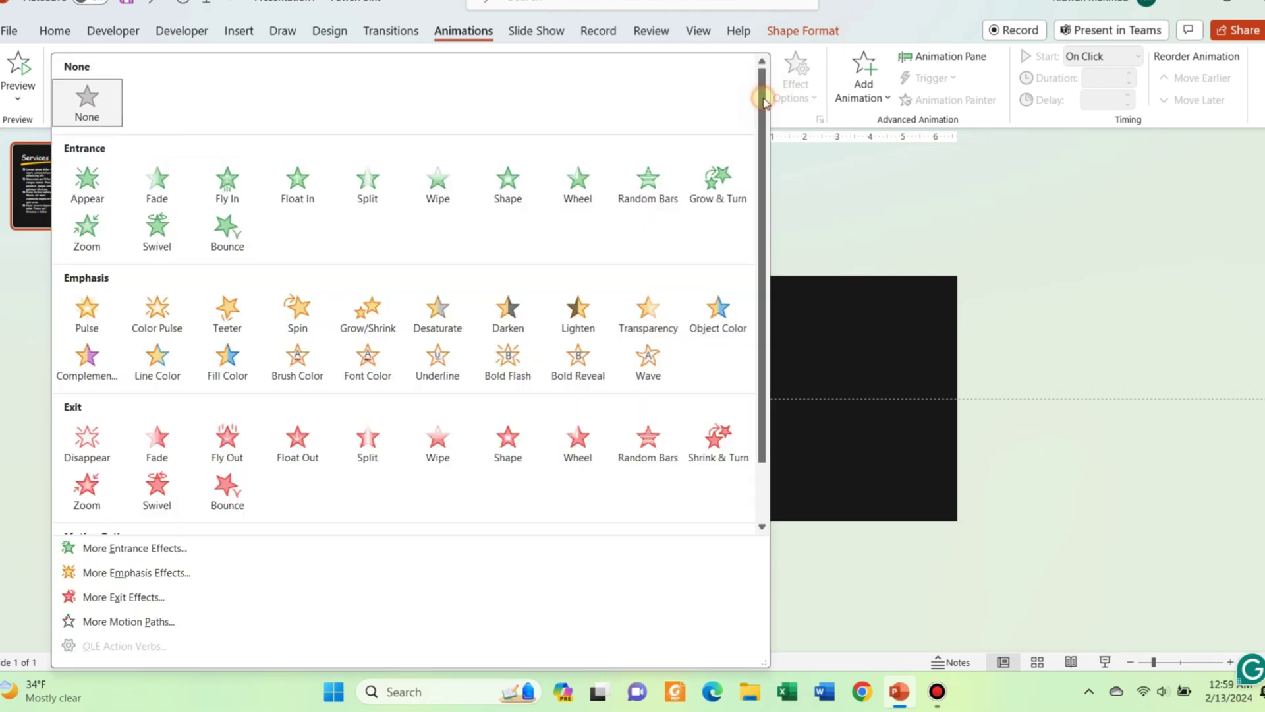
pyautogui.scroll(-1, 277, 325)
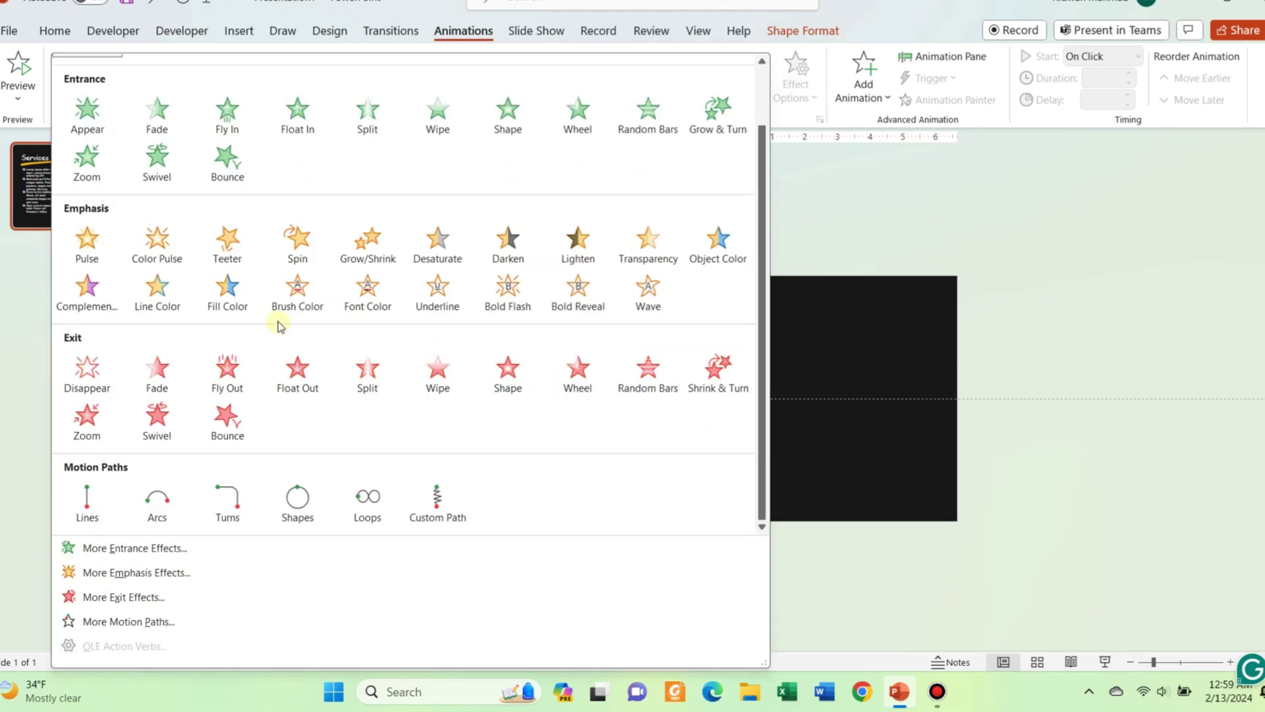
pyautogui.click(159, 620)
pyautogui.scroll(-1, 663, 348)
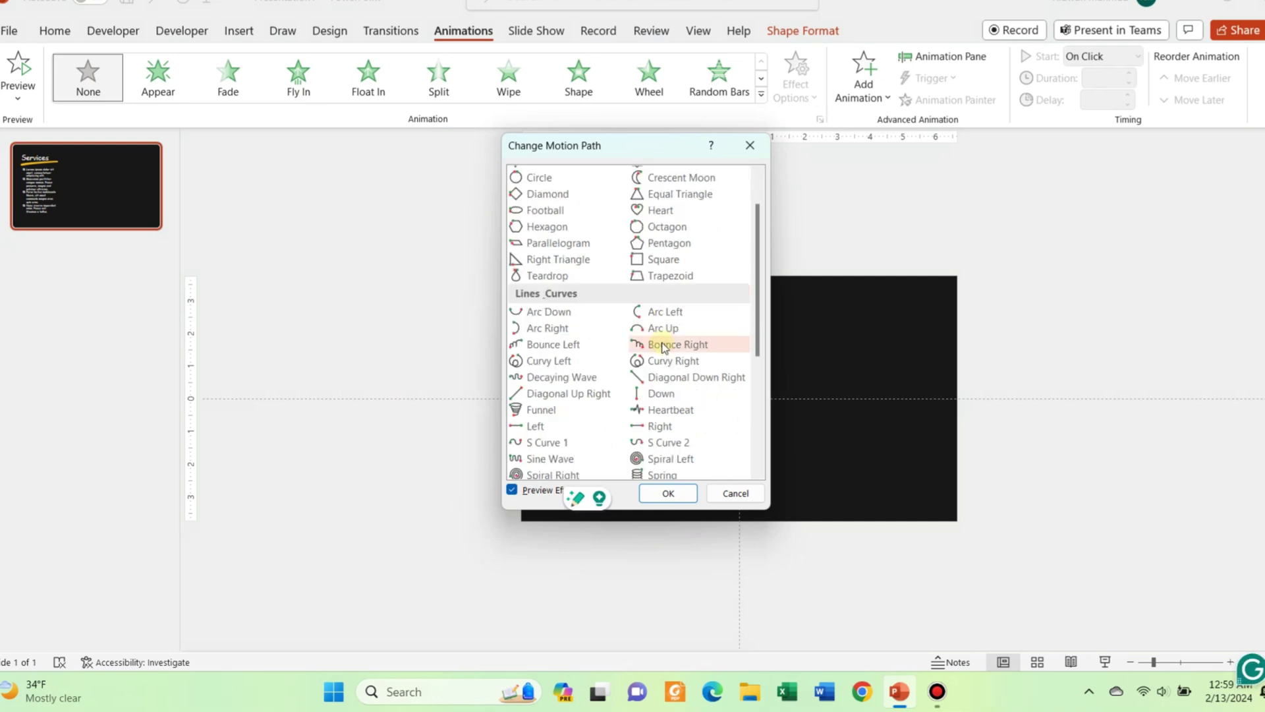
pyautogui.click(661, 394)
pyautogui.click(668, 494)
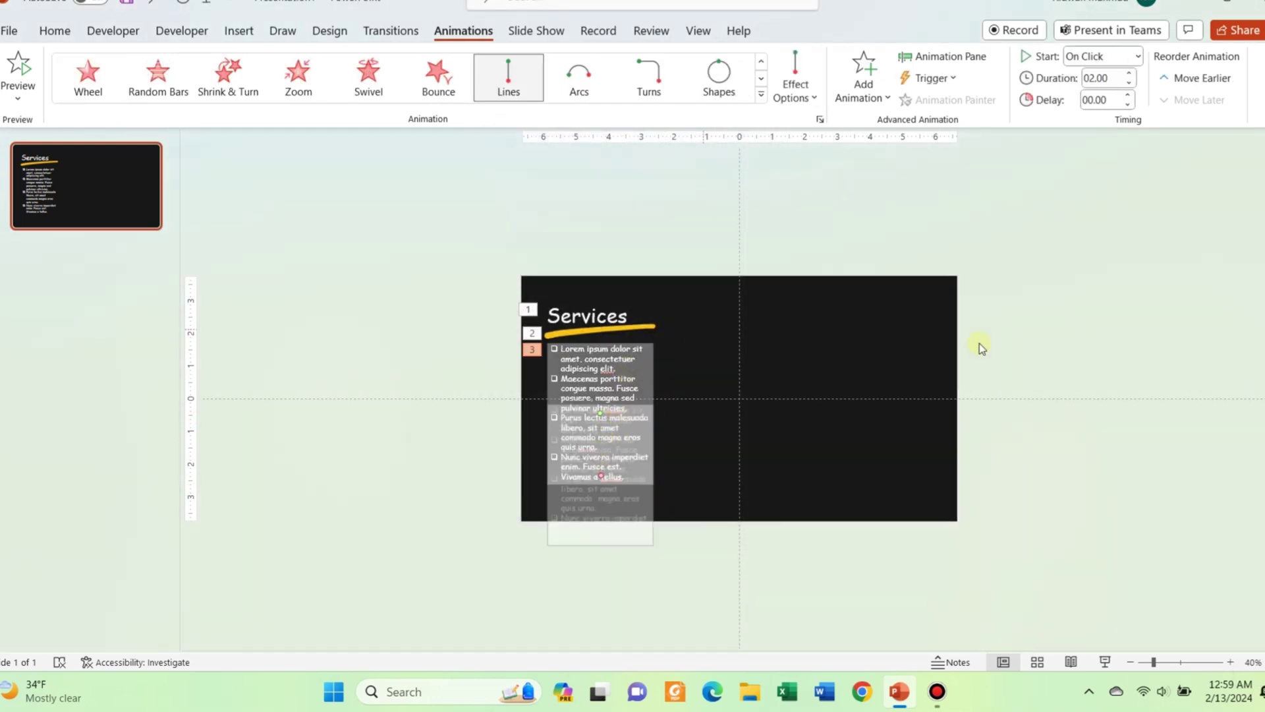
# Step: Move the text box above the slide, send it to back, and end its path below Services
pyautogui.click(600, 342)
pyautogui.moveTo(600, 343); pyautogui.dragTo(602, 158)
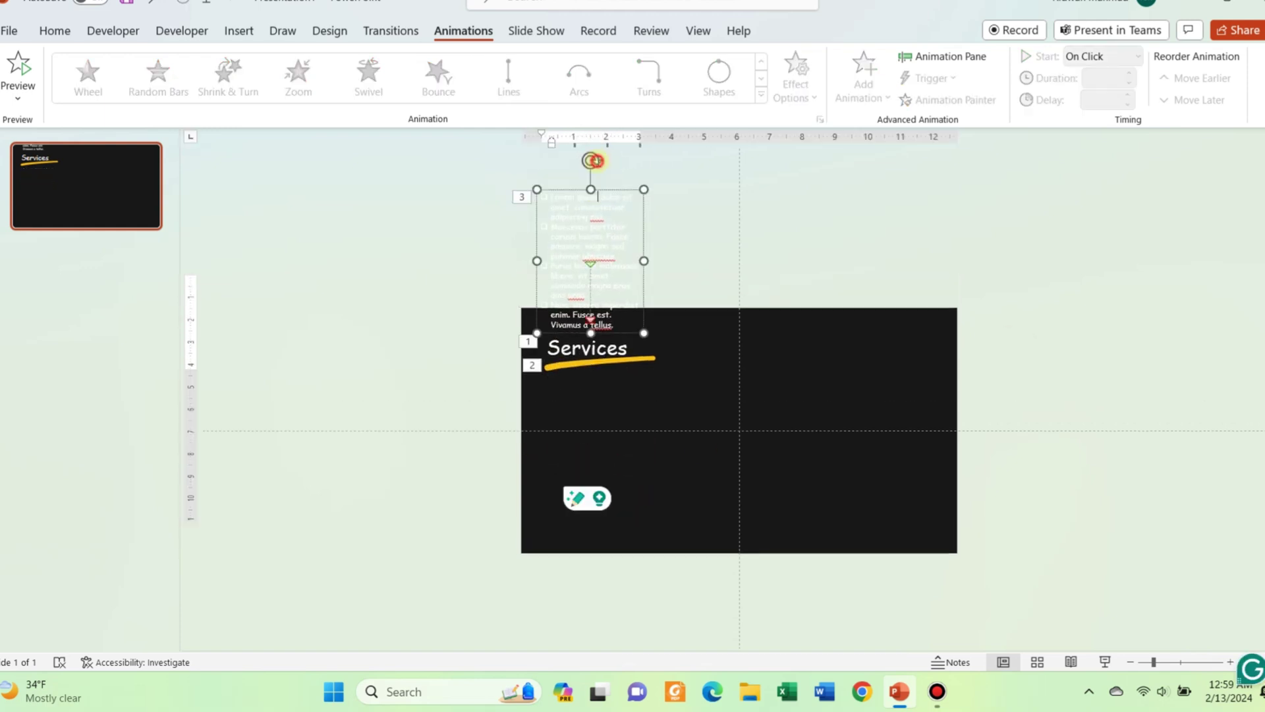
pyautogui.rightClick(604, 191)
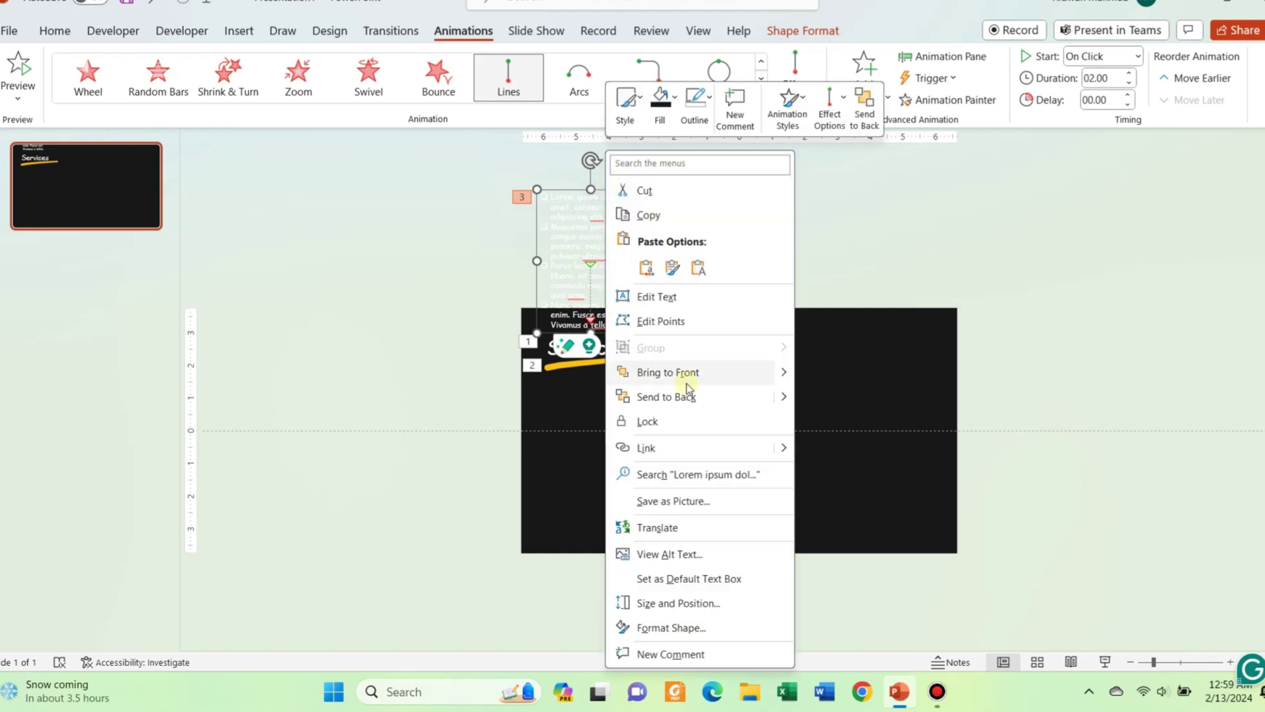
pyautogui.click(679, 398)
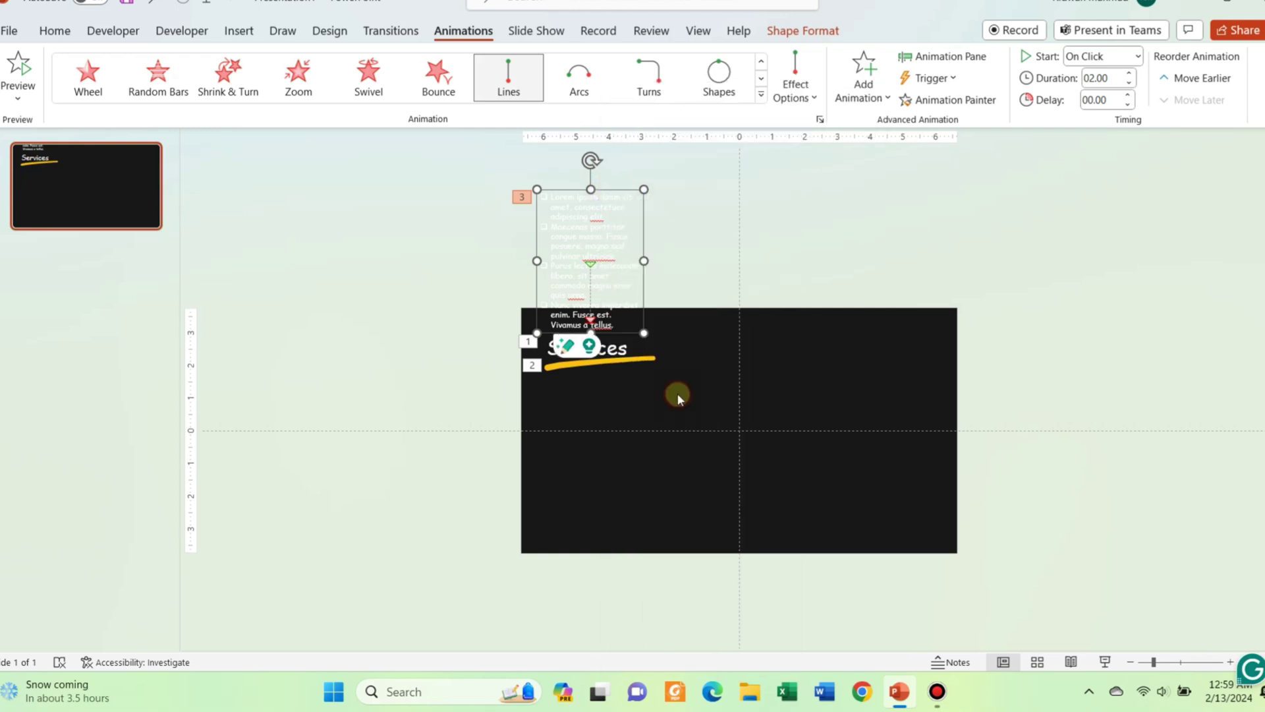
pyautogui.click(590, 321)
pyautogui.moveTo(591, 288); pyautogui.dragTo(603, 417)
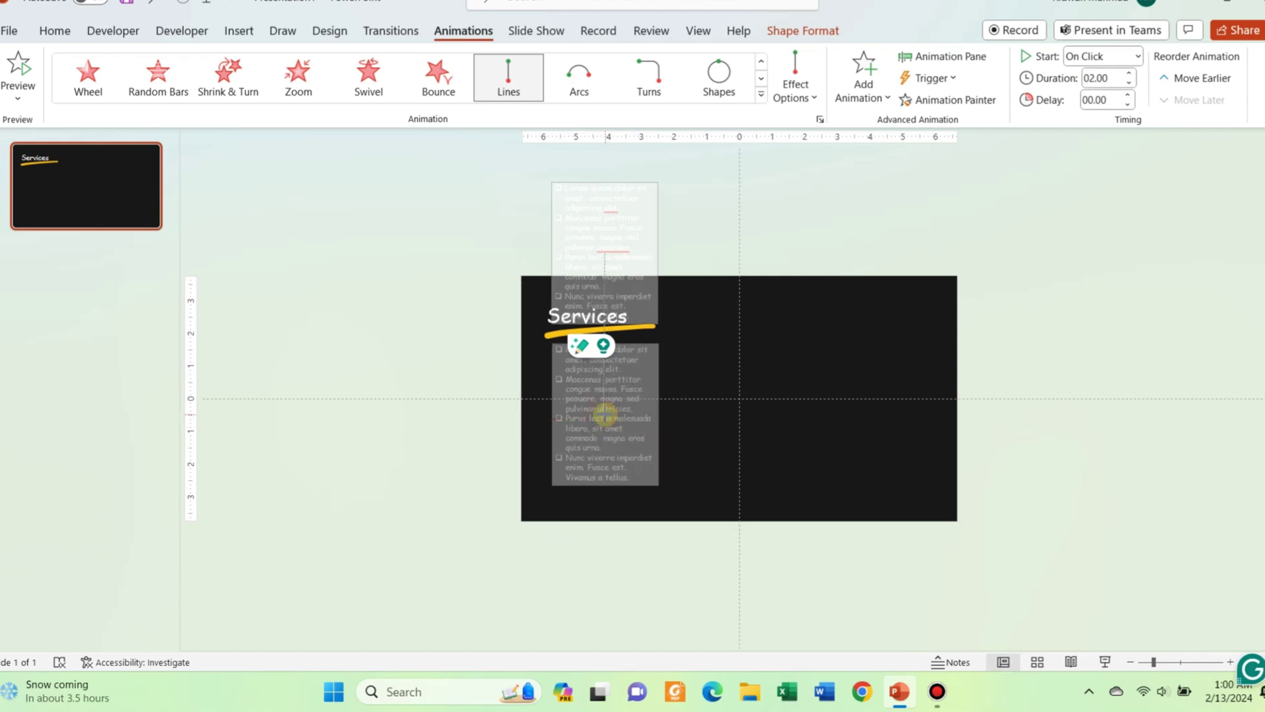
# Step: Set the underline's animation to start With Previous, lasting 00.75 with a 00.25 delay
pyautogui.press('Escape')
pyautogui.click(965, 61)
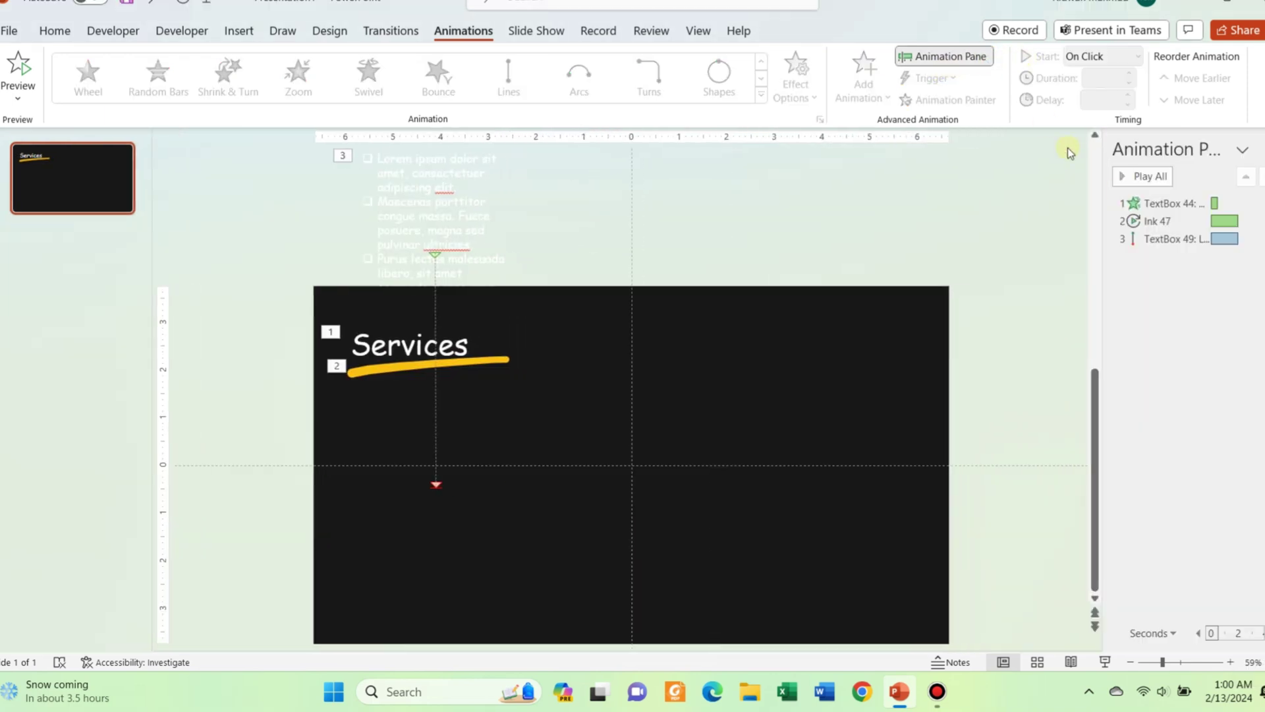
pyautogui.click(1213, 204)
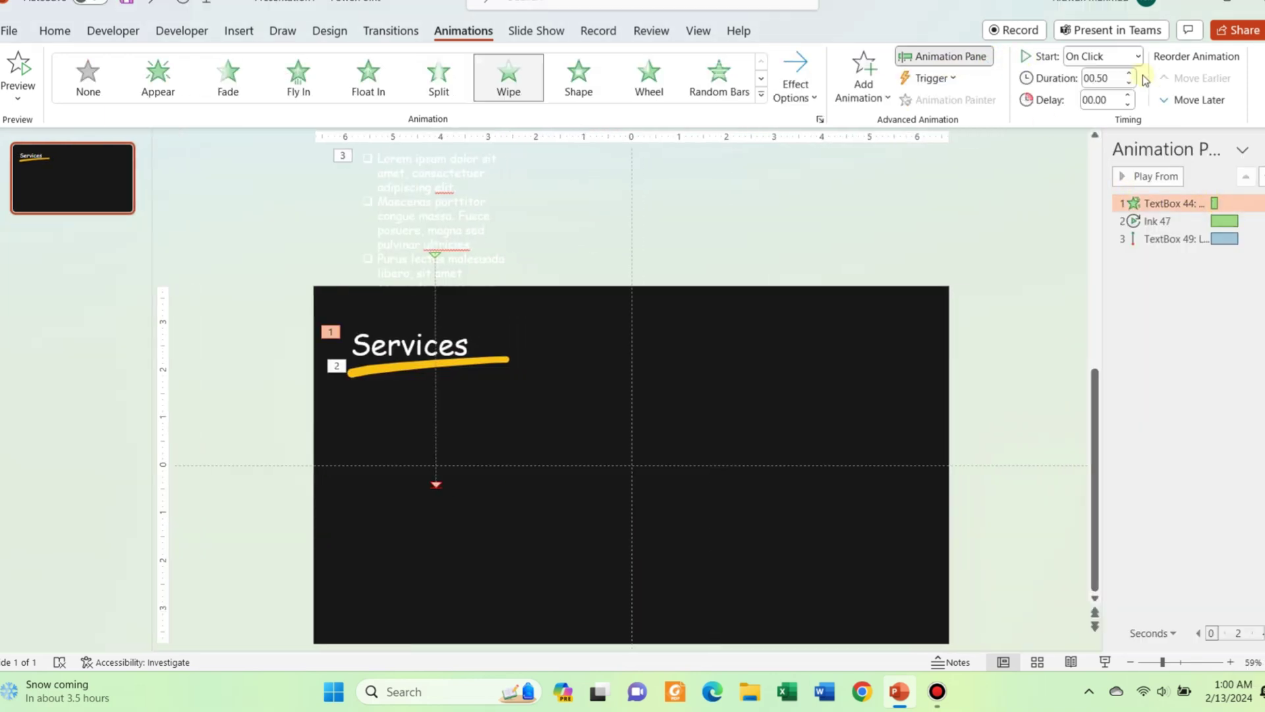
pyautogui.click(1219, 221)
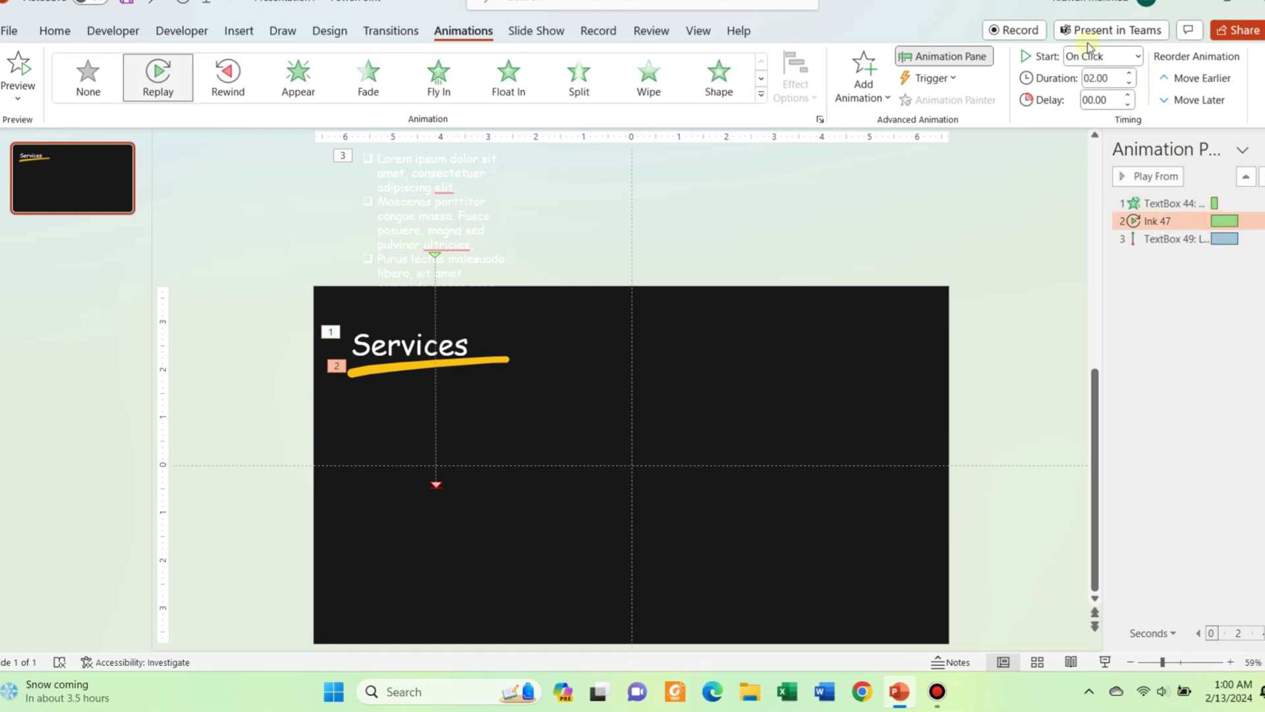
pyautogui.click(1138, 56)
pyautogui.click(1114, 97)
pyautogui.click(1129, 73)
pyautogui.click(1130, 96)
# Step: Set the bullet list's motion path to With Previous with a 00.75 delay, then close the animation list
pyautogui.click(1220, 243)
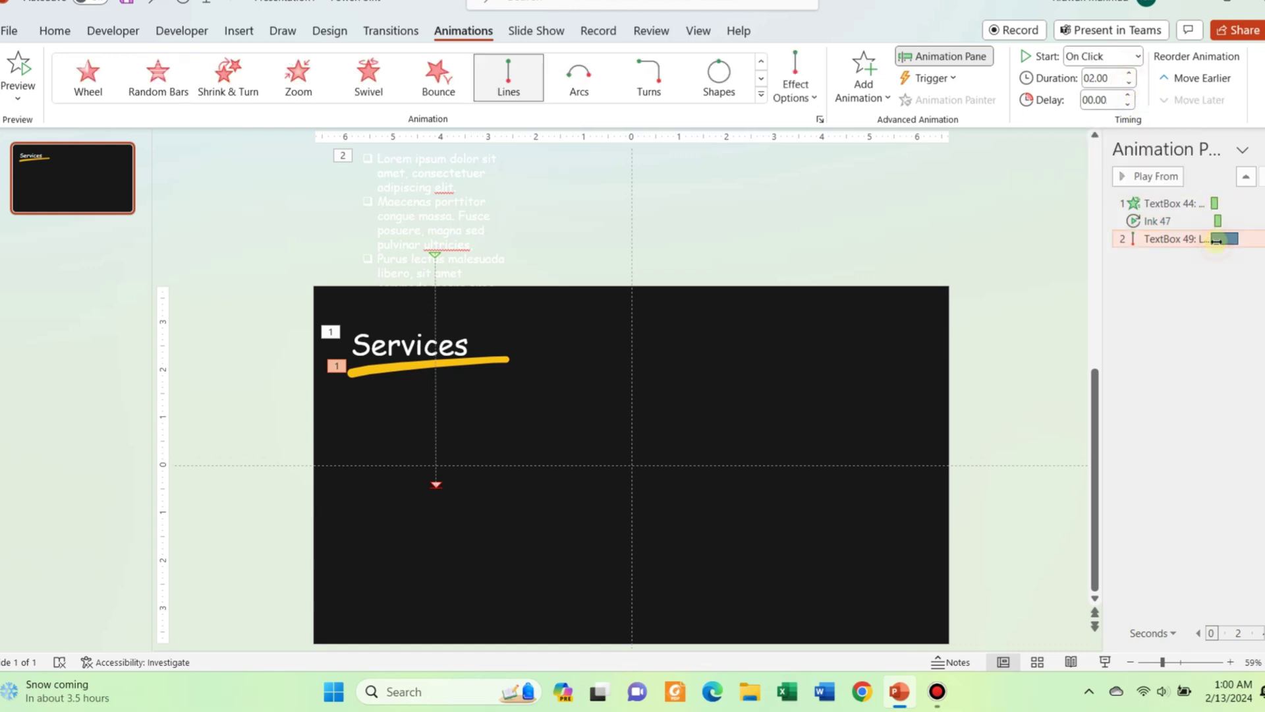
pyautogui.click(1138, 58)
pyautogui.click(1121, 99)
pyautogui.click(1129, 96)
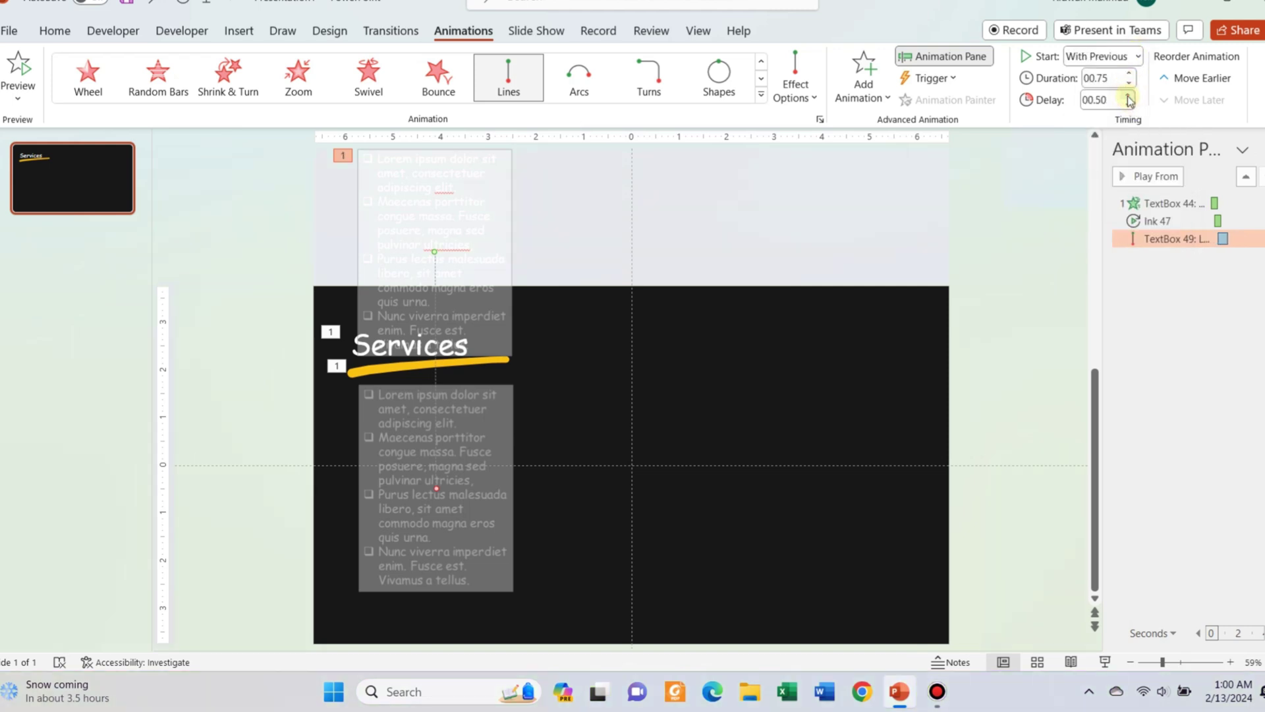
pyautogui.click(1129, 96)
pyautogui.click(1129, 104)
pyautogui.click(1129, 96)
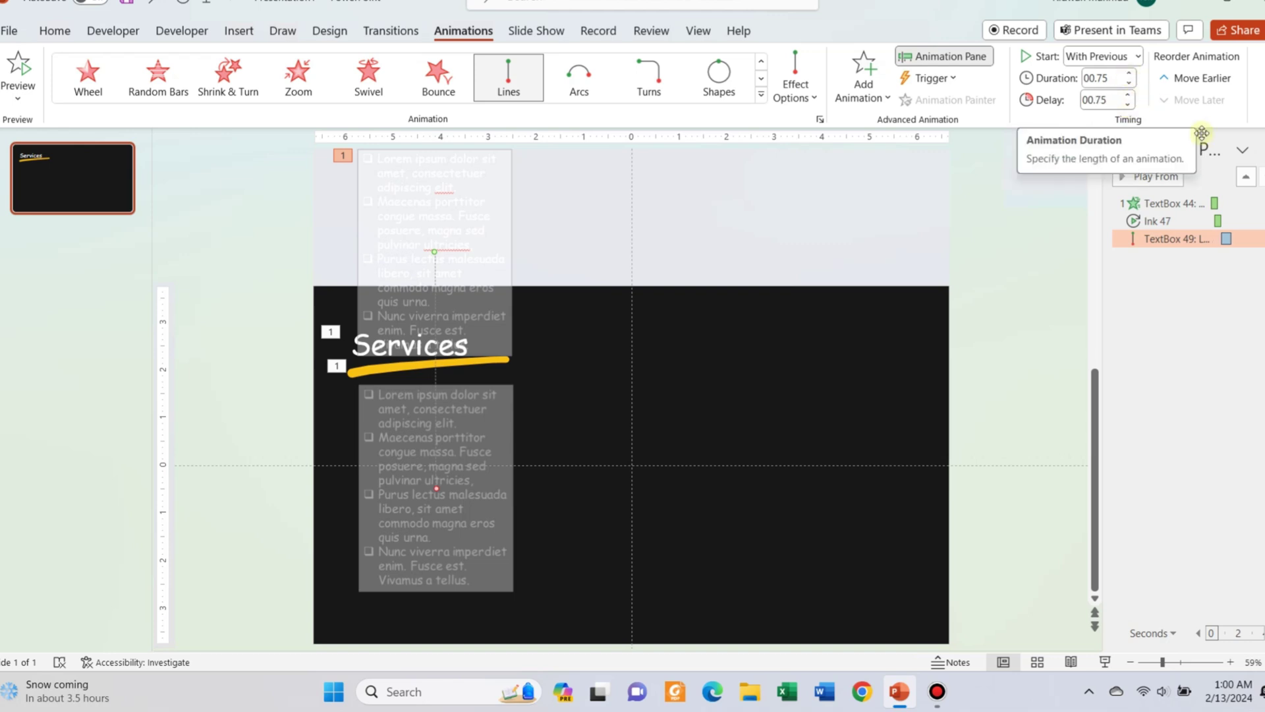
pyautogui.click(1261, 151)
pyautogui.click(870, 336)
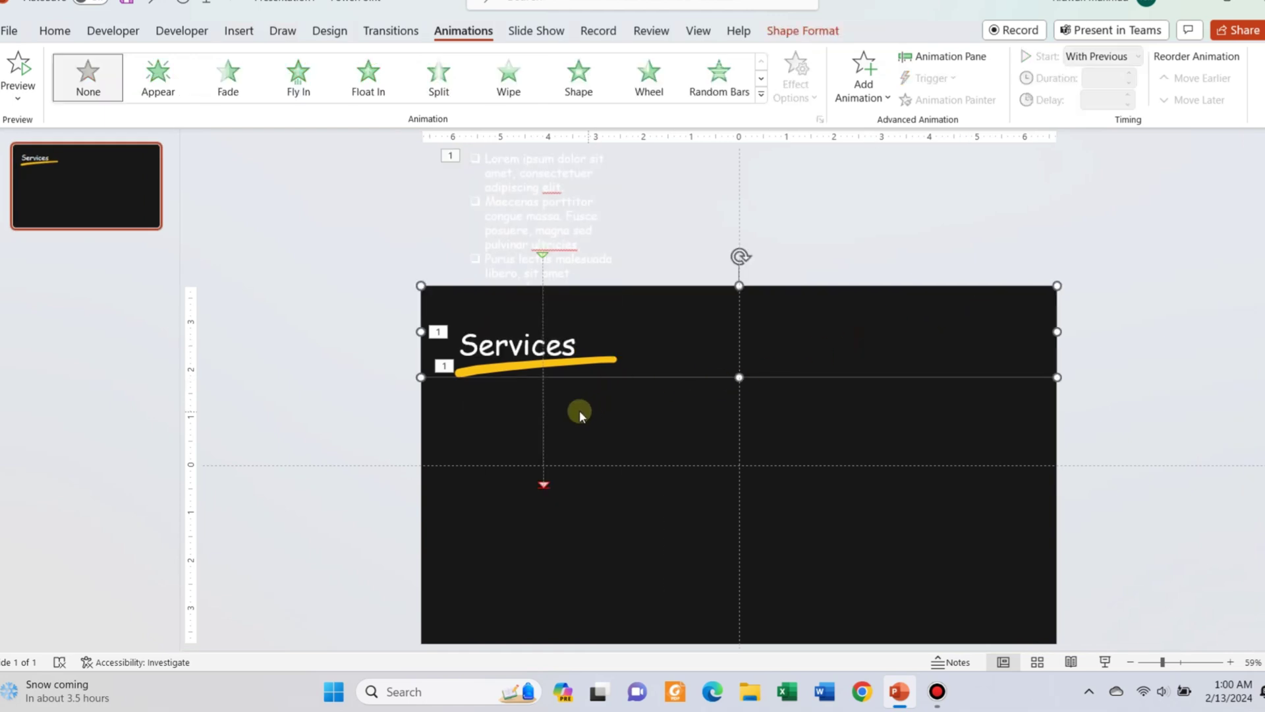
# Step: Copy the Services heading and underline one column right and rename it Products
pyautogui.click(544, 346)
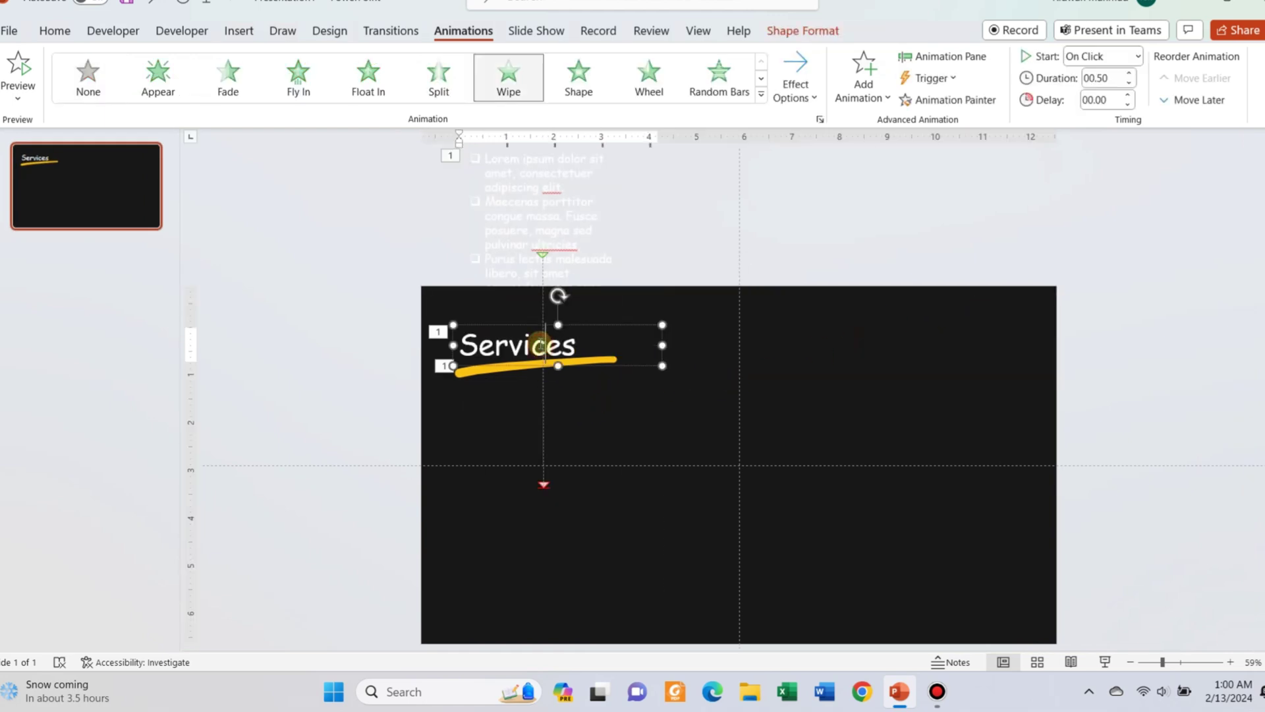
pyautogui.keyDown('shift'); pyautogui.click(487, 377); pyautogui.keyUp('shift')
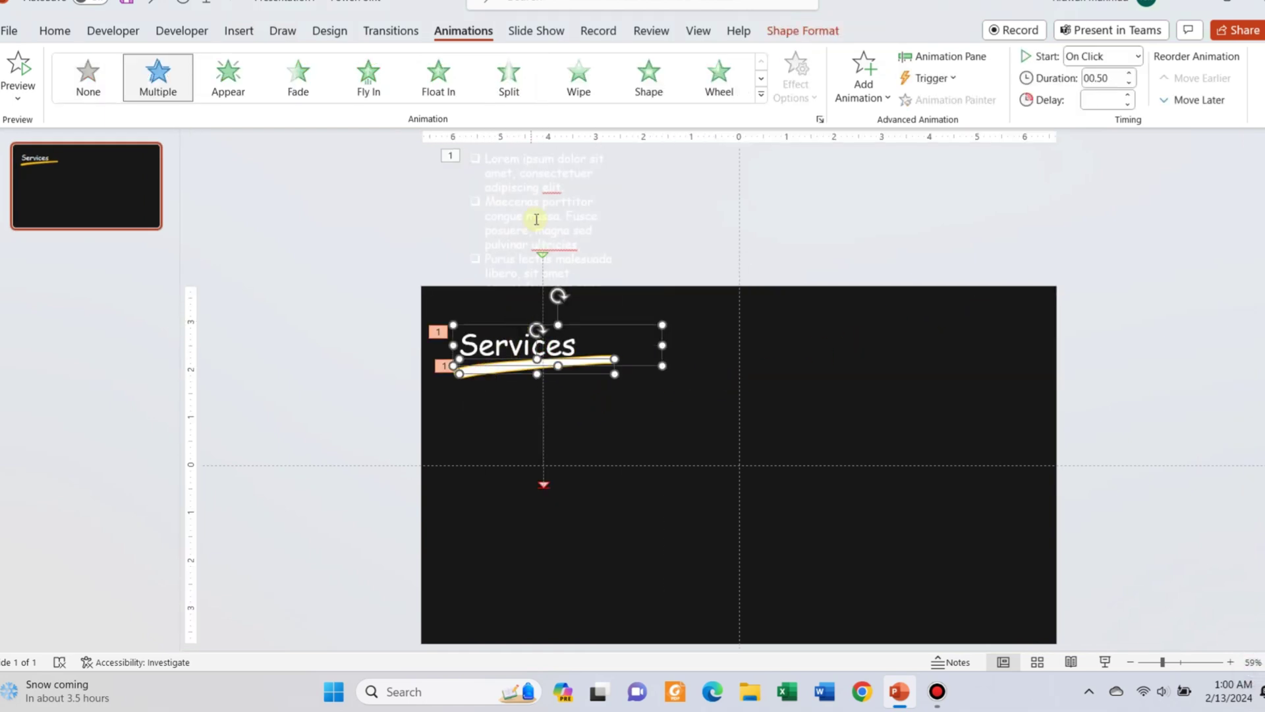
pyautogui.moveTo(565, 206); pyautogui.dragTo(755, 220)
pyautogui.click(699, 350)
pyautogui.doubleClick(698, 349)
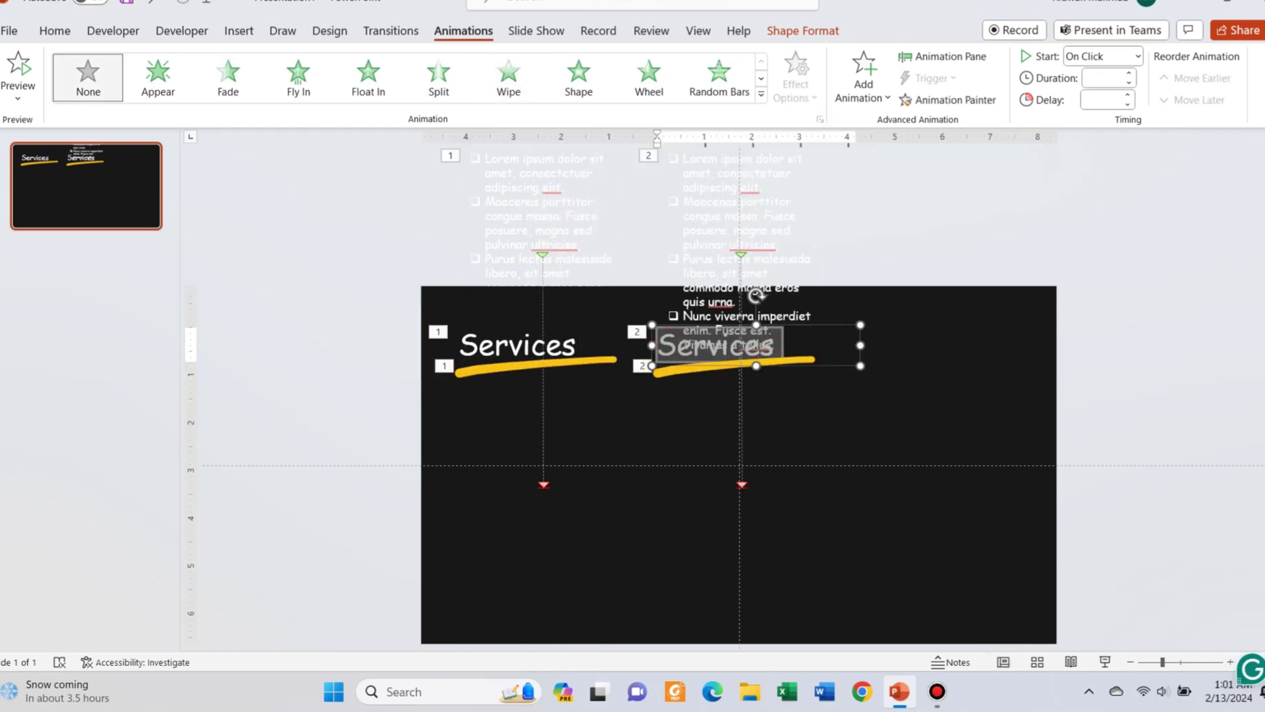
pyautogui.write('Products')
# Step: Copy the Products heading, underline and list into the right column, renaming it Operations
pyautogui.keyDown('shift'); pyautogui.click(685, 369); pyautogui.keyUp('shift')
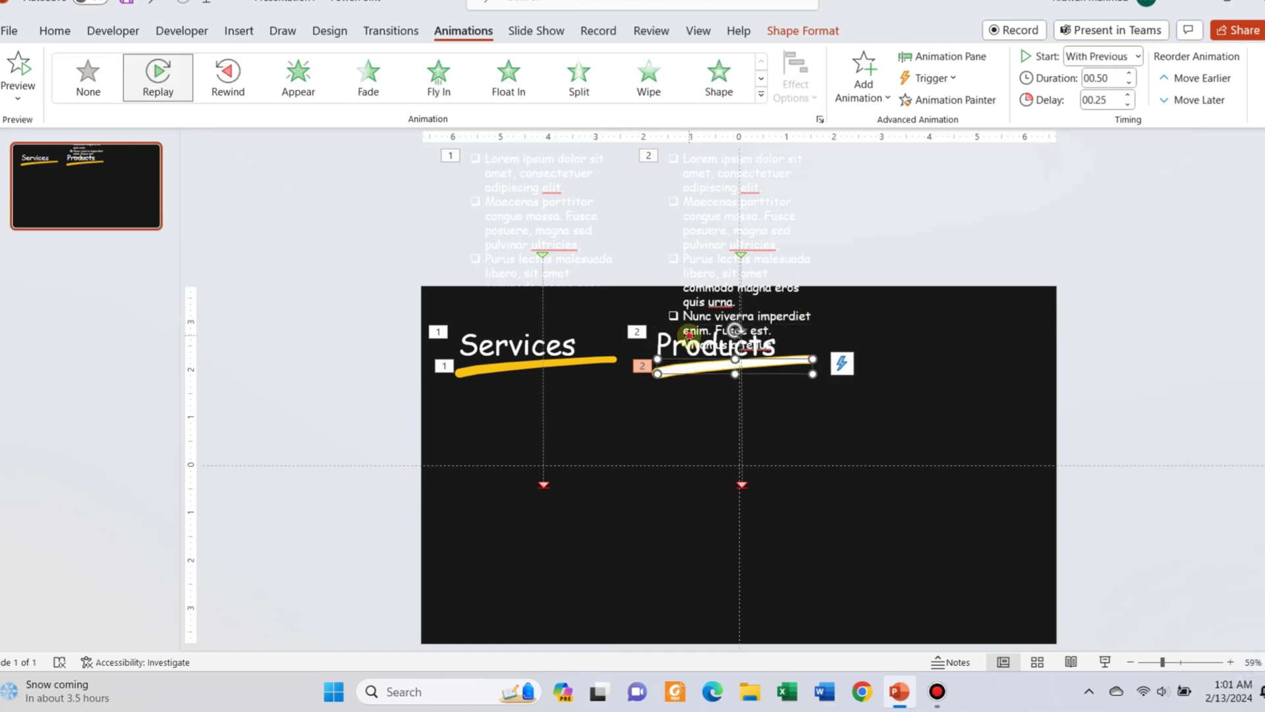
pyautogui.keyDown('shift'); pyautogui.click(697, 233); pyautogui.keyUp('shift')
pyautogui.moveTo(663, 211); pyautogui.dragTo(856, 218)
pyautogui.click(853, 336)
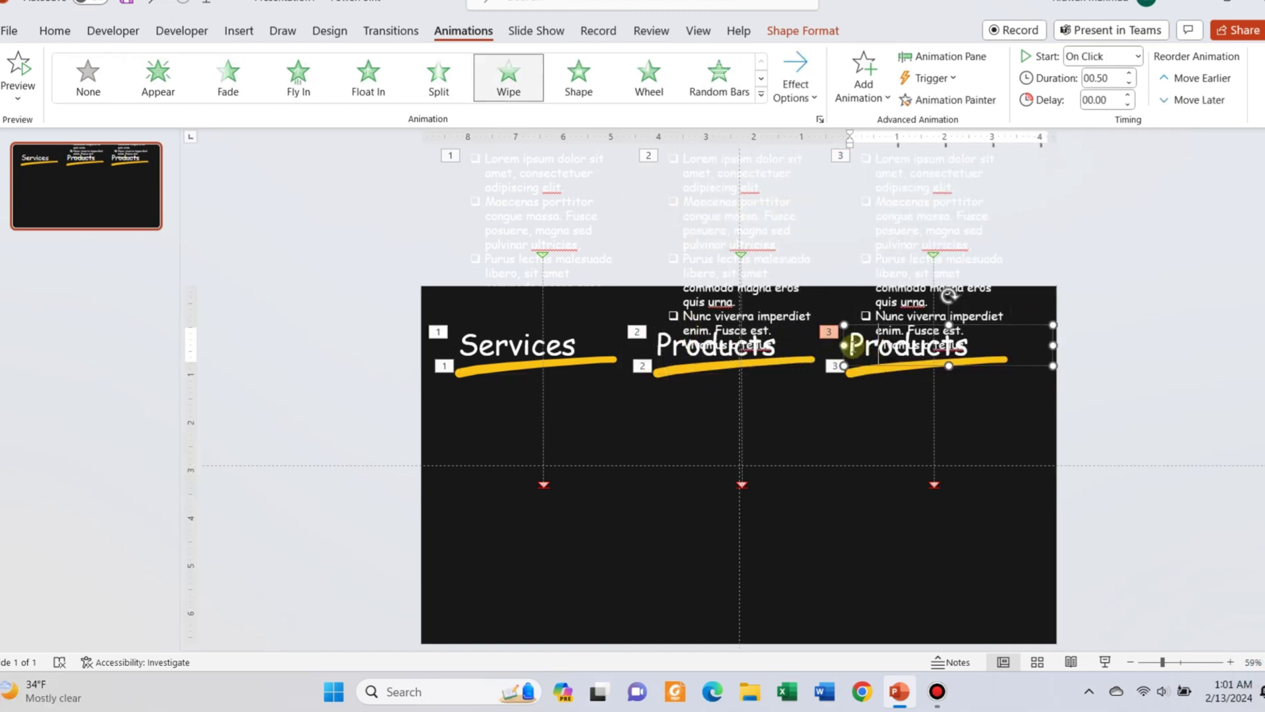
pyautogui.doubleClick(857, 343)
pyautogui.write('Operations')
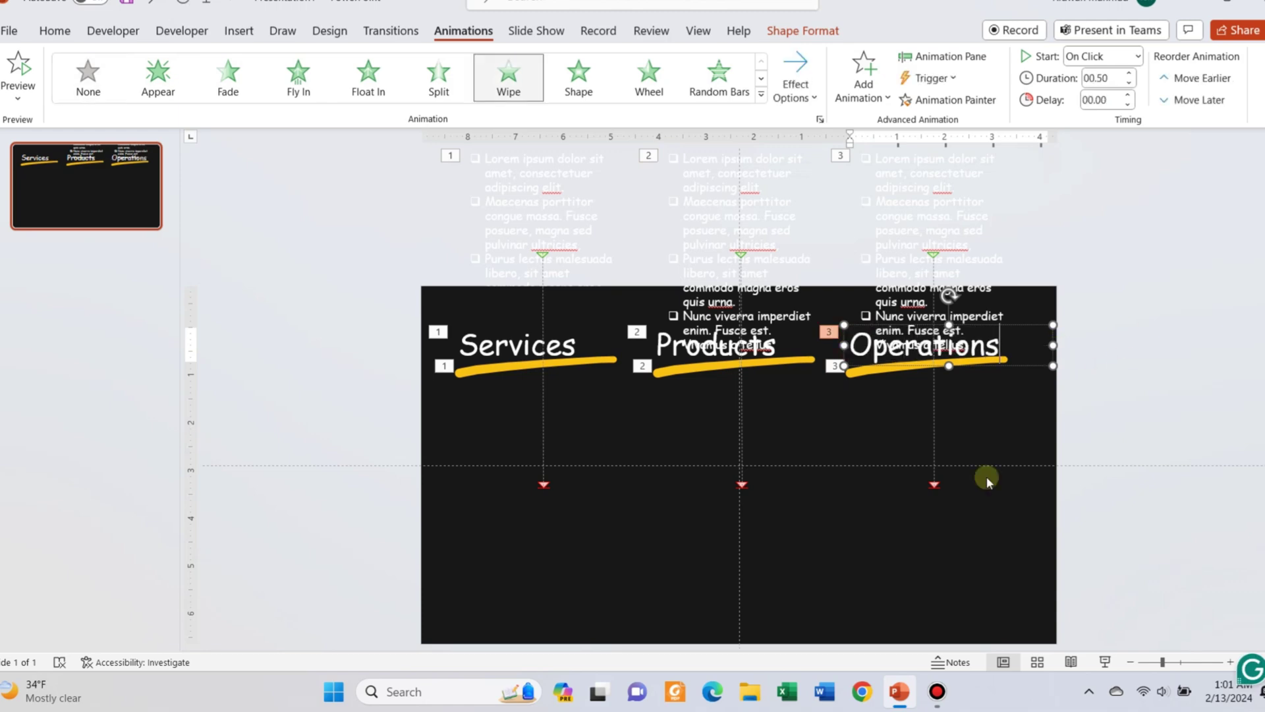
pyautogui.click(987, 501)
# Step: Send the Products and Operations bullet lists behind their headings
pyautogui.click(710, 193)
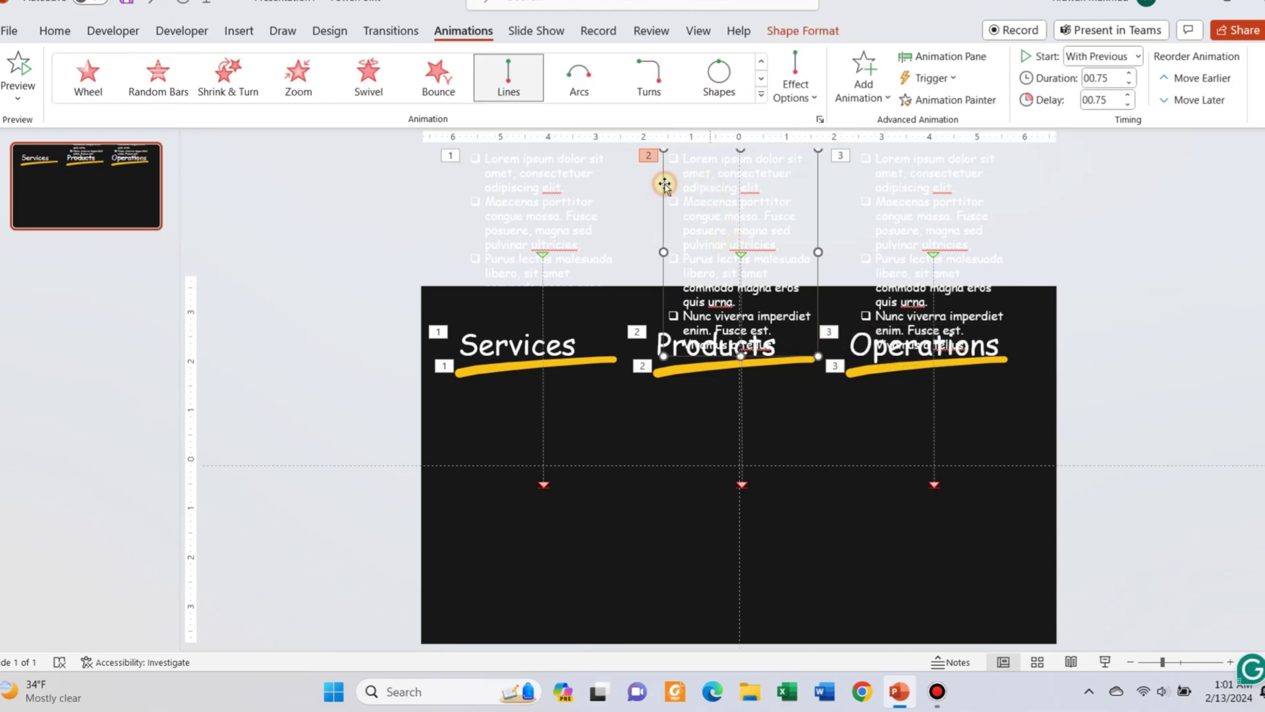
pyautogui.rightClick(665, 186)
pyautogui.click(736, 397)
pyautogui.click(882, 219)
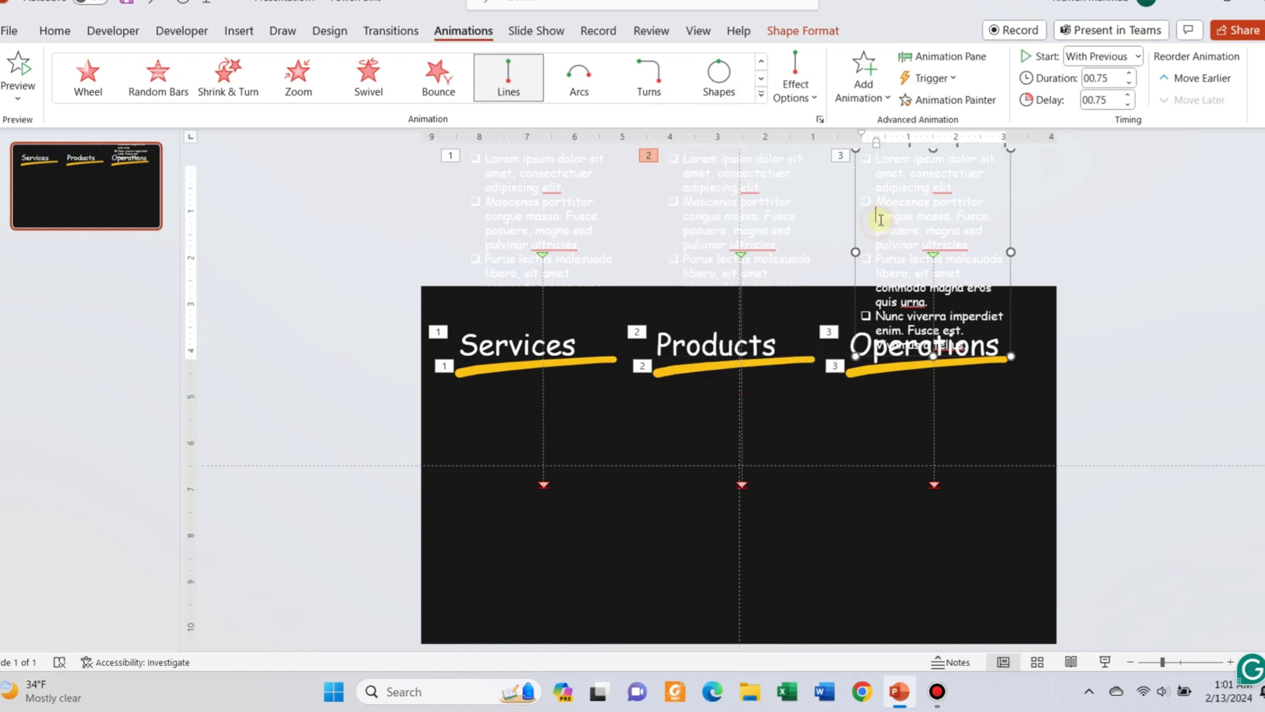
pyautogui.rightClick(854, 205)
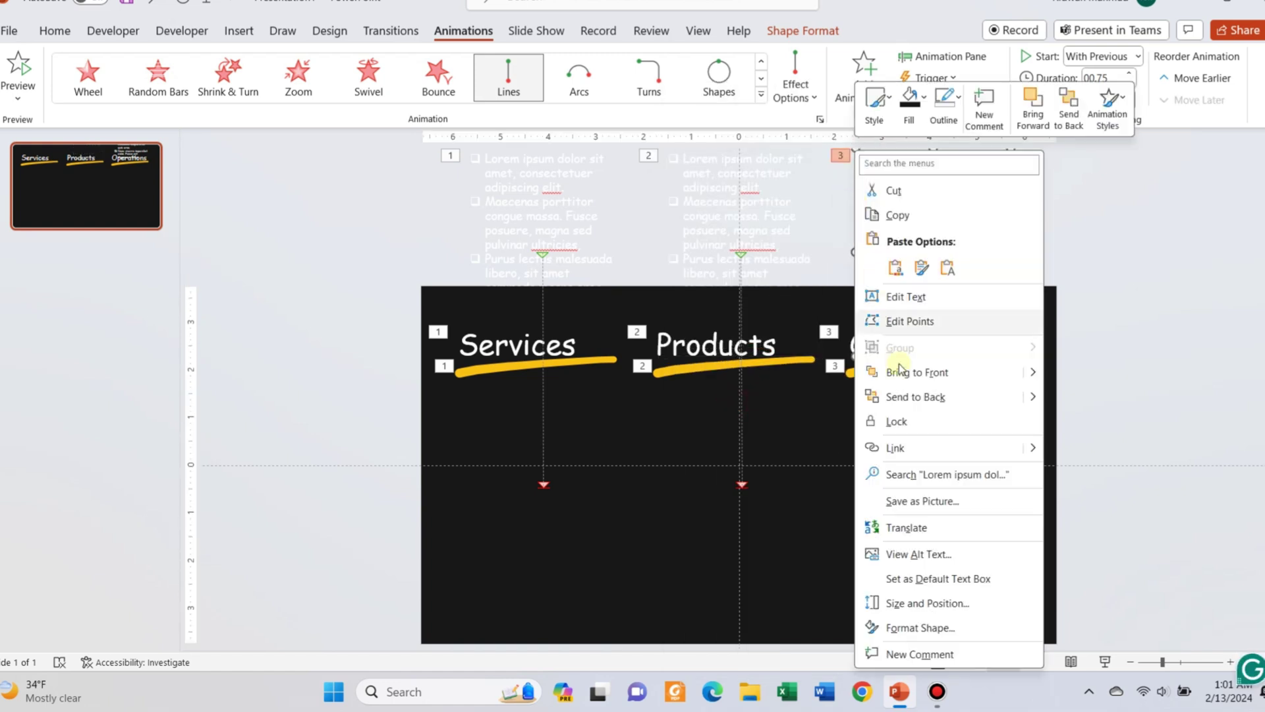
pyautogui.click(922, 399)
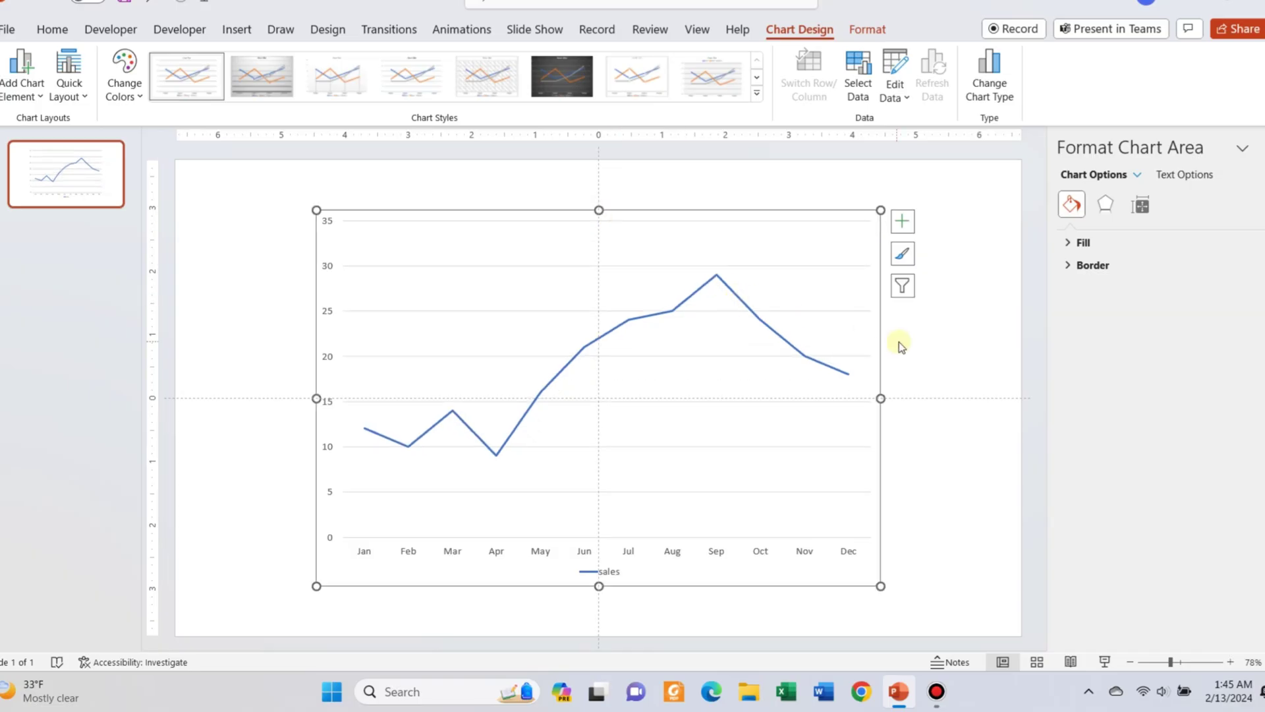
# Step: Change the slide background fill to black
pyautogui.rightClick(910, 343)
pyautogui.click(986, 542)
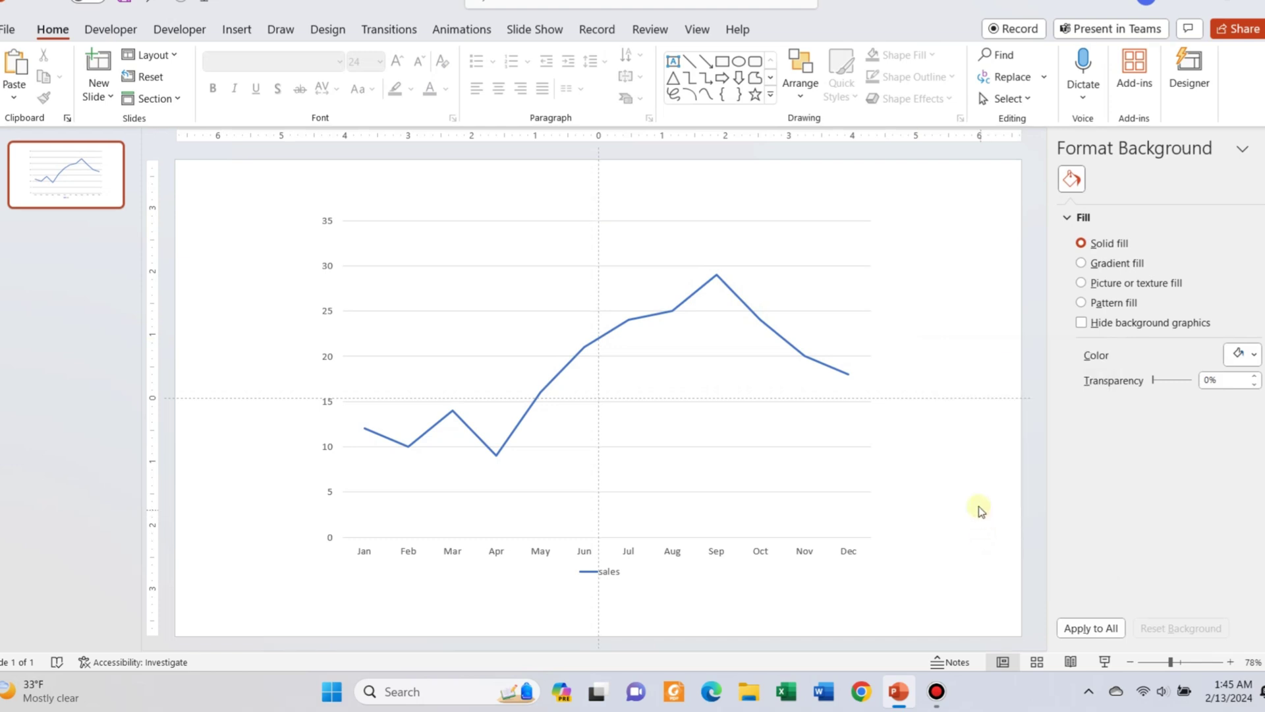
pyautogui.click(1255, 355)
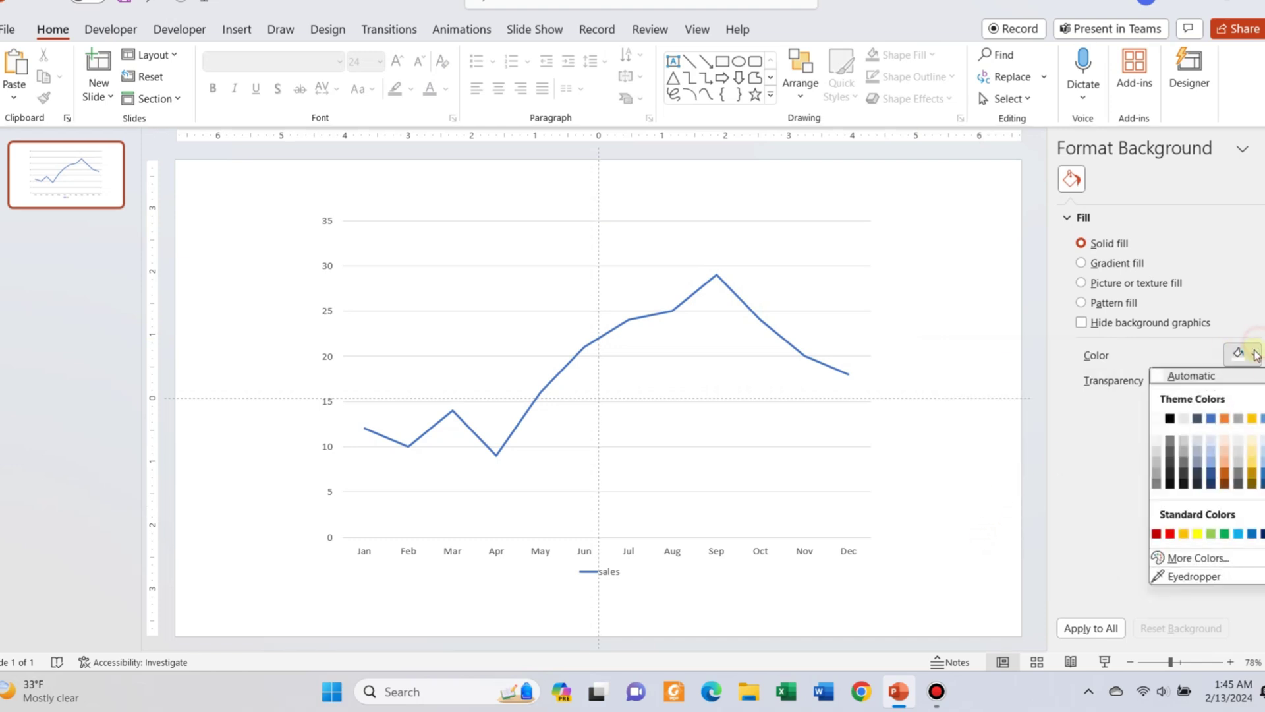
pyautogui.click(1183, 486)
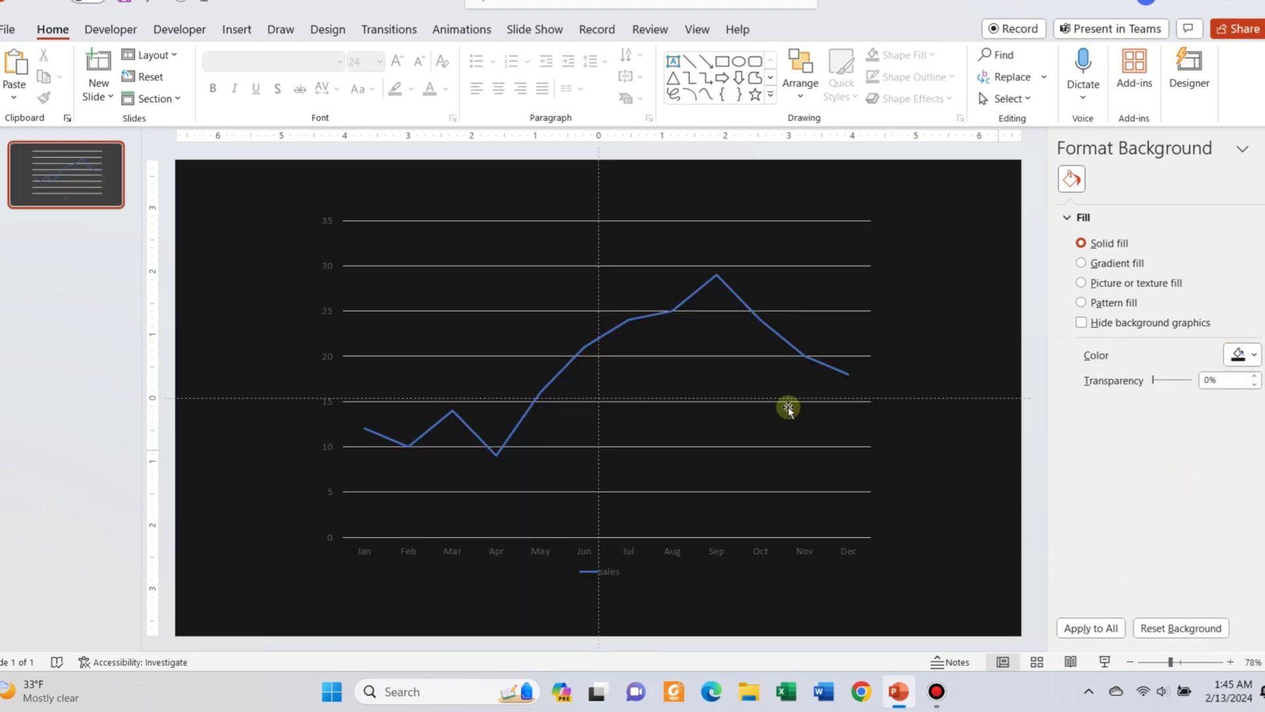
# Step: Remove the chart's horizontal gridlines and vertical axis, and set the chart text to 16 pt
pyautogui.click(641, 220)
pyautogui.click(625, 266)
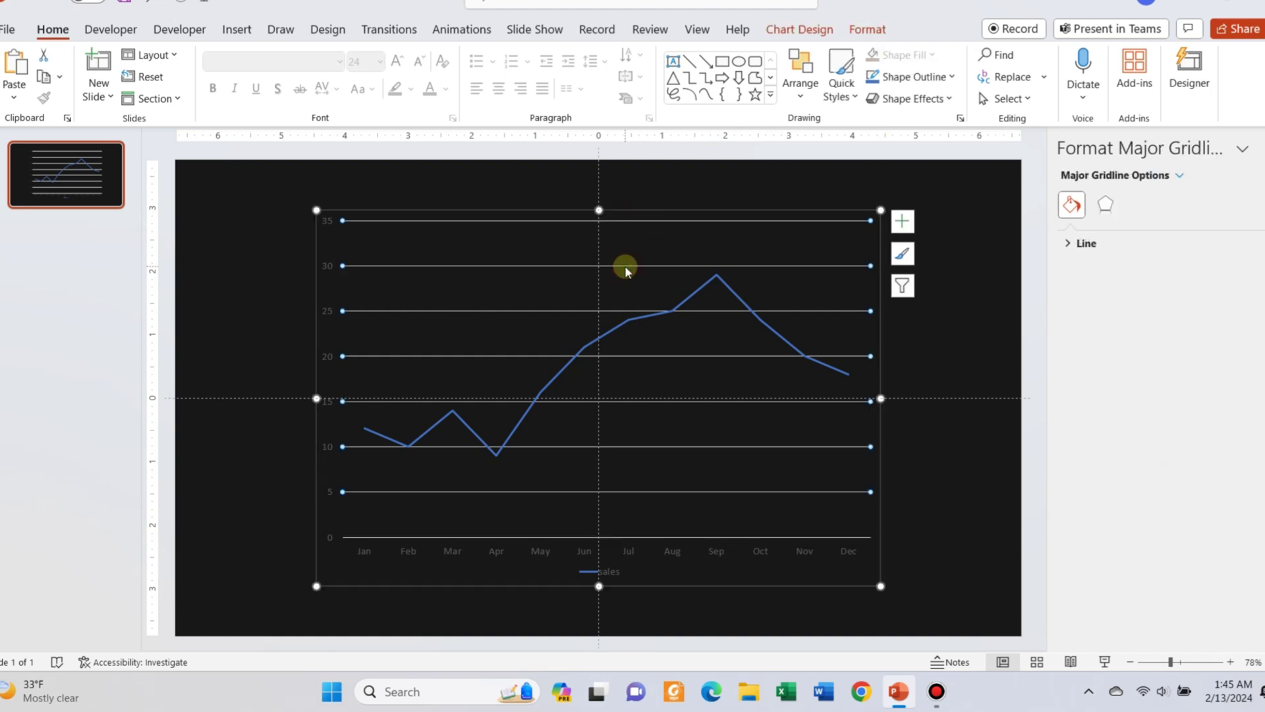
pyautogui.press('Escape')
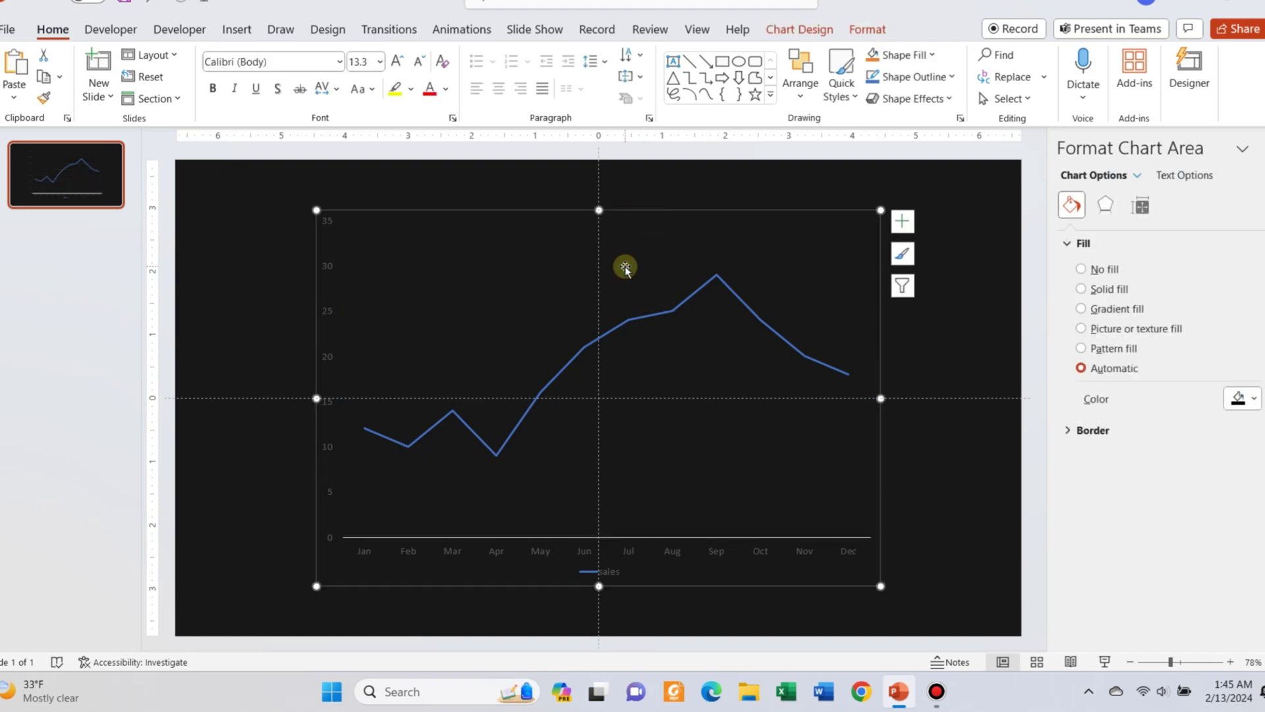
pyautogui.click(328, 225)
pyautogui.press('Delete')
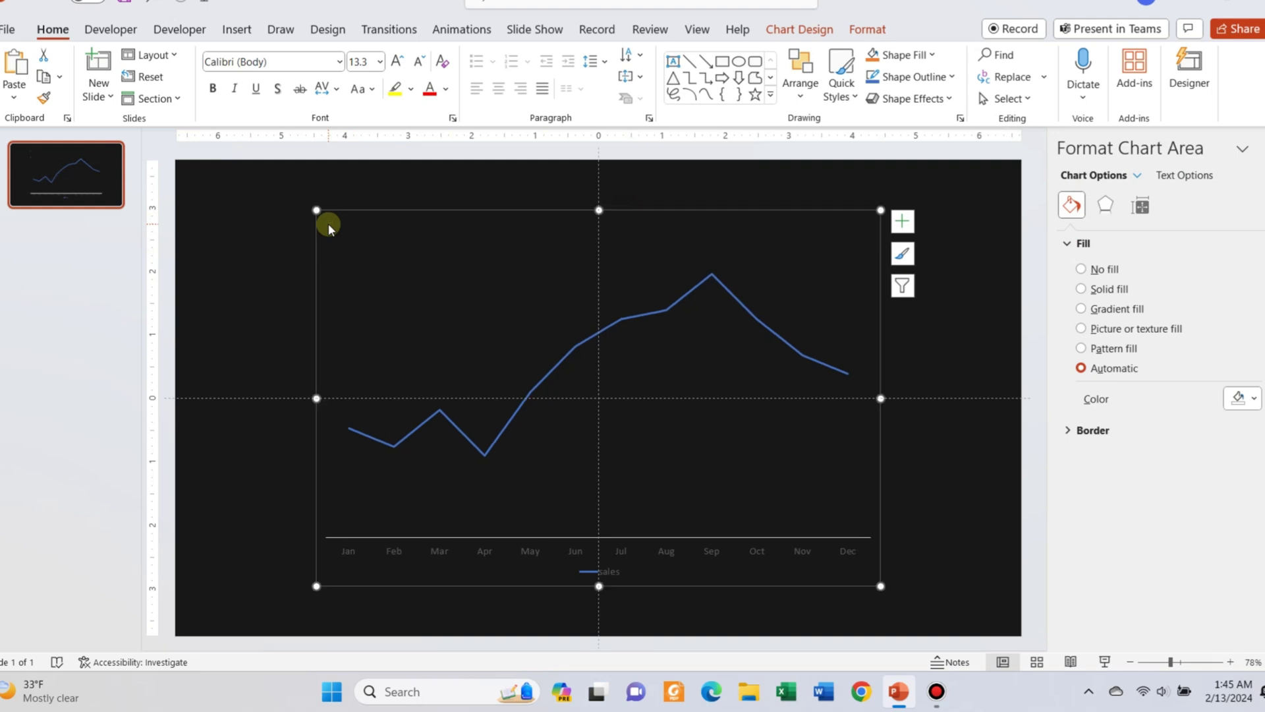
pyautogui.click(398, 62)
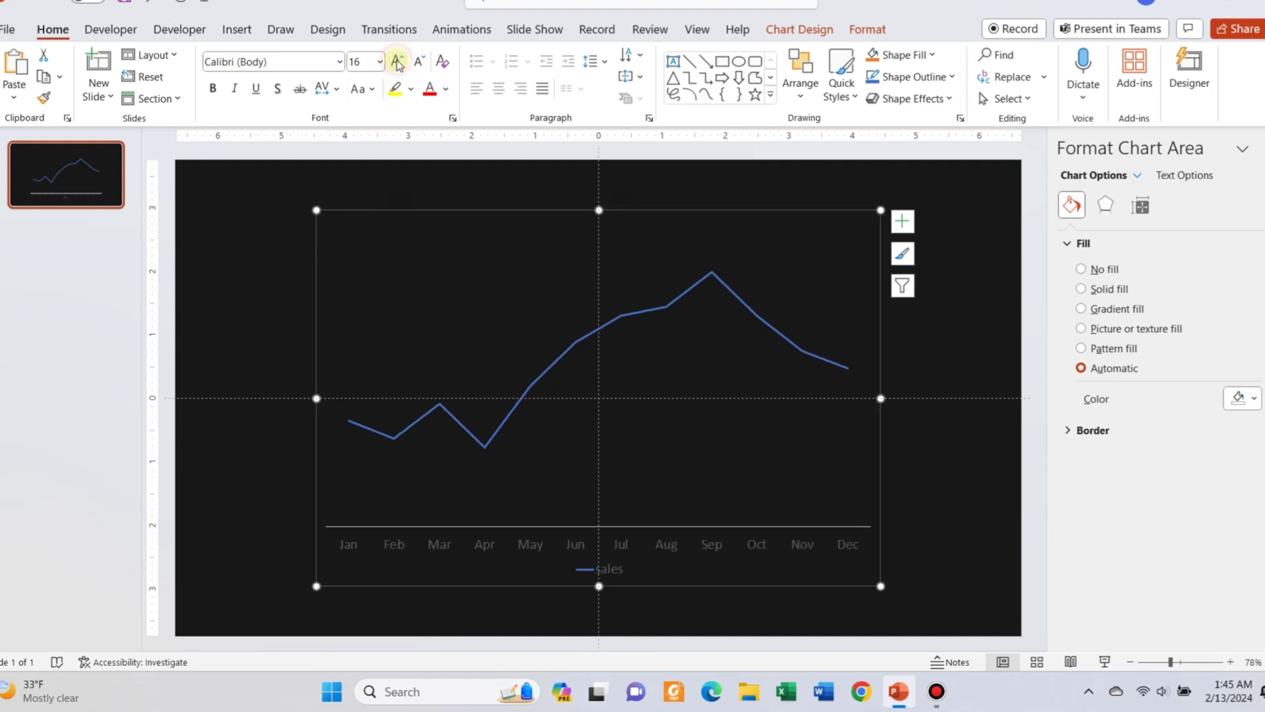
# Step: Format the sales series as a solid 4 pt yellow line, then shift the chart right and down
pyautogui.click(742, 307)
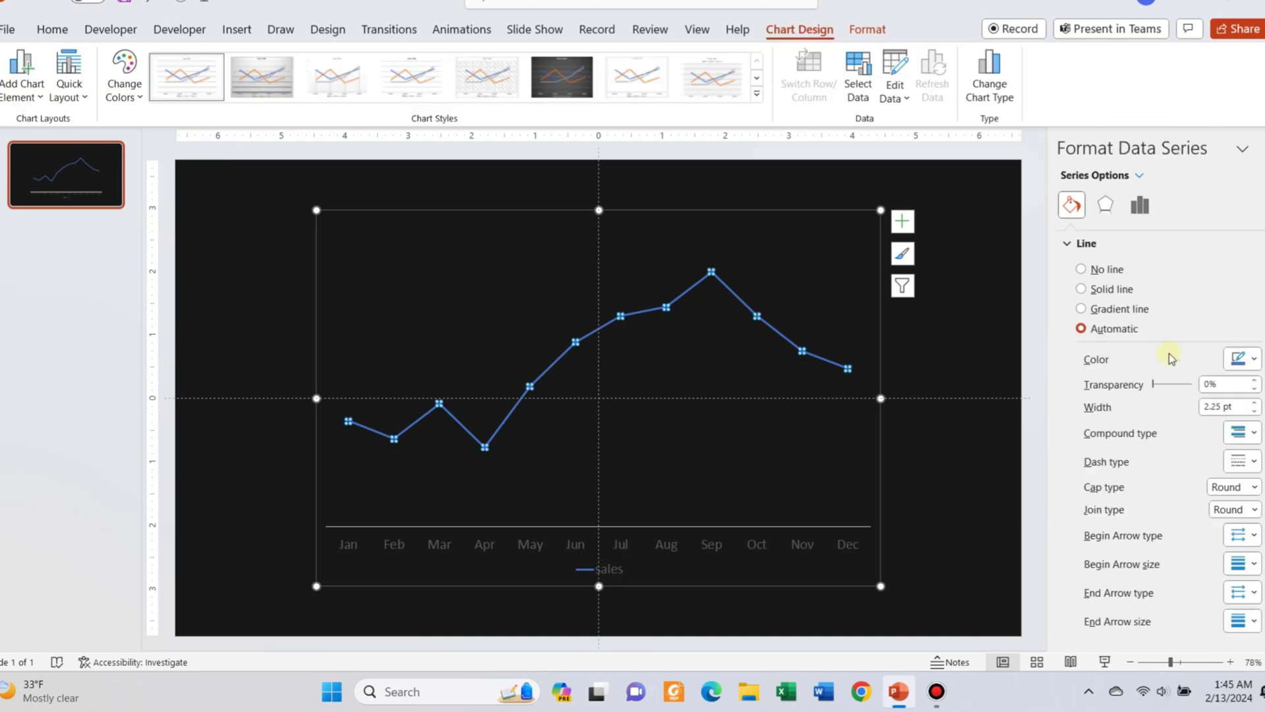
pyautogui.click(1256, 404)
pyautogui.click(1257, 403)
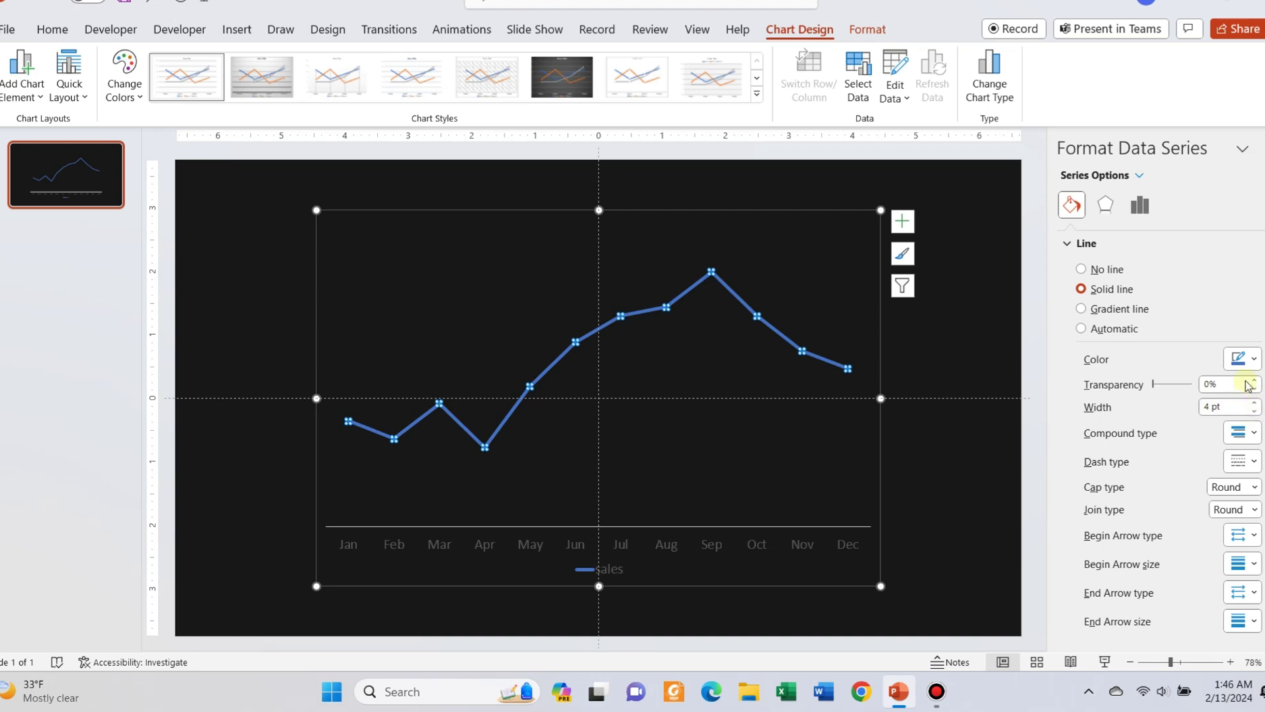
pyautogui.click(1254, 358)
pyautogui.click(1185, 520)
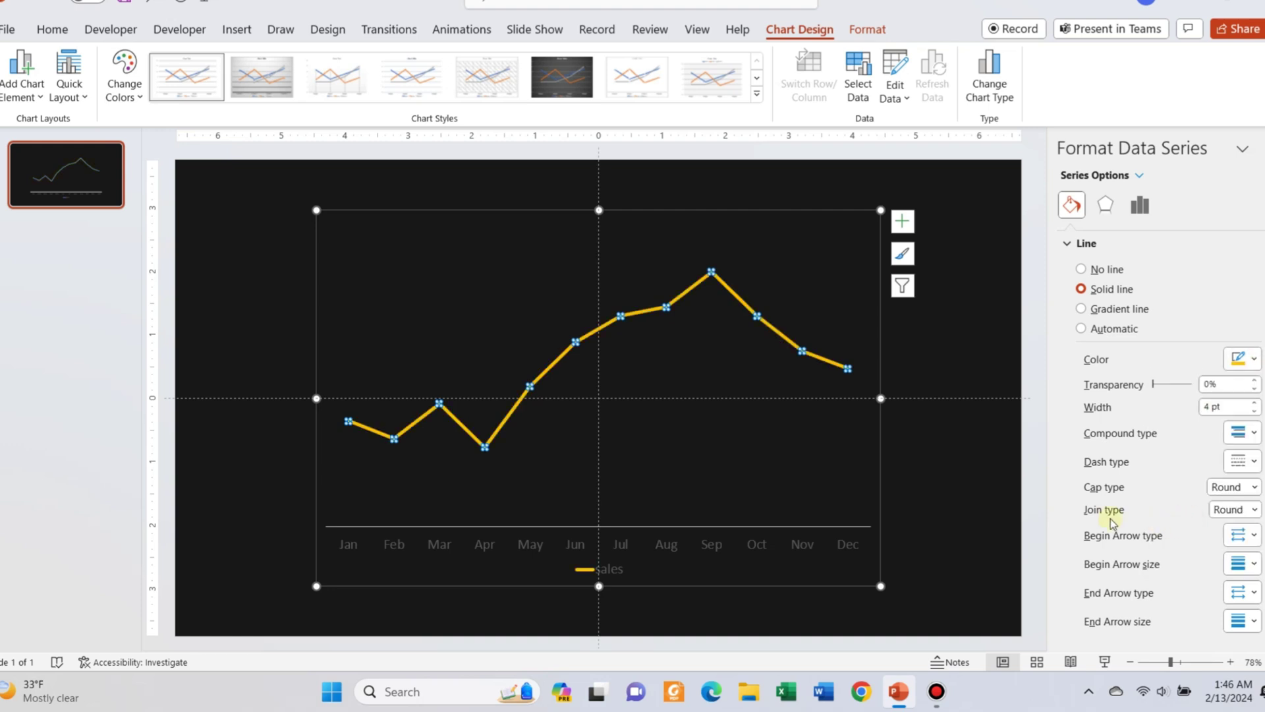
pyautogui.click(741, 213)
pyautogui.moveTo(622, 223); pyautogui.dragTo(726, 224)
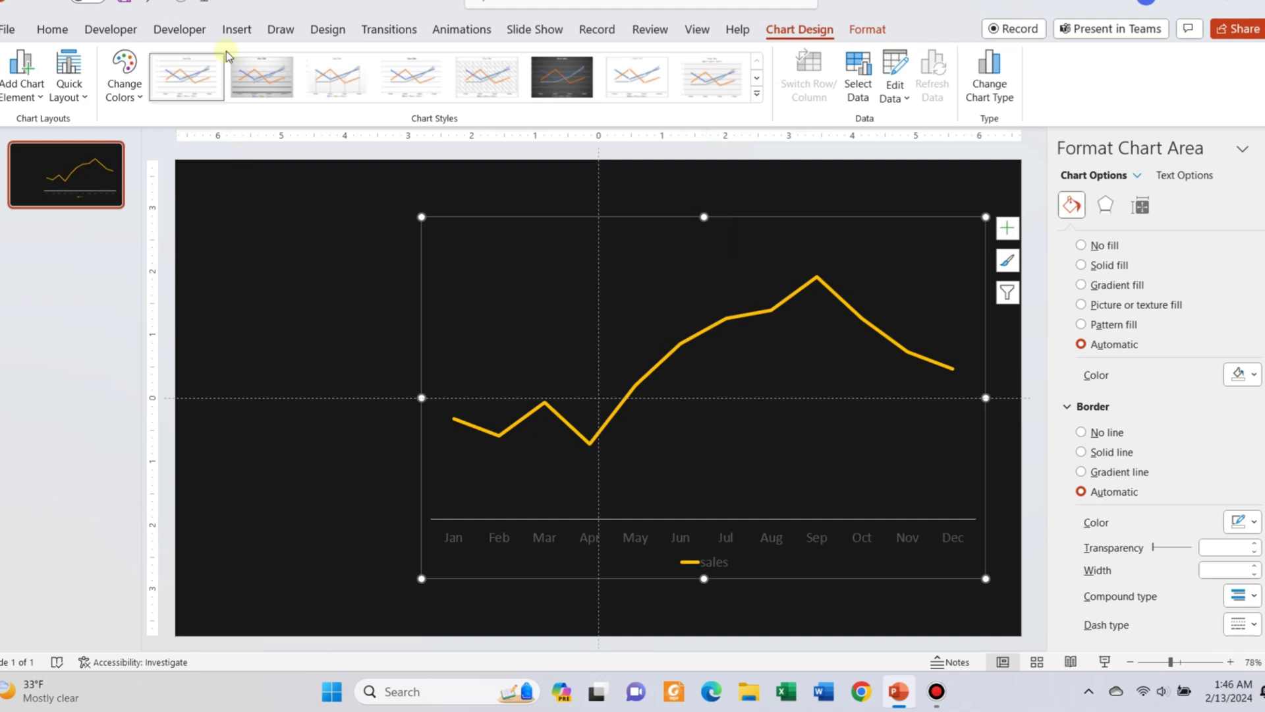
# Step: Draw a straight horizontal line across the slide just above the chart's month labels
pyautogui.click(237, 29)
pyautogui.click(310, 99)
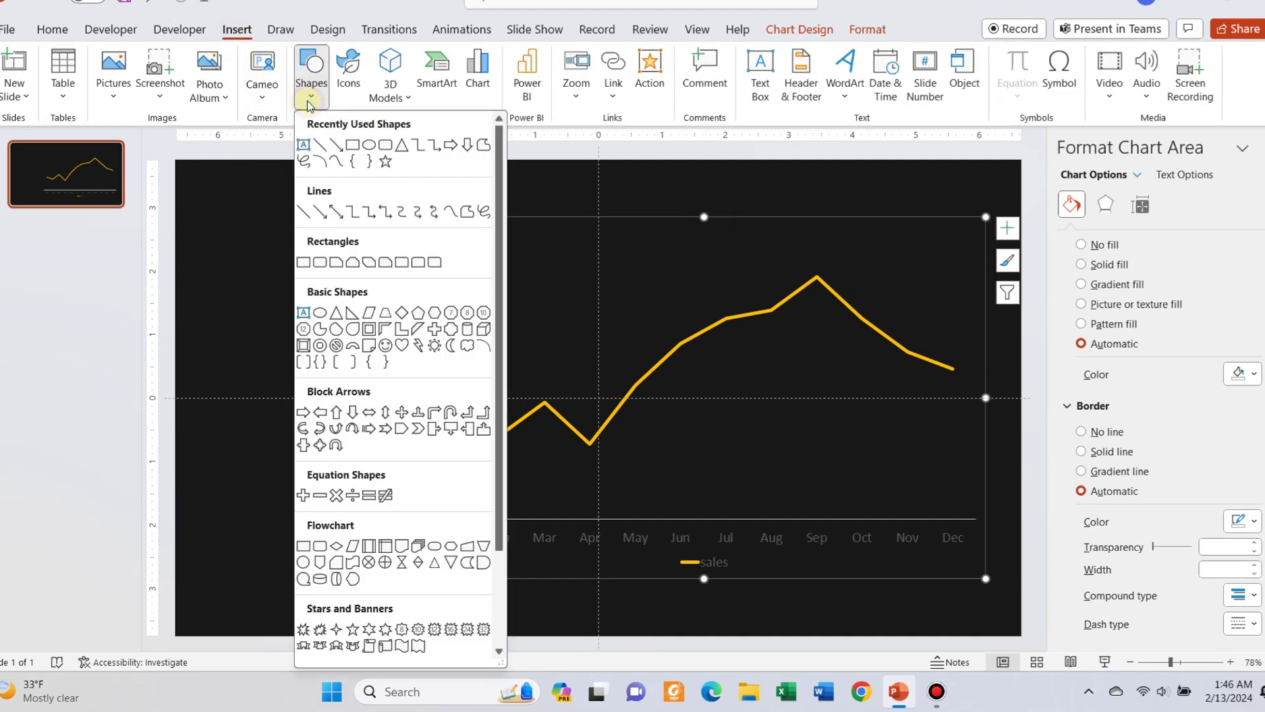
pyautogui.click(319, 147)
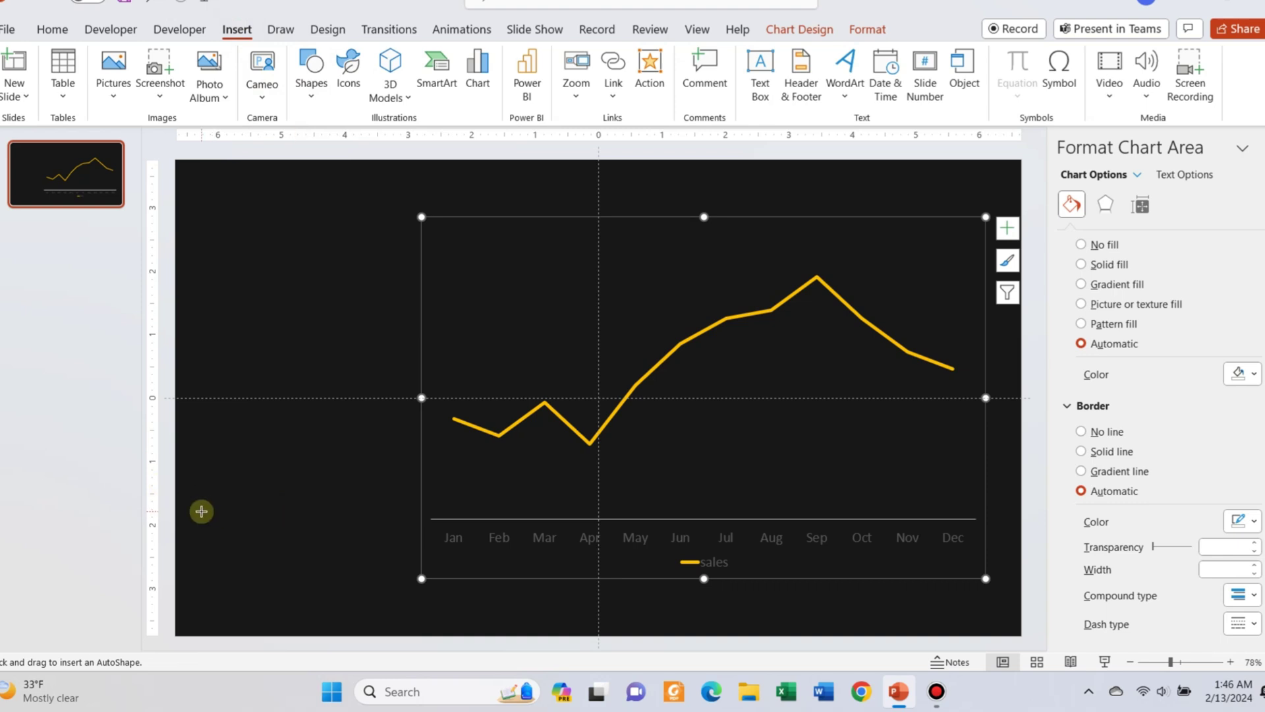
pyautogui.moveTo(173, 518); pyautogui.dragTo(1022, 518)
# Step: Make the new line white and 2¼ pt thick, nudging it slightly downward
pyautogui.click(441, 76)
pyautogui.moveTo(502, 338)
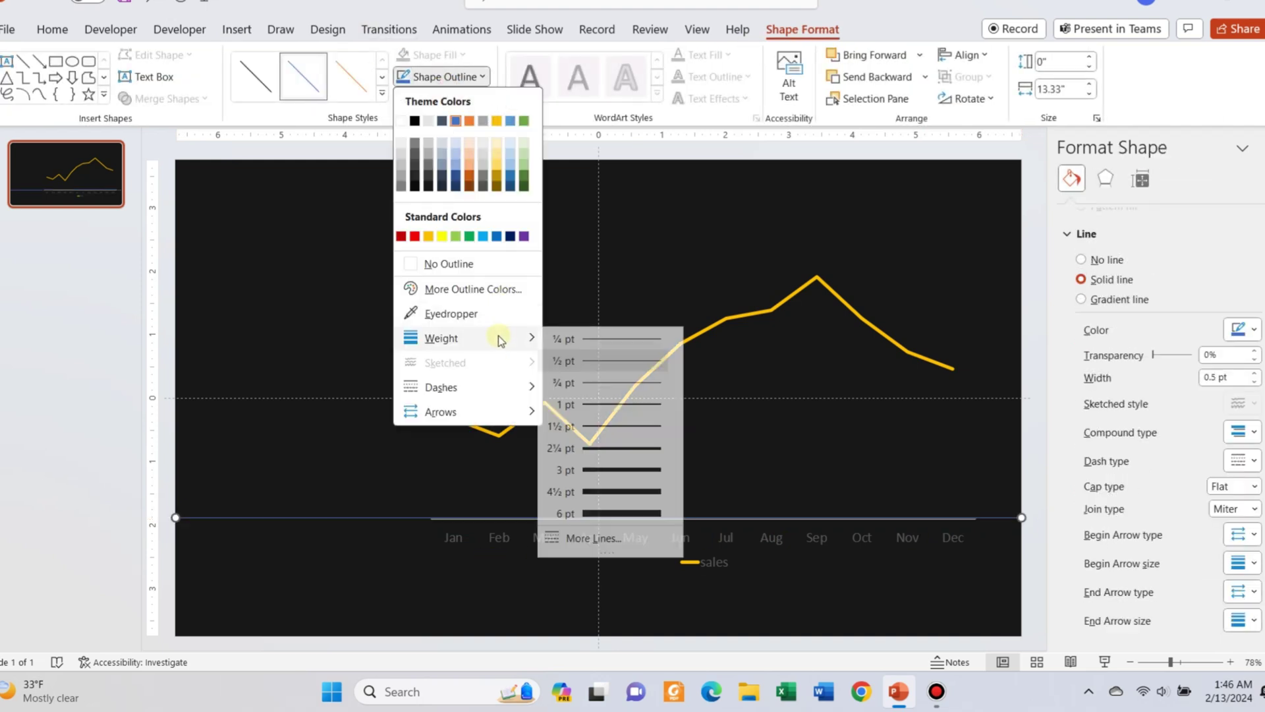
pyautogui.click(623, 448)
pyautogui.moveTo(390, 519); pyautogui.dragTo(390, 521)
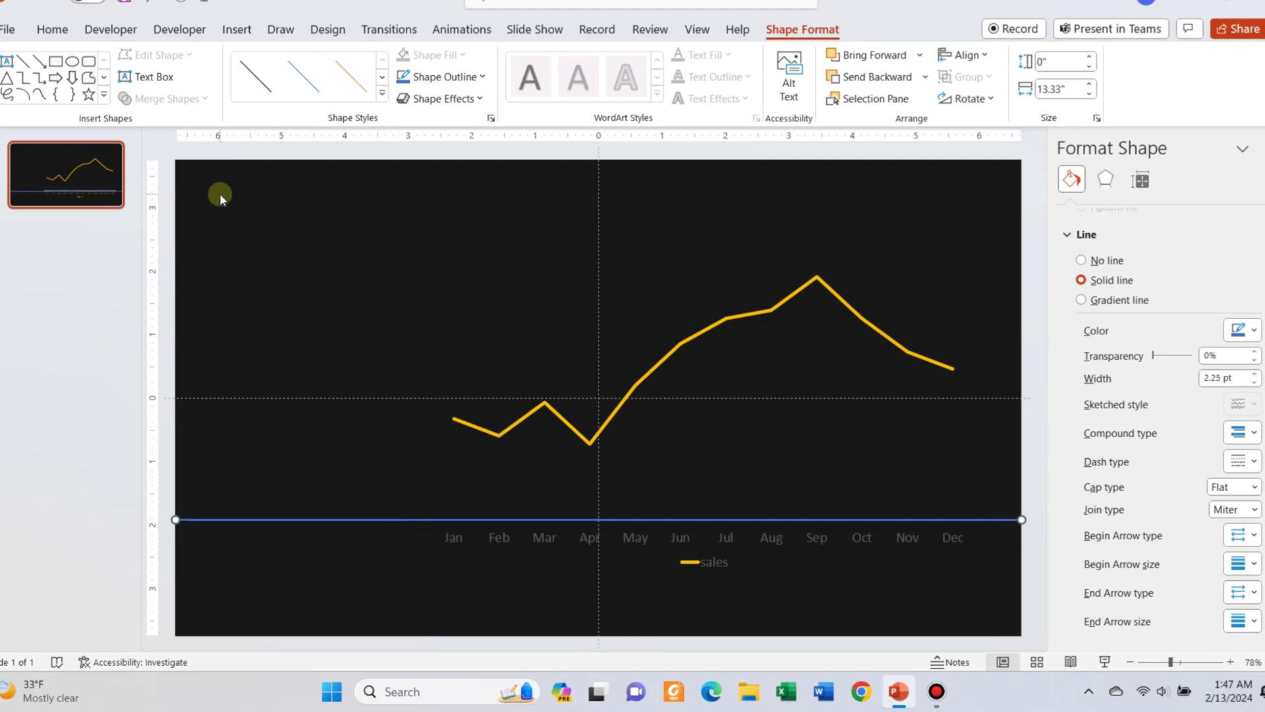
pyautogui.click(437, 77)
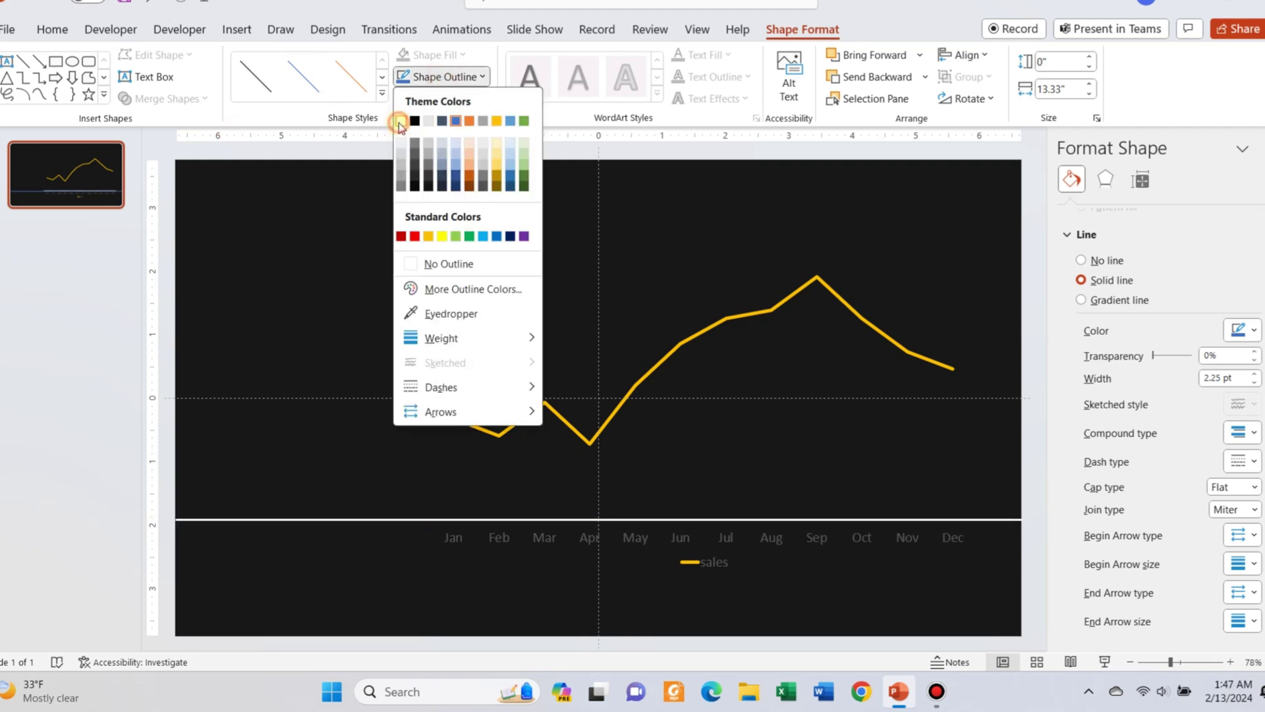
pyautogui.click(400, 122)
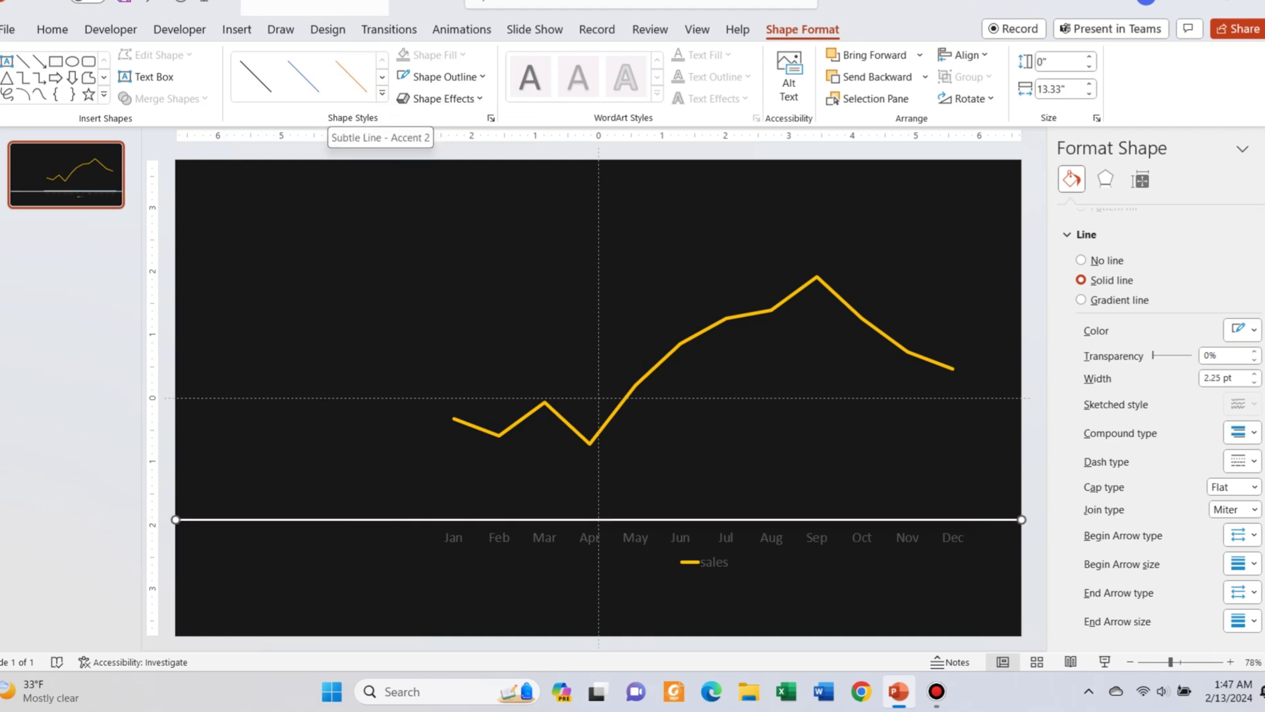
# Step: Colour the chart's month axis labels white and change their font to Congenial
pyautogui.click(455, 543)
pyautogui.click(458, 532)
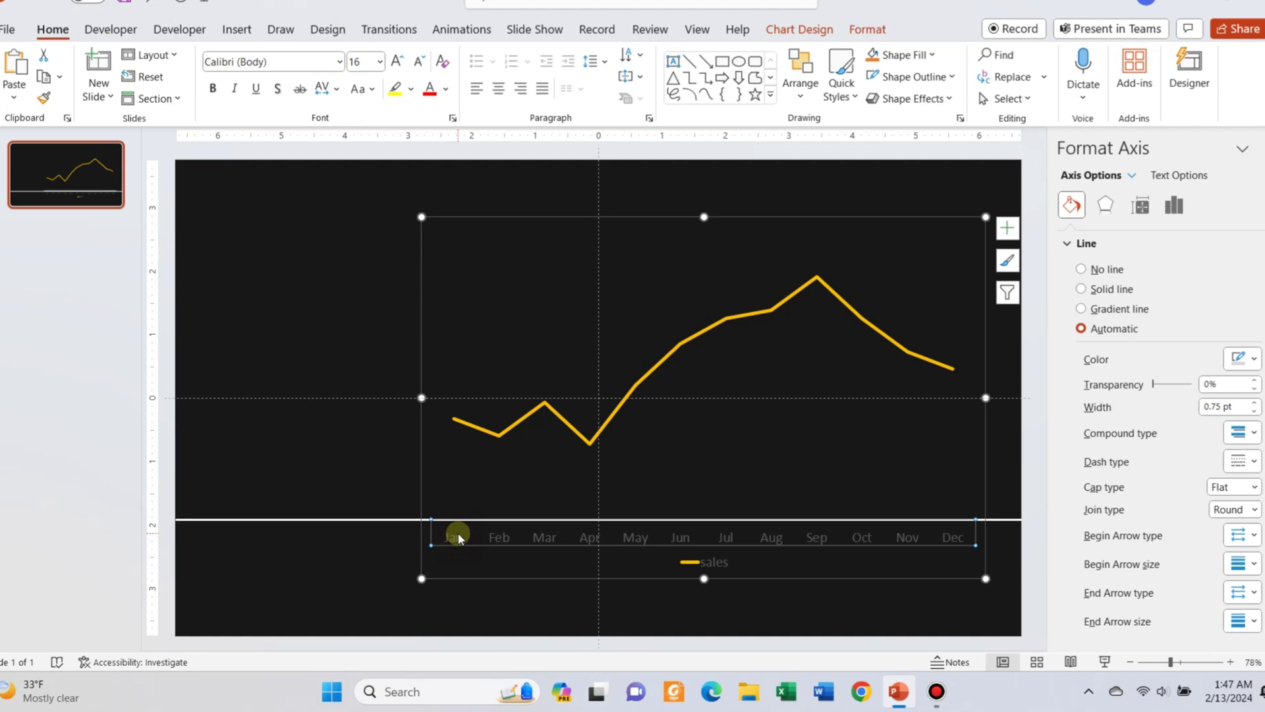
pyautogui.click(446, 89)
pyautogui.click(434, 134)
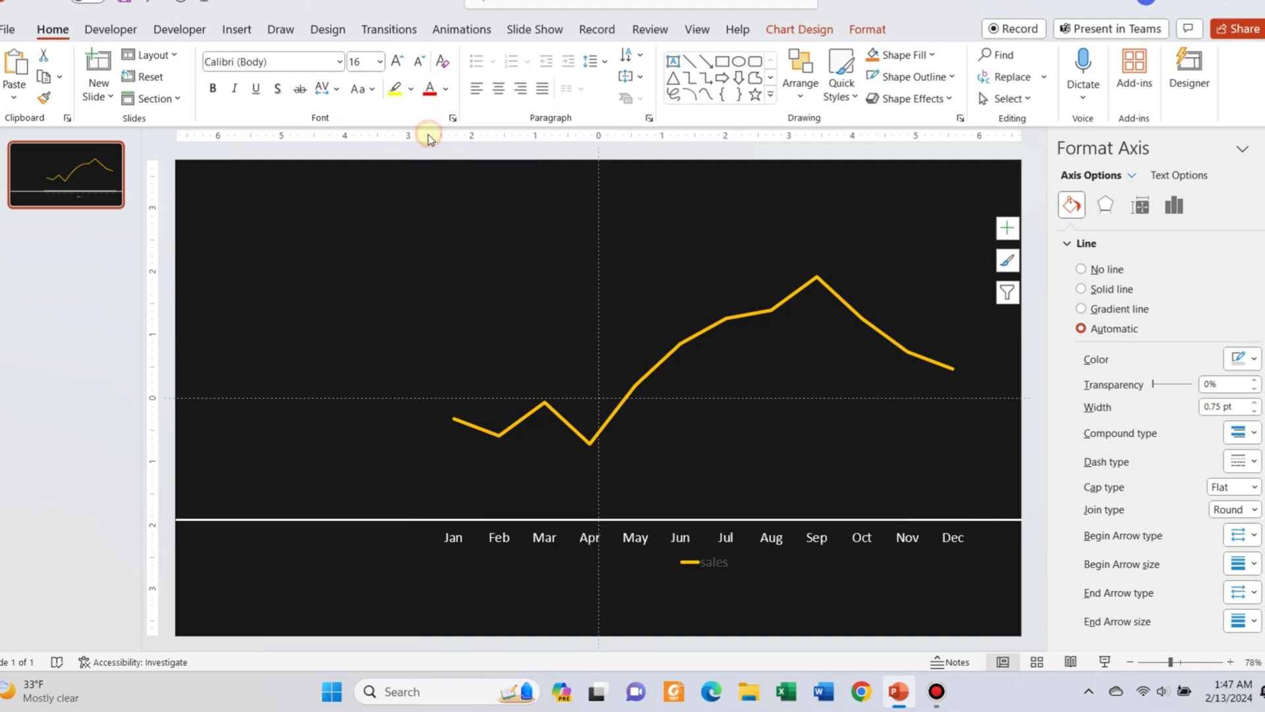
pyautogui.click(305, 64)
pyautogui.write('C')
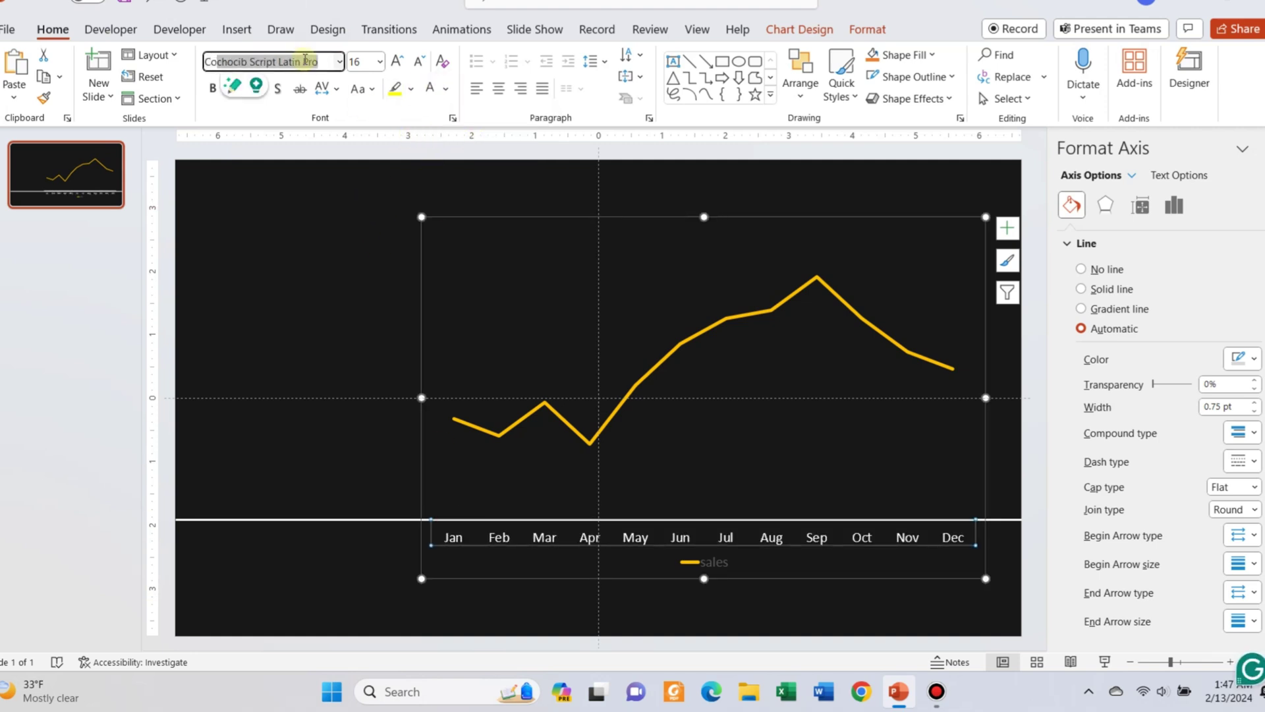
pyautogui.write('ongenial')
pyautogui.press('Return')
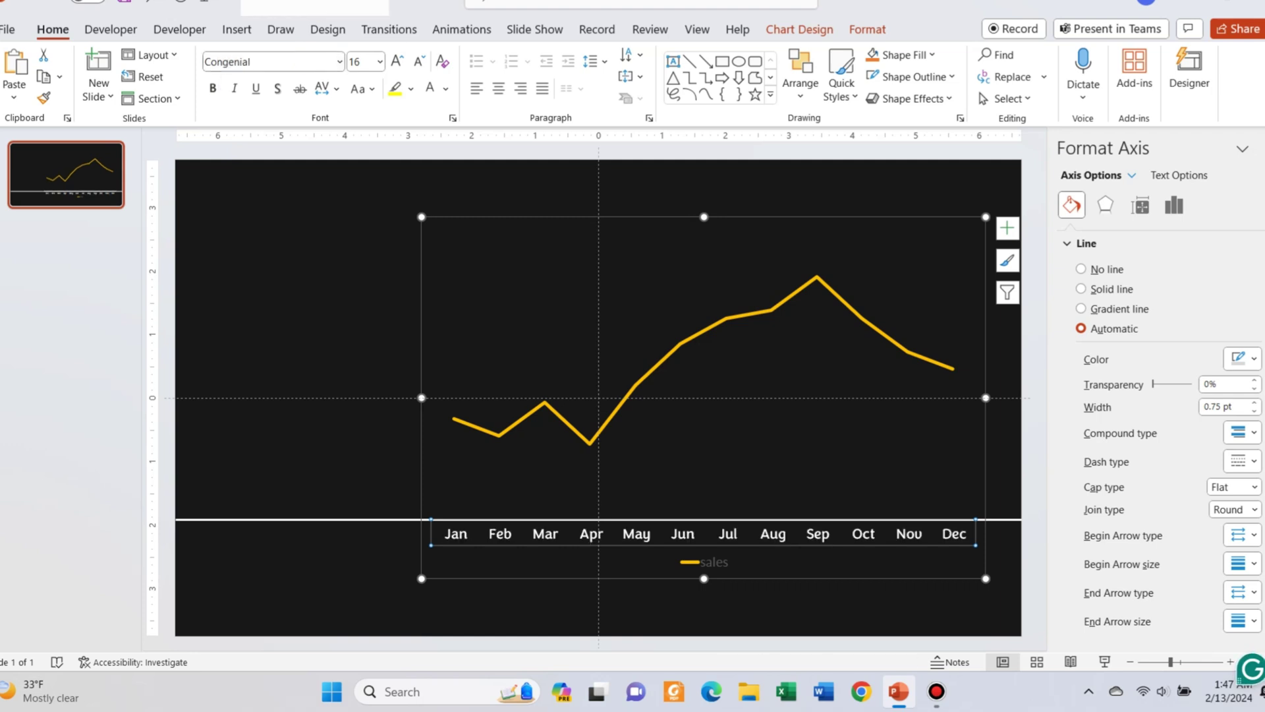
pyautogui.click(564, 519)
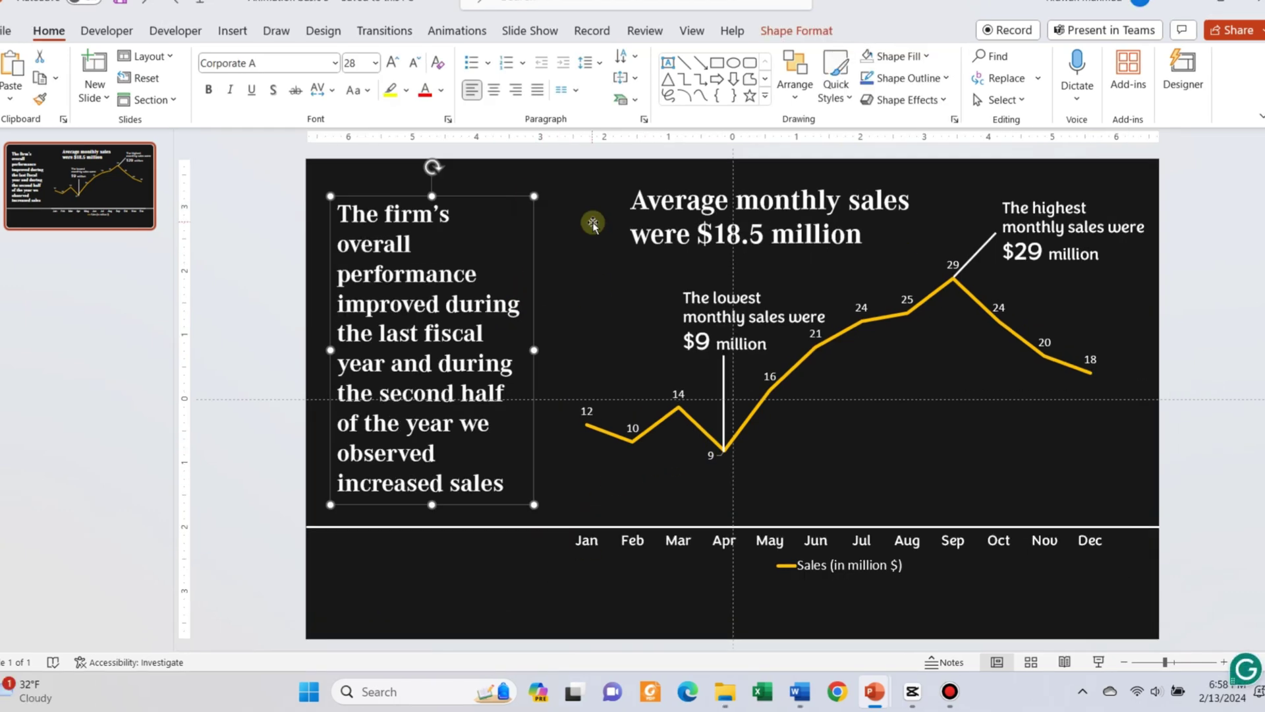
# Step: Draw a small blue oval dot just left of the sales line's first data point
pyautogui.click(591, 218)
pyautogui.click(228, 33)
pyautogui.click(306, 78)
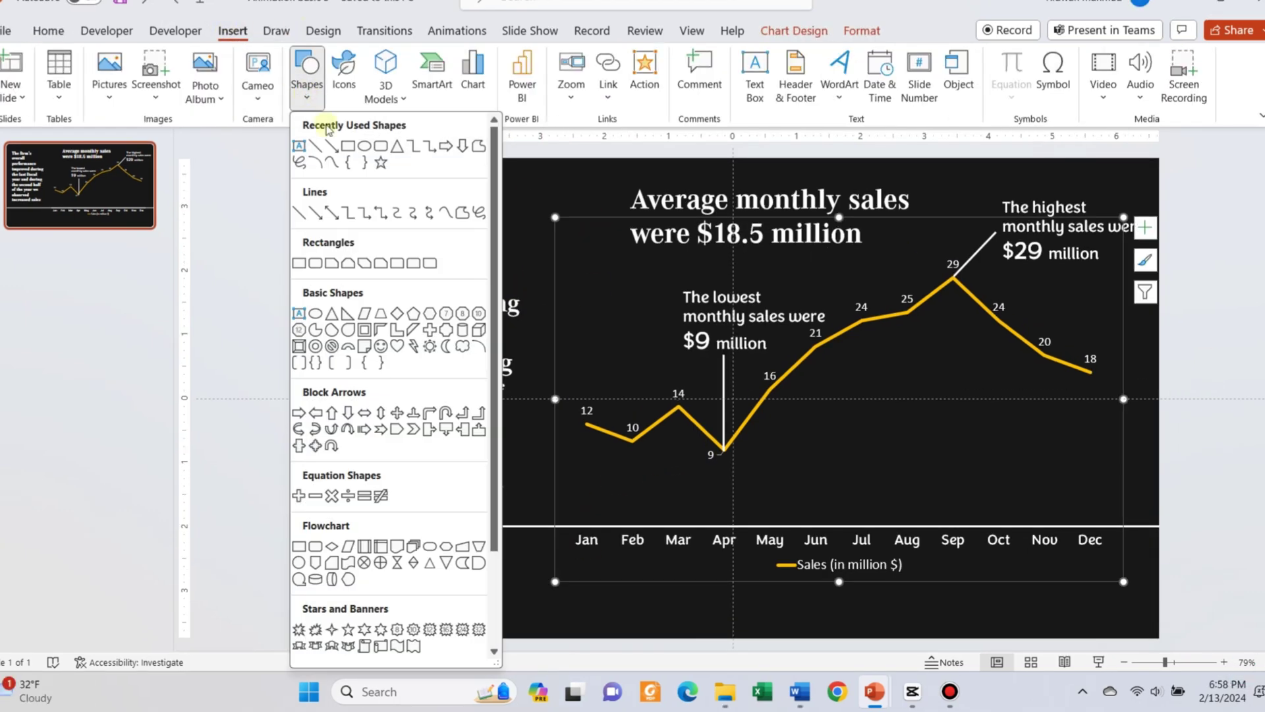
pyautogui.click(367, 145)
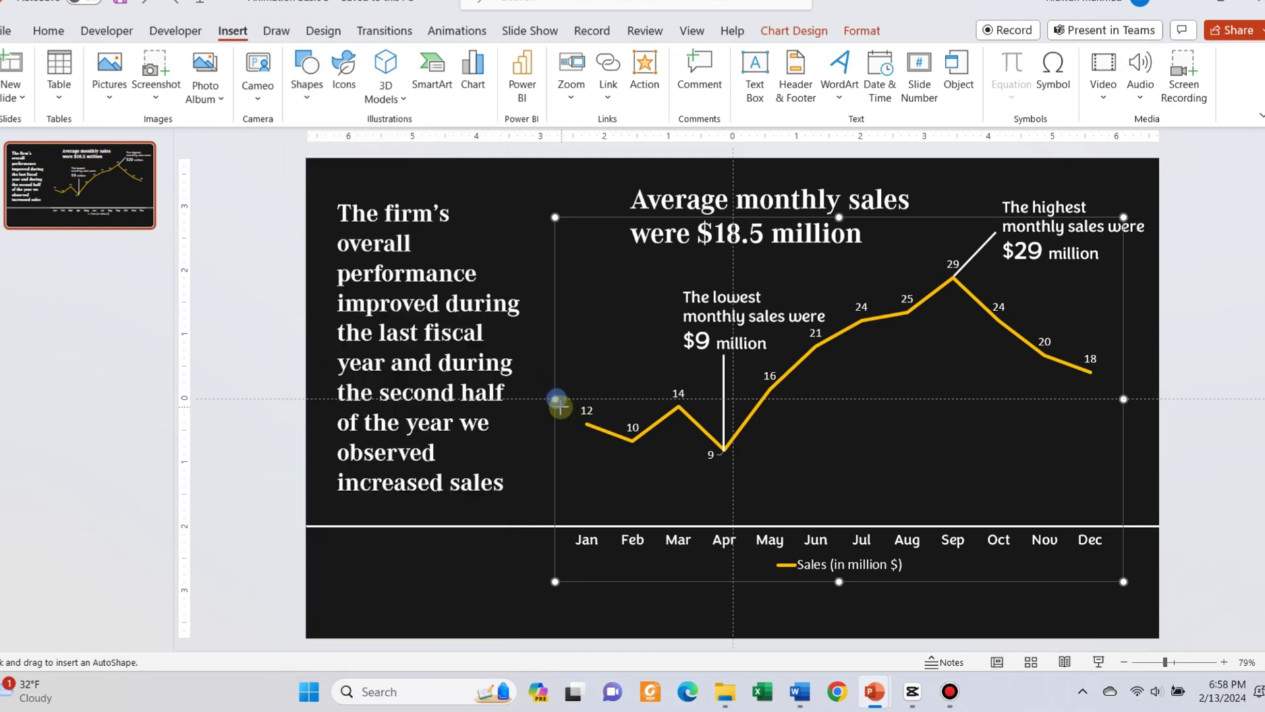
pyautogui.moveTo(559, 403); pyautogui.dragTo(545, 389)
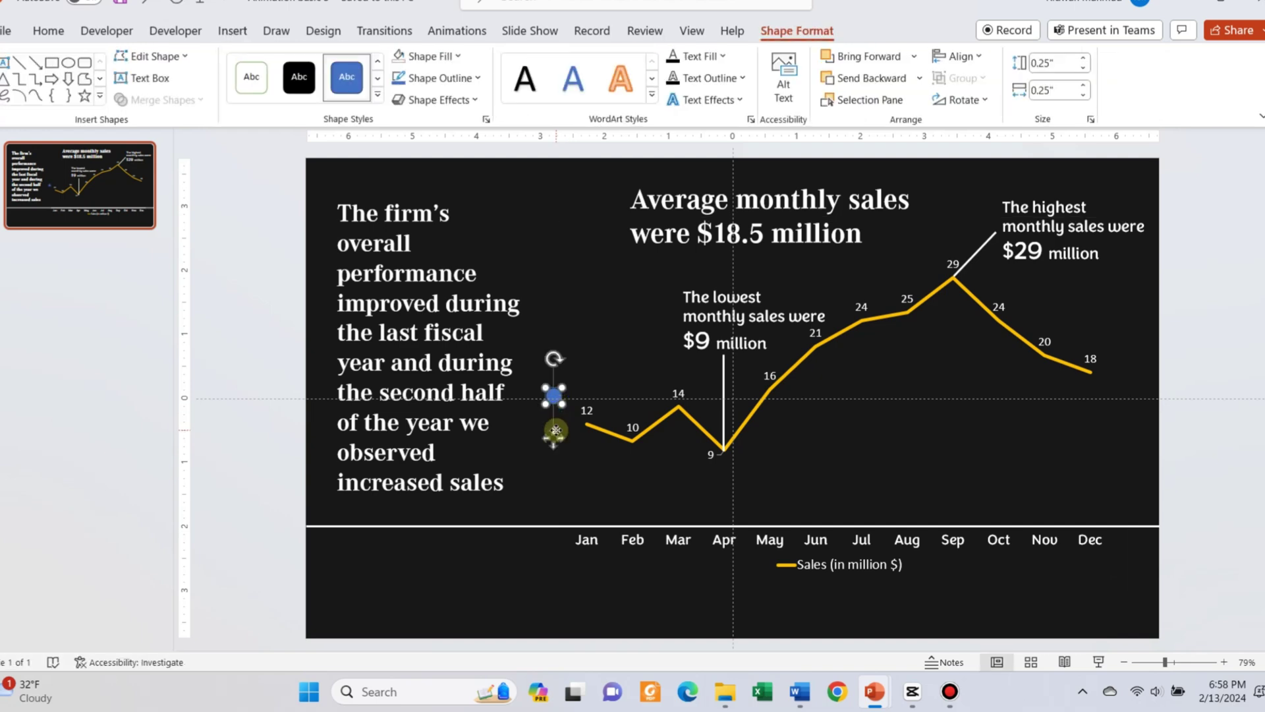
pyautogui.click(673, 468)
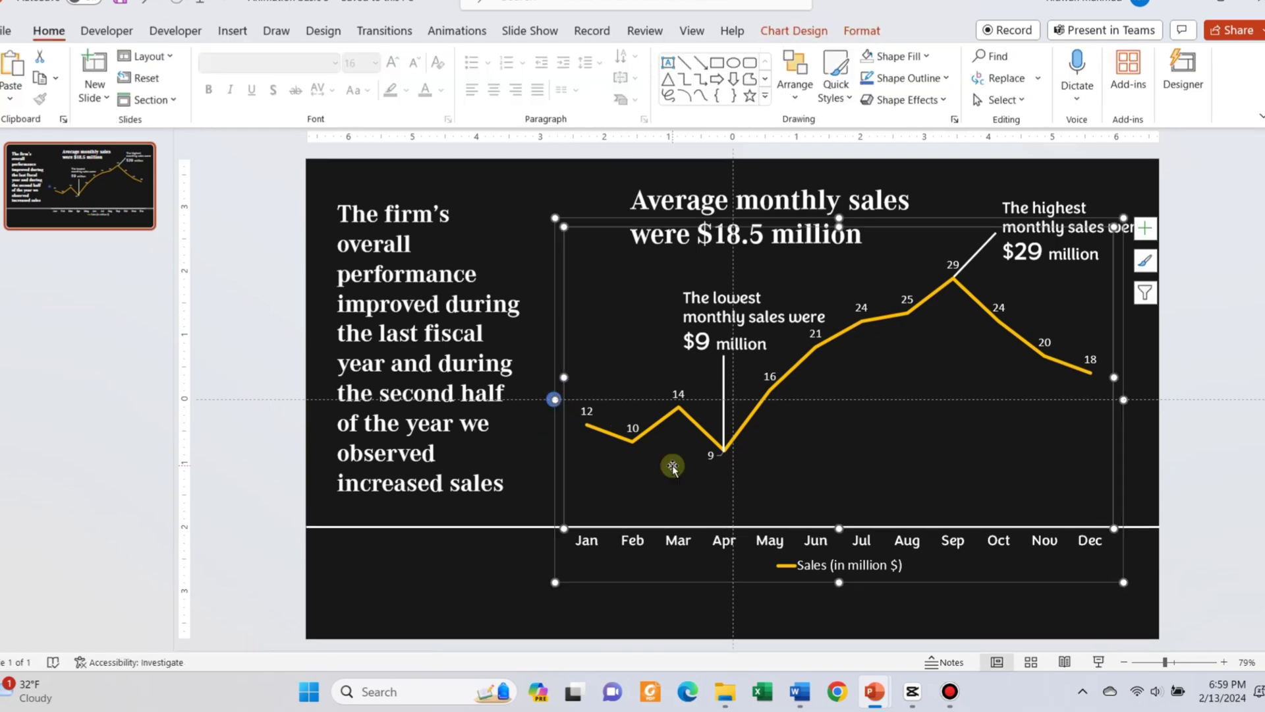
# Step: Zoom out and drag the whole chart off the right edge of the slide
pyautogui.click(1125, 661)
pyautogui.click(1125, 662)
pyautogui.click(1125, 661)
pyautogui.click(1124, 662)
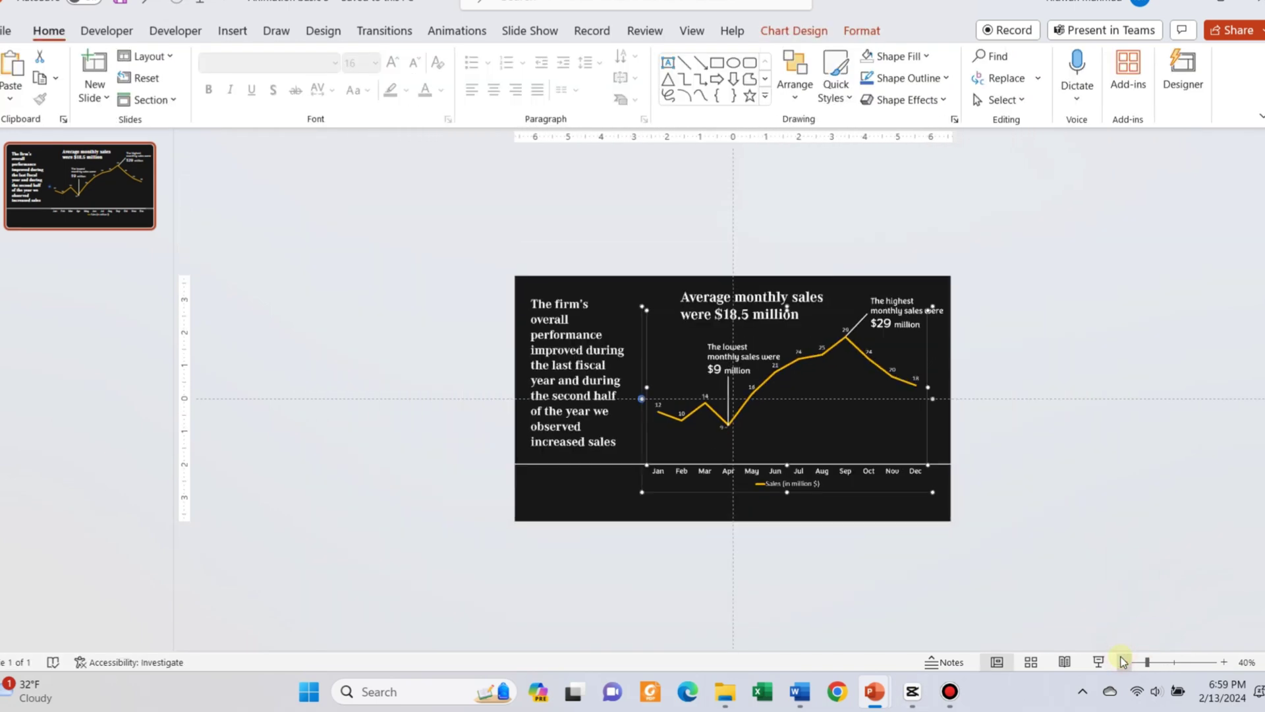
pyautogui.click(905, 493)
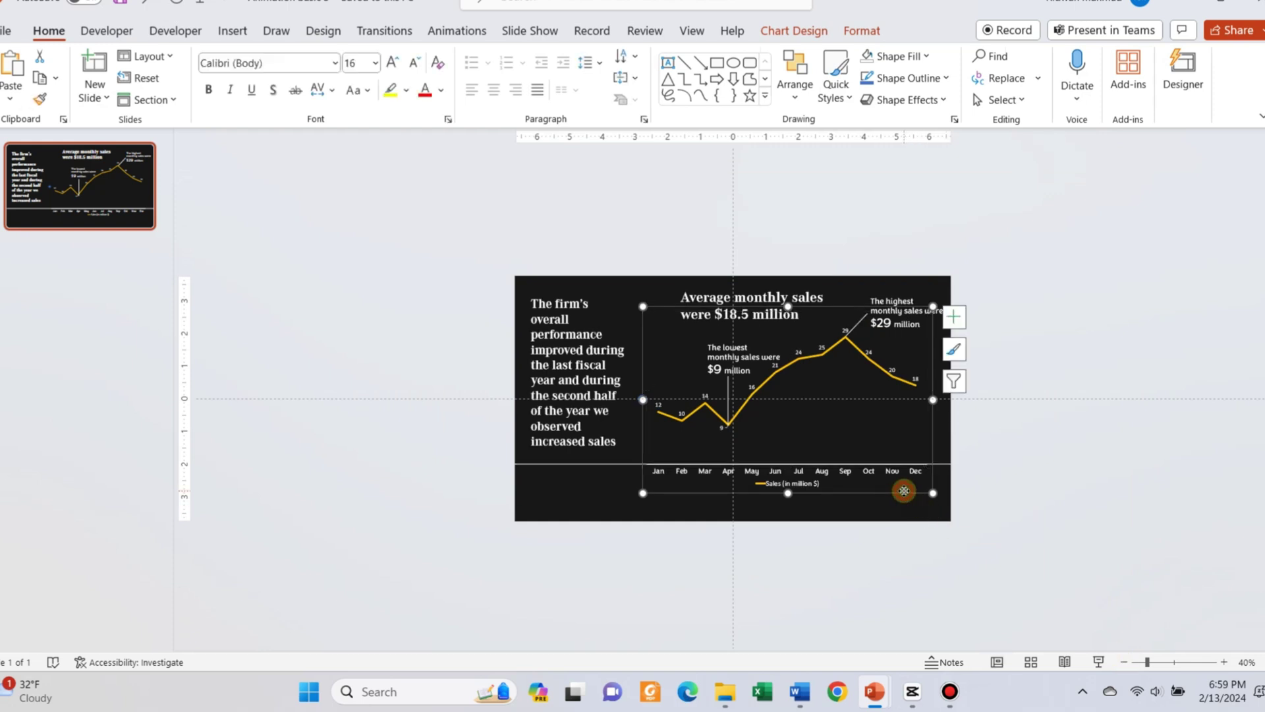
pyautogui.moveTo(904, 491); pyautogui.dragTo(1253, 489)
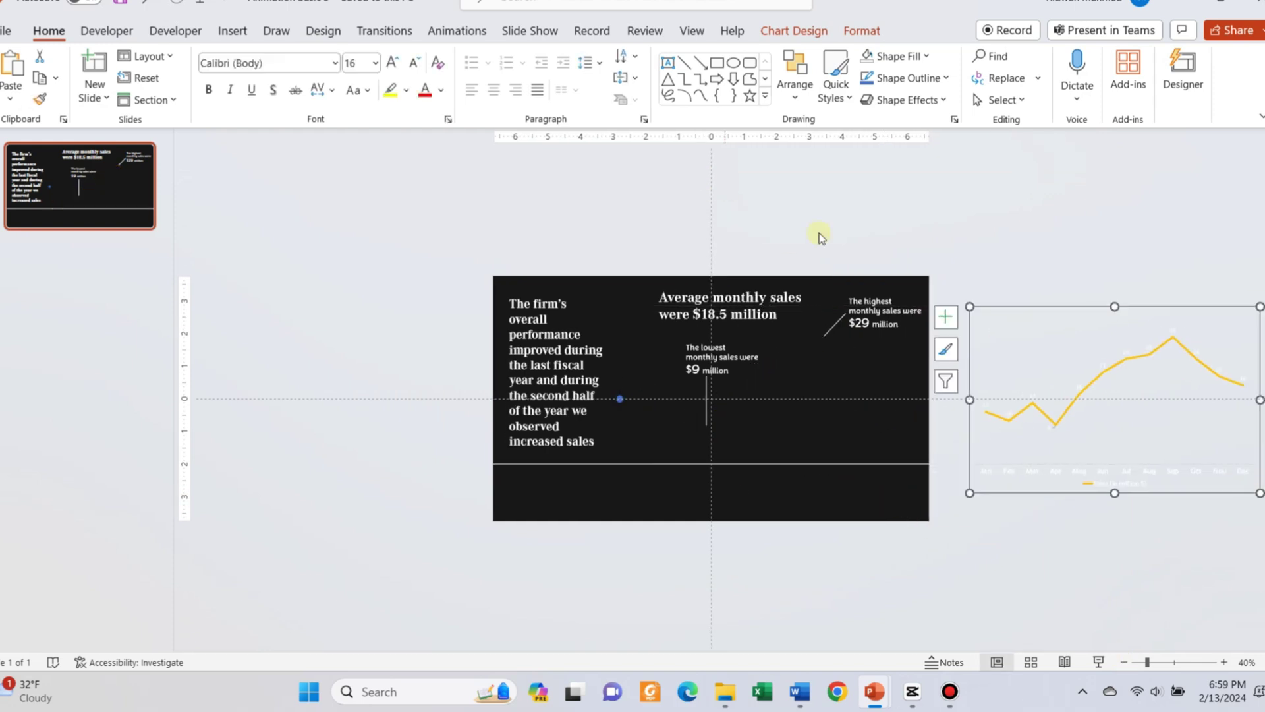
# Step: Apply a Left motion path and end it where the chart sits on the slide
pyautogui.click(458, 31)
pyautogui.click(757, 90)
pyautogui.click(99, 621)
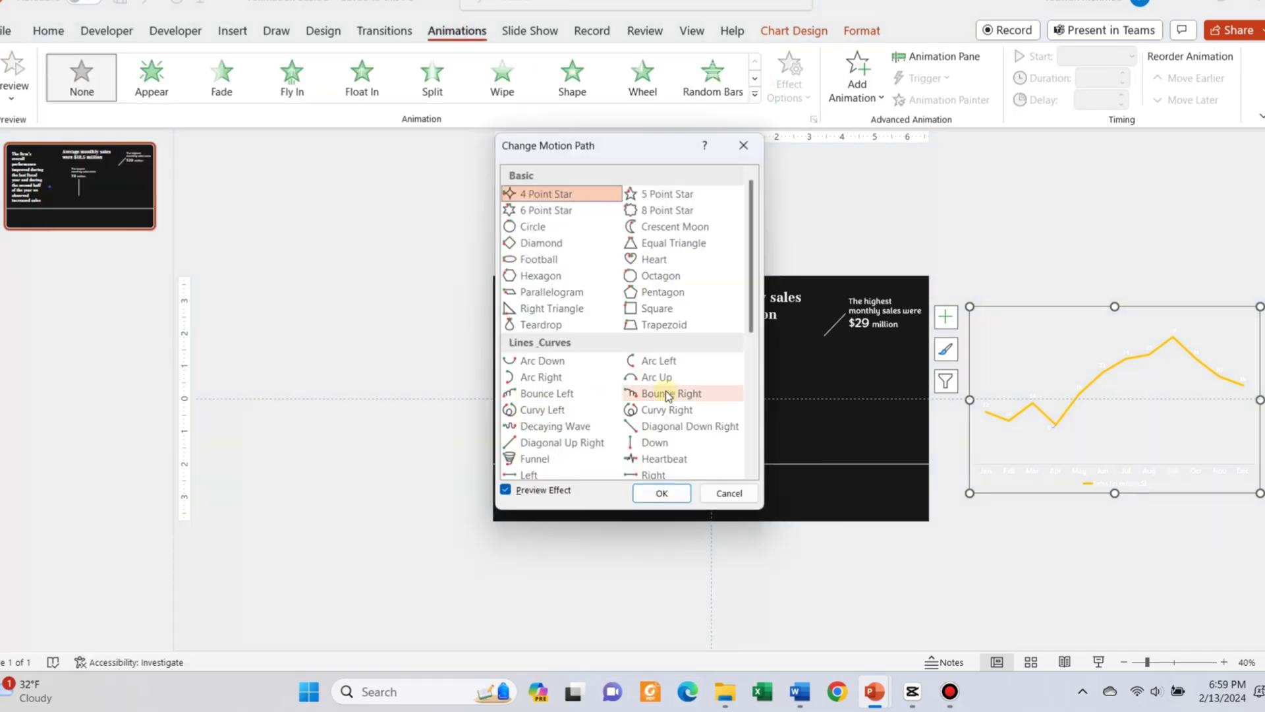
pyautogui.click(531, 474)
pyautogui.click(657, 489)
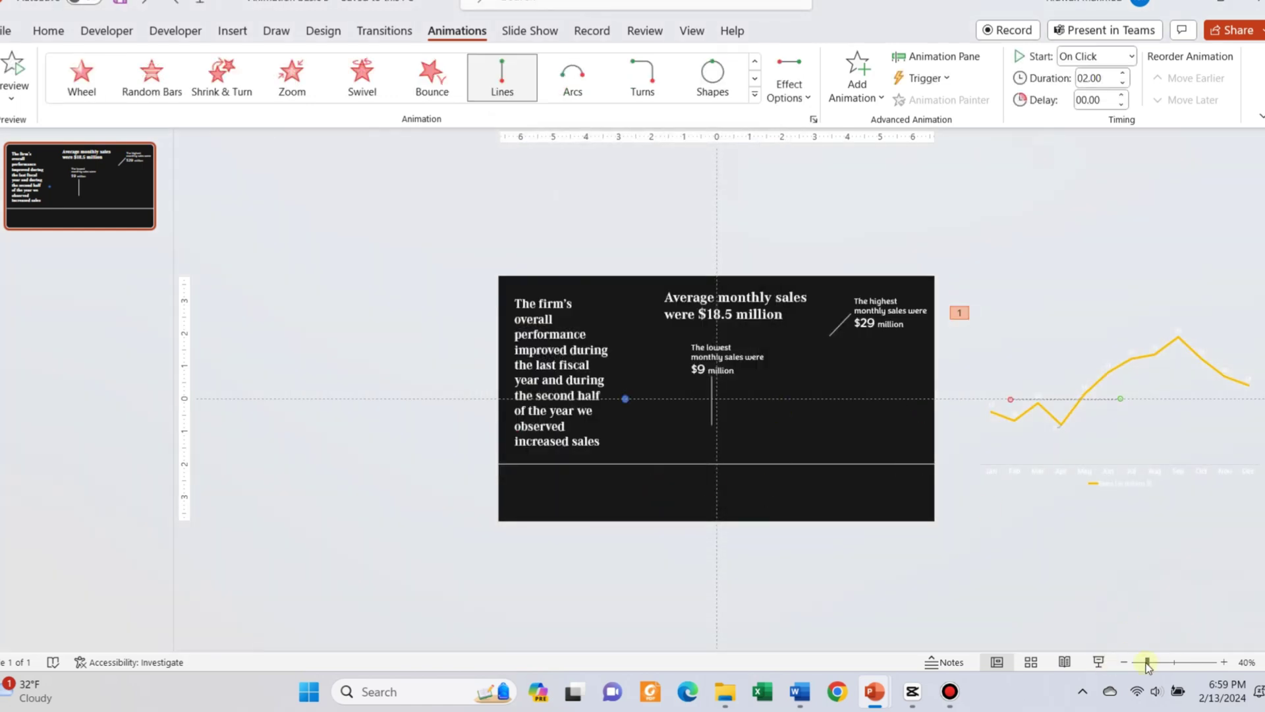
pyautogui.moveTo(1154, 666); pyautogui.dragTo(1167, 666)
pyautogui.moveTo(1249, 393); pyautogui.dragTo(760, 422)
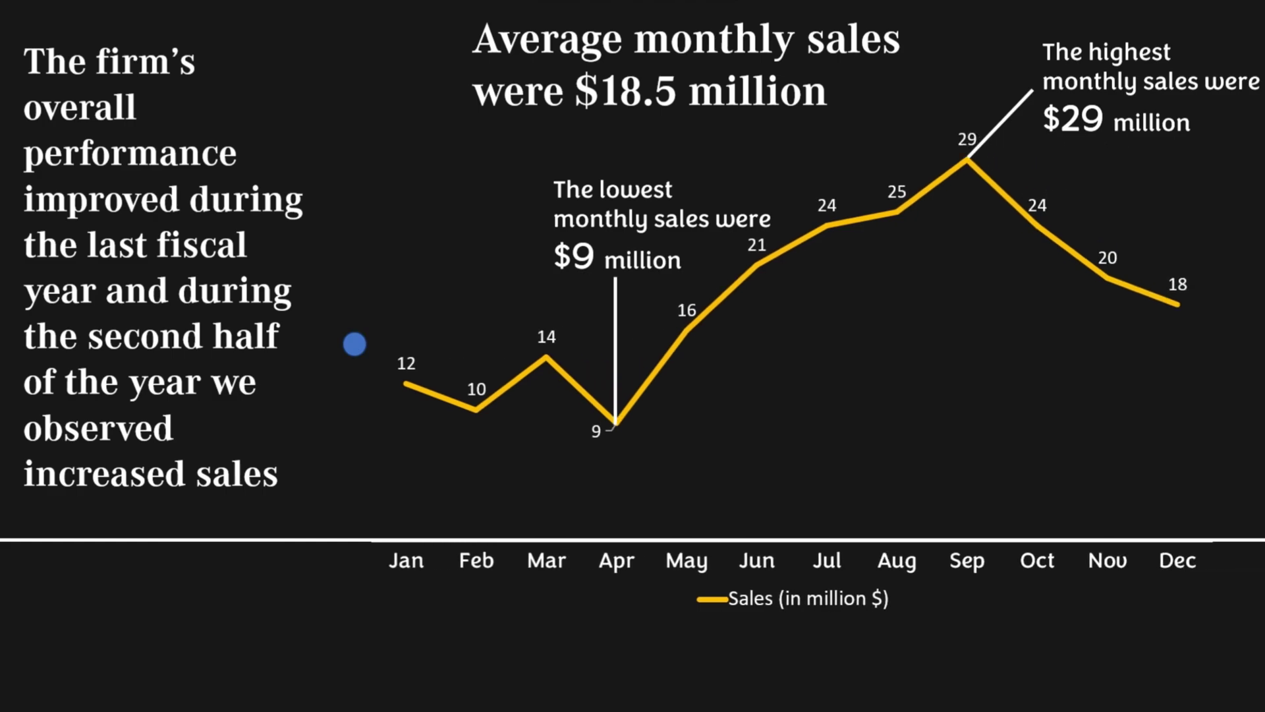
pyautogui.press('Escape')
# Step: Give the average monthly sales title a Wipe starting With Previous, lasting 0.75 seconds
pyautogui.click(465, 391)
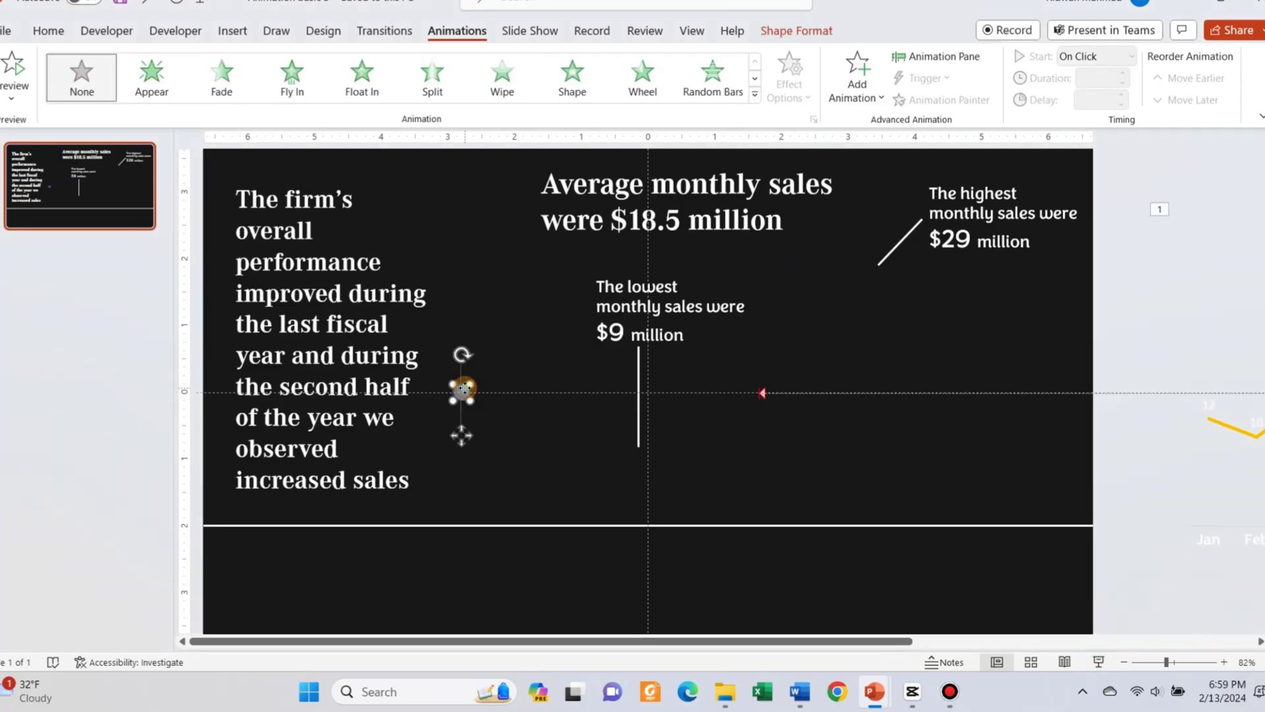
pyautogui.click(694, 217)
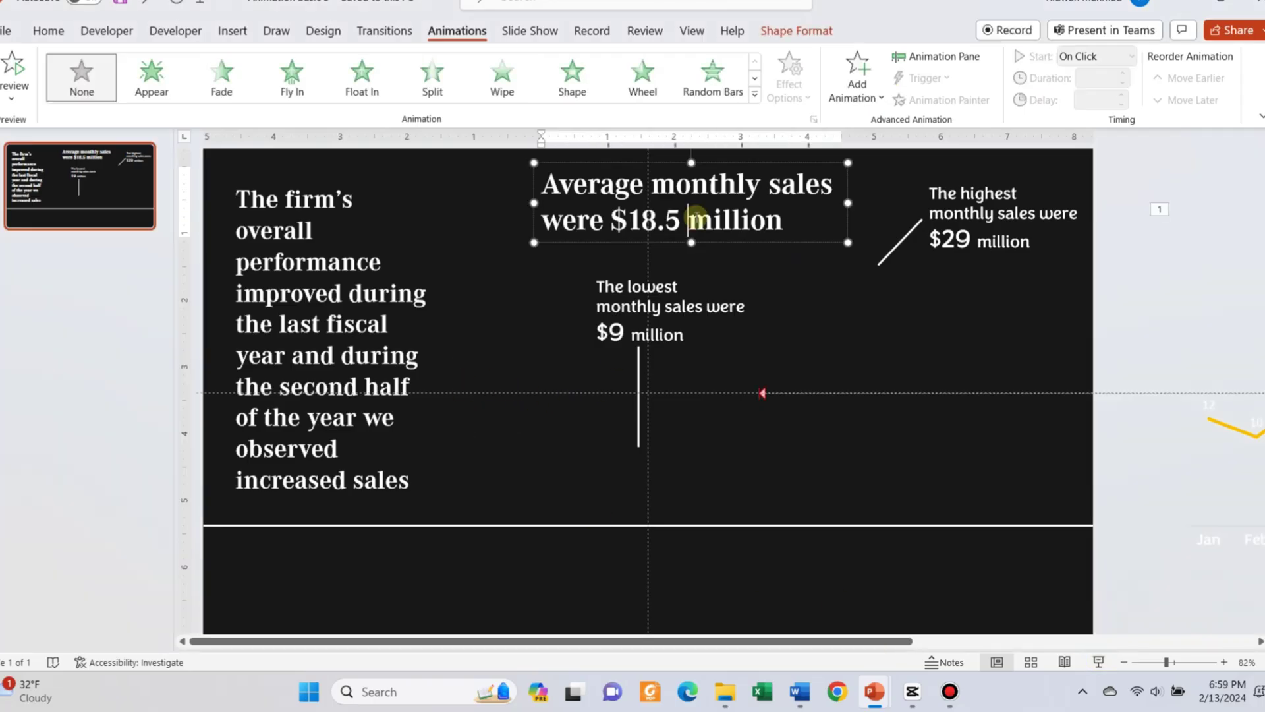
pyautogui.click(658, 163)
pyautogui.click(486, 83)
pyautogui.click(794, 97)
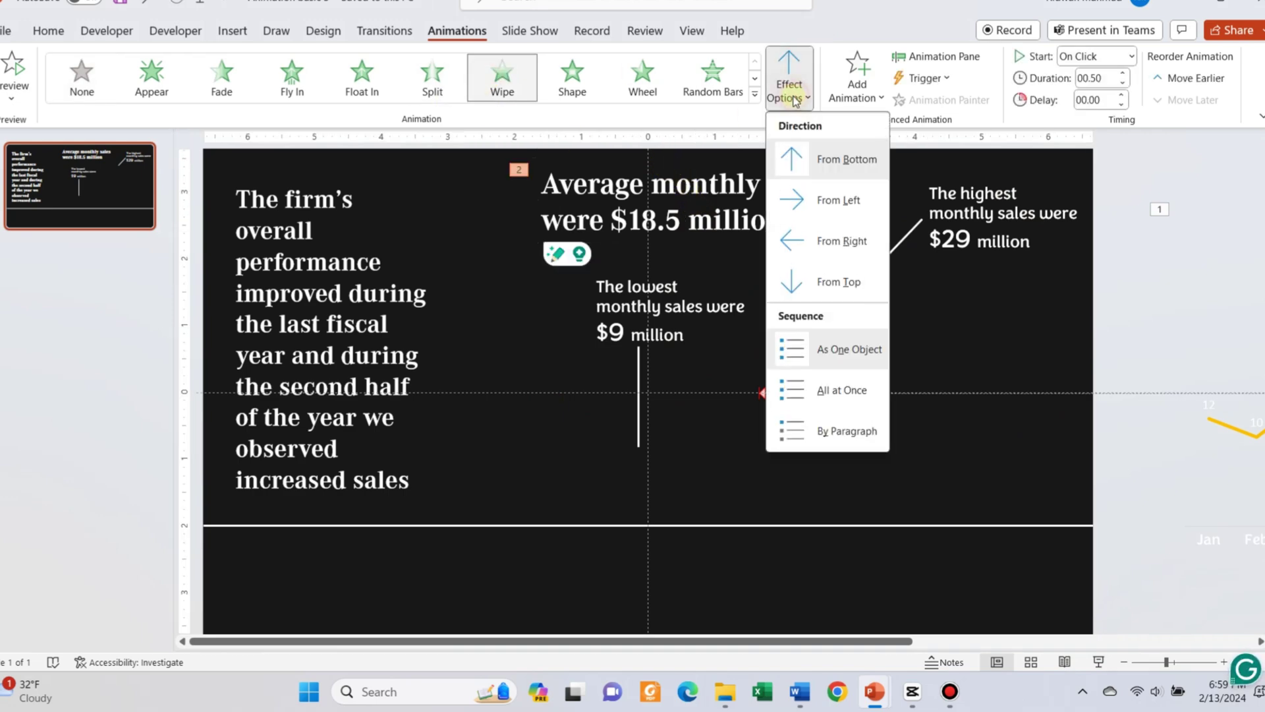
pyautogui.click(1119, 58)
pyautogui.click(1103, 96)
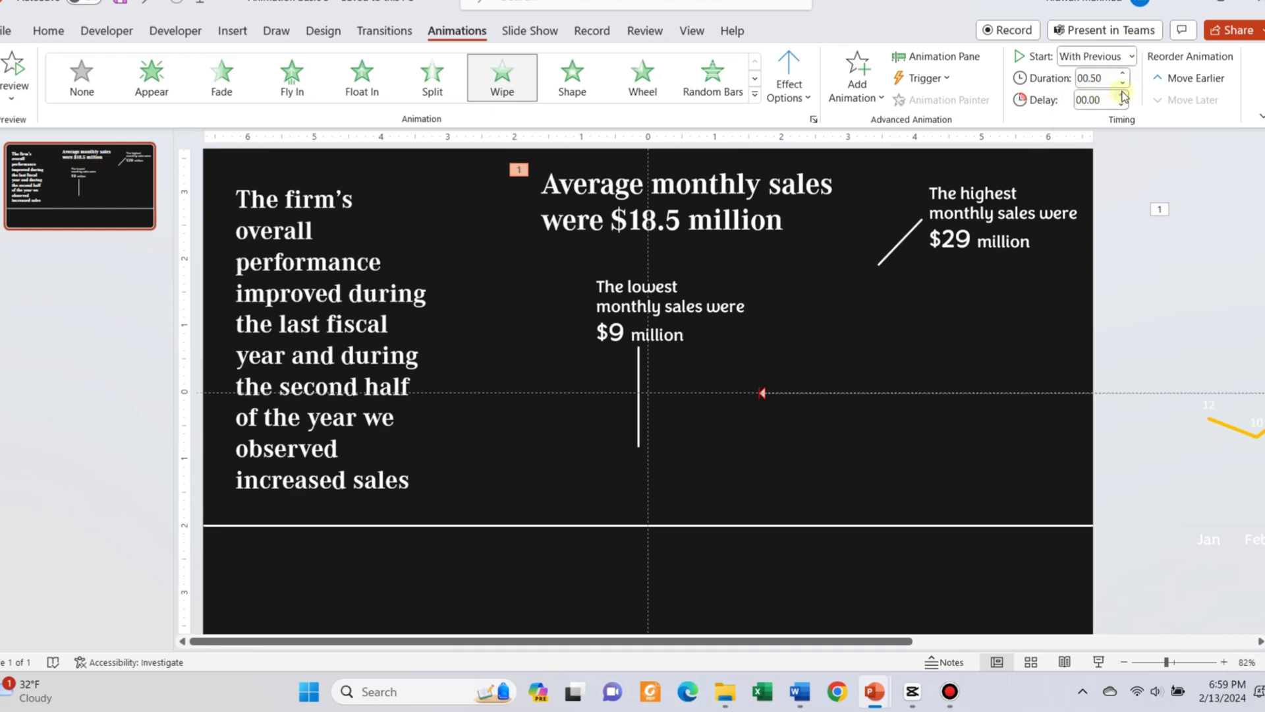
pyautogui.click(1122, 74)
# Step: Apply a Wipe entrance to the $9 million note and its line
pyautogui.click(639, 369)
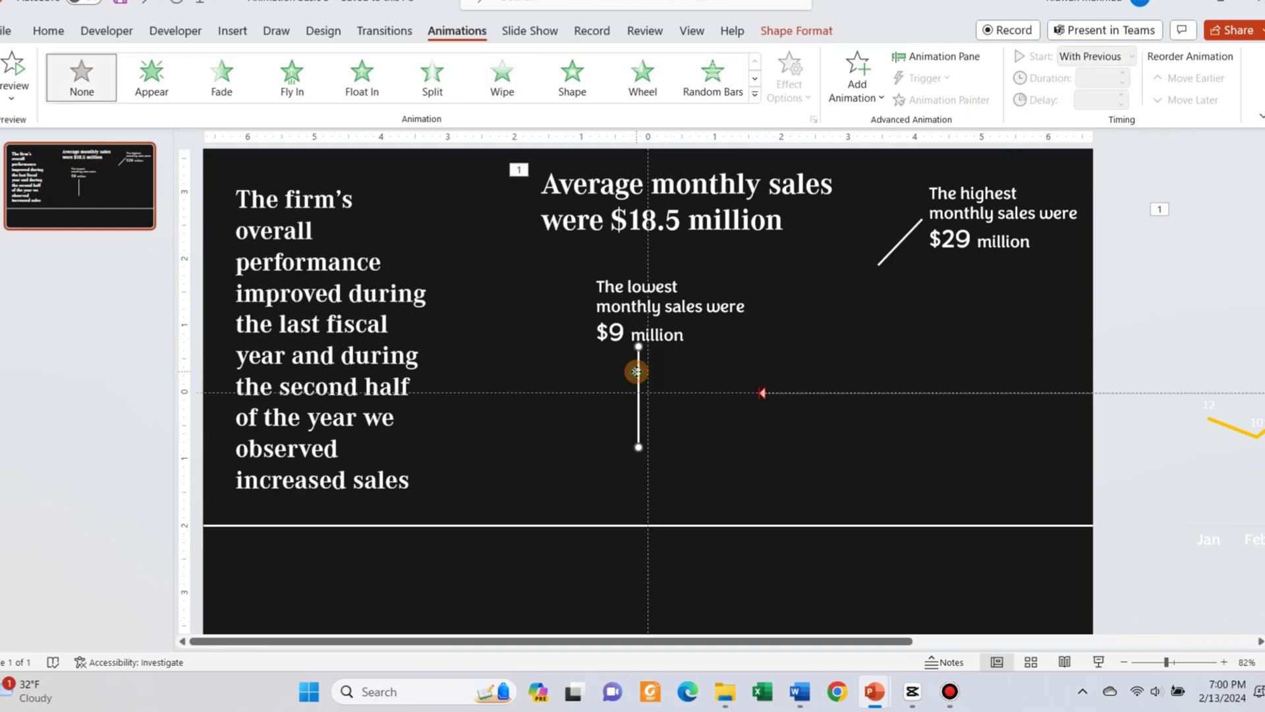
pyautogui.keyDown('shift'); pyautogui.click(631, 335); pyautogui.keyUp('shift')
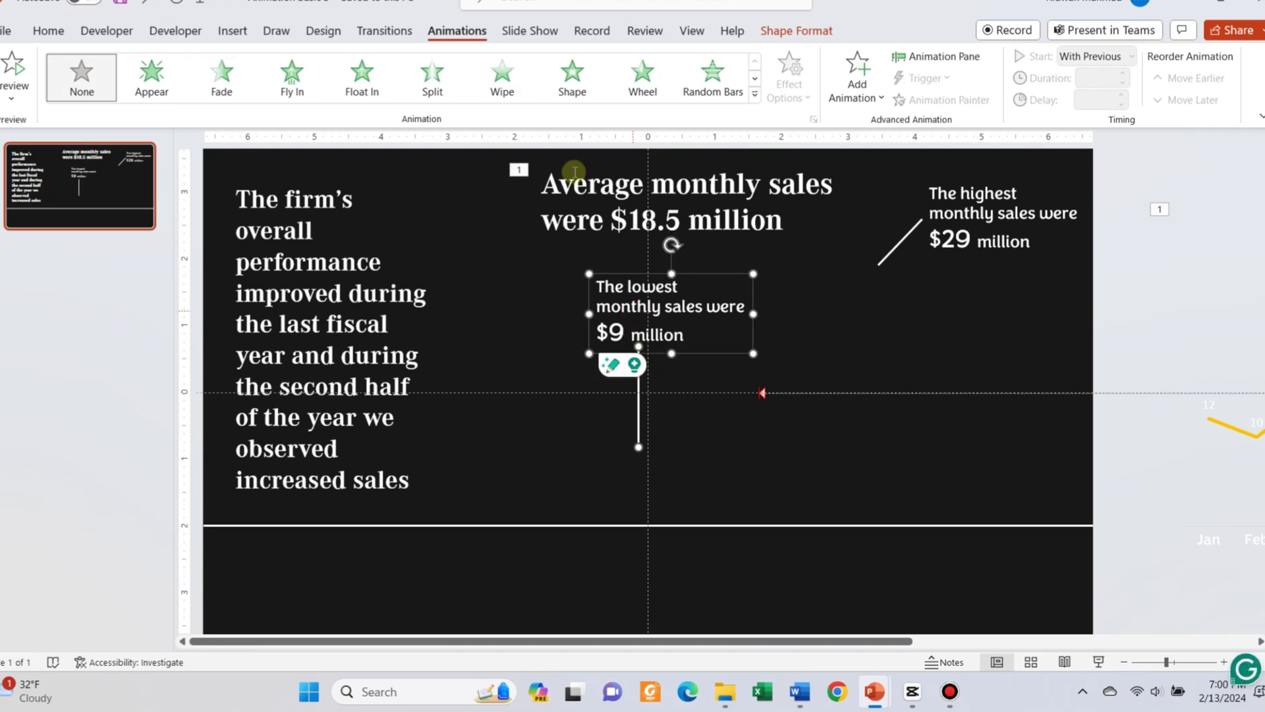
pyautogui.click(486, 93)
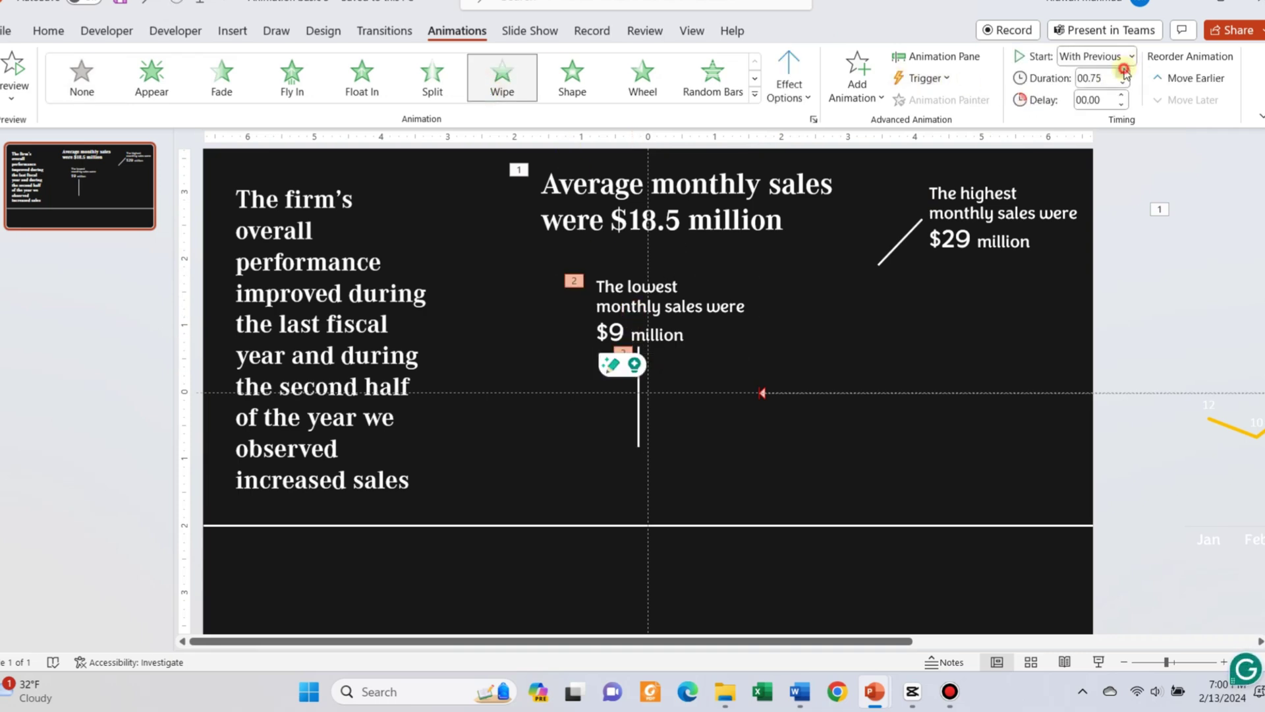
pyautogui.click(1050, 173)
# Step: Apply a 0.75-second Wipe to the $29 million note and its diagonal line
pyautogui.click(989, 213)
pyautogui.keyDown('shift'); pyautogui.click(893, 250); pyautogui.keyUp('shift')
pyautogui.click(503, 78)
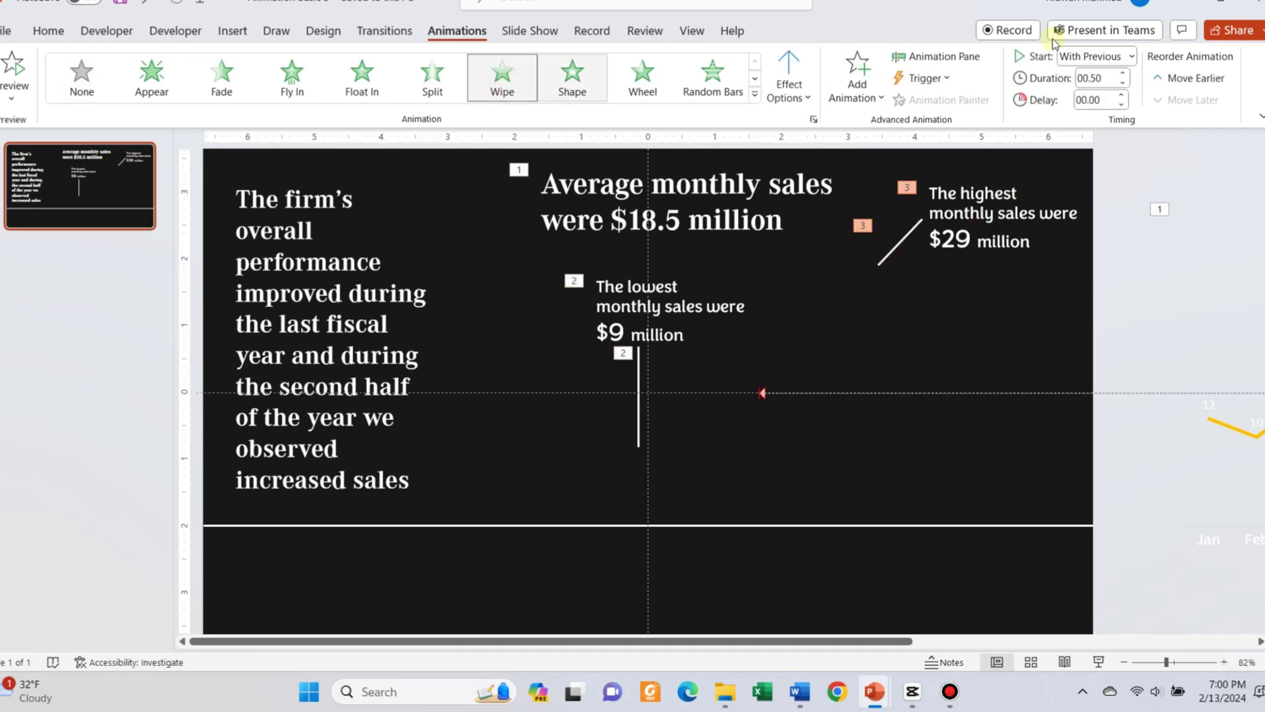
pyautogui.click(1122, 74)
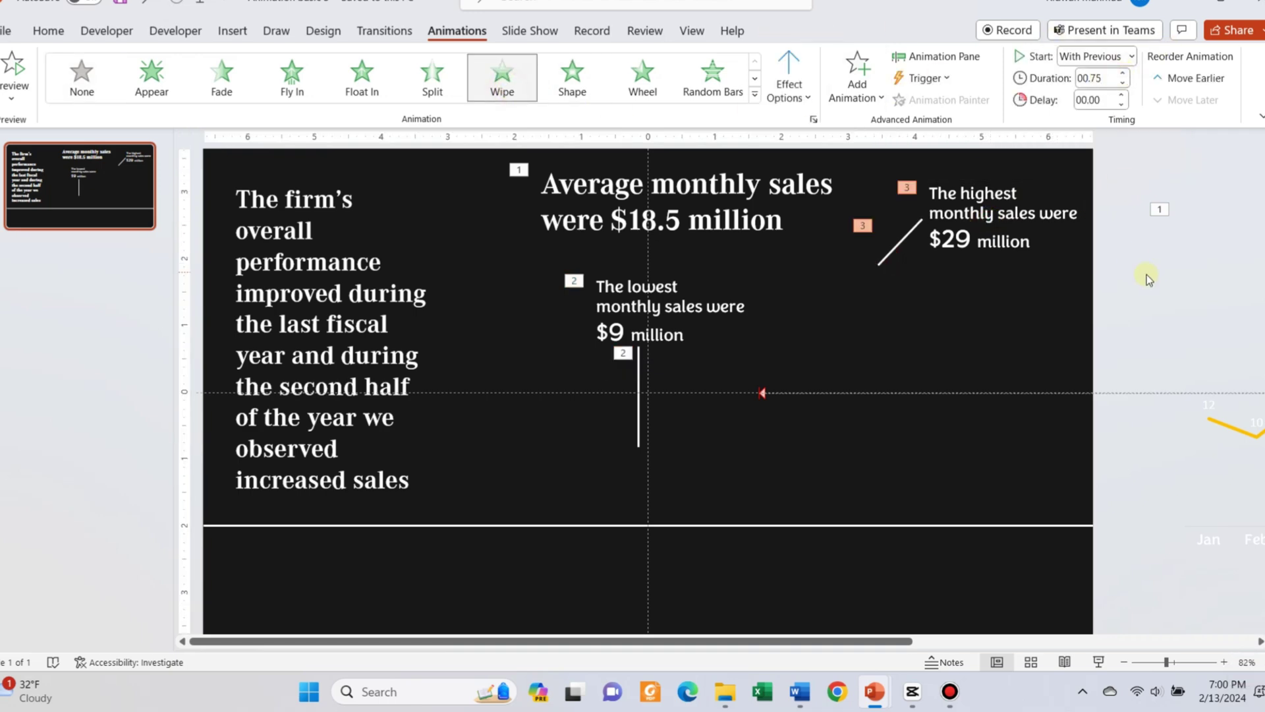